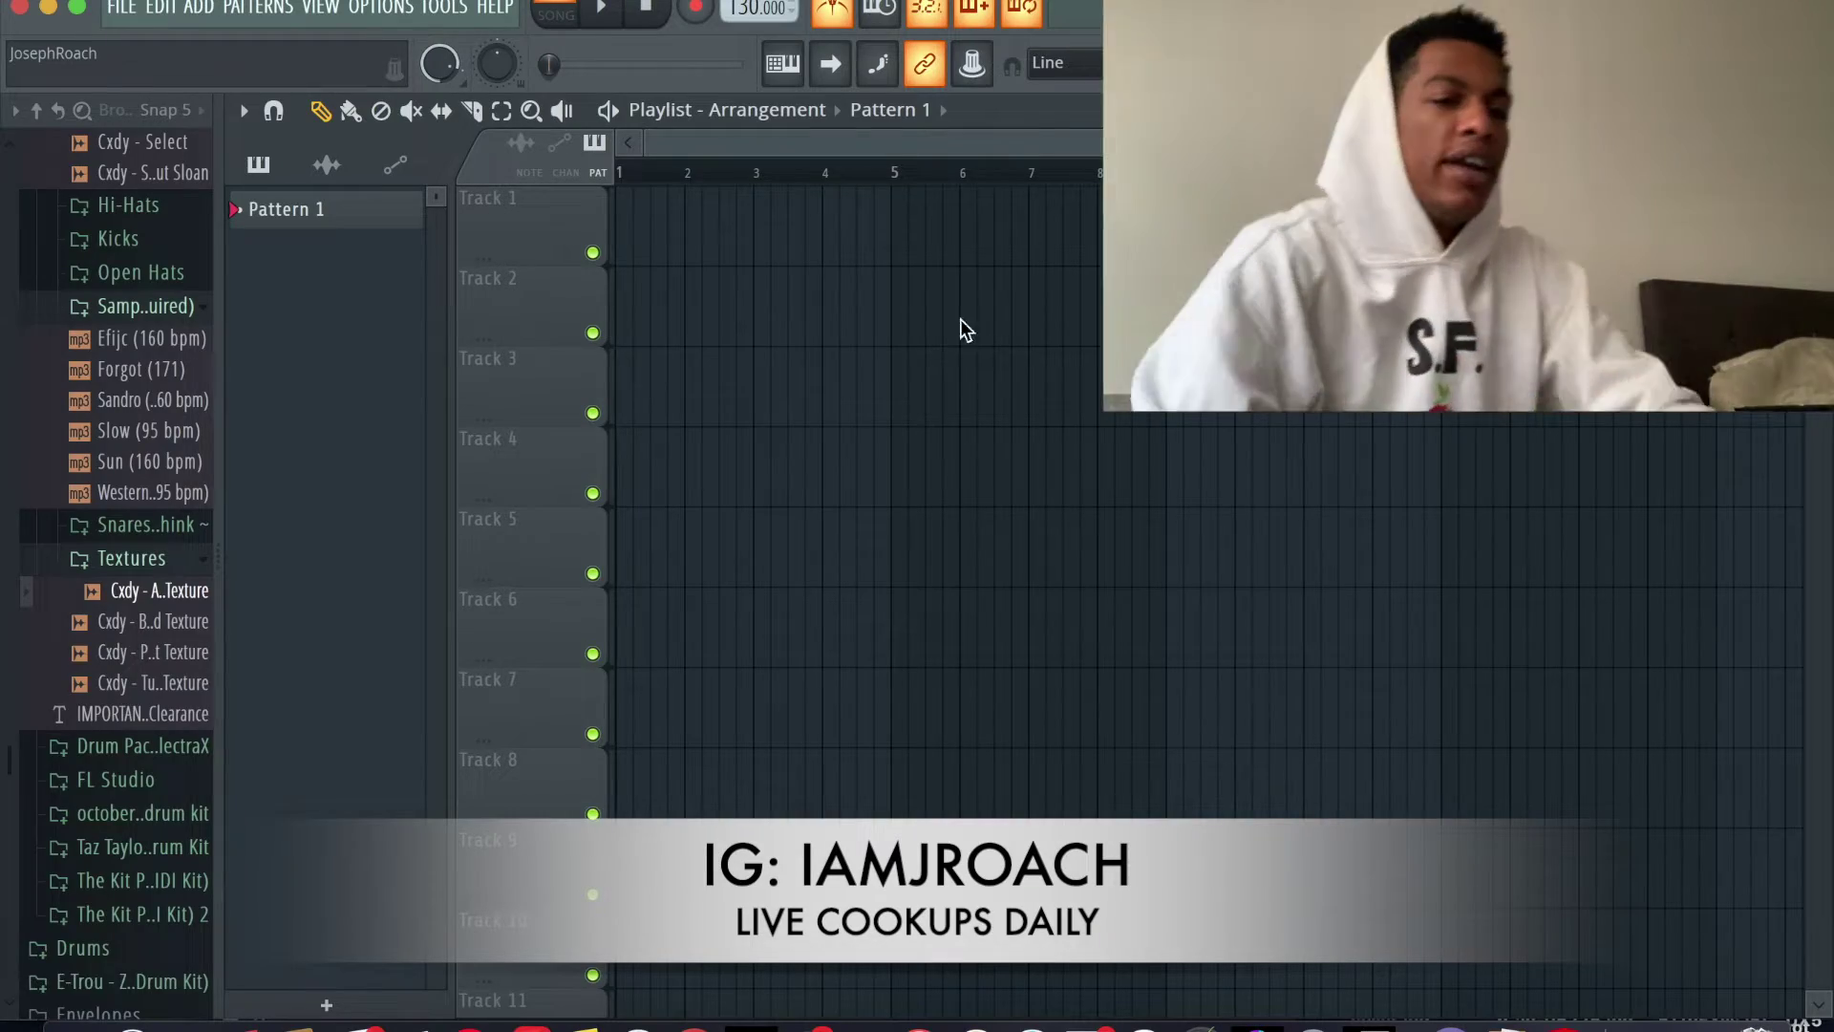
# Step: Replace the Kick channel with a Sytrus instrument and load its Acoustic nylon preset
pyautogui.press('F6')
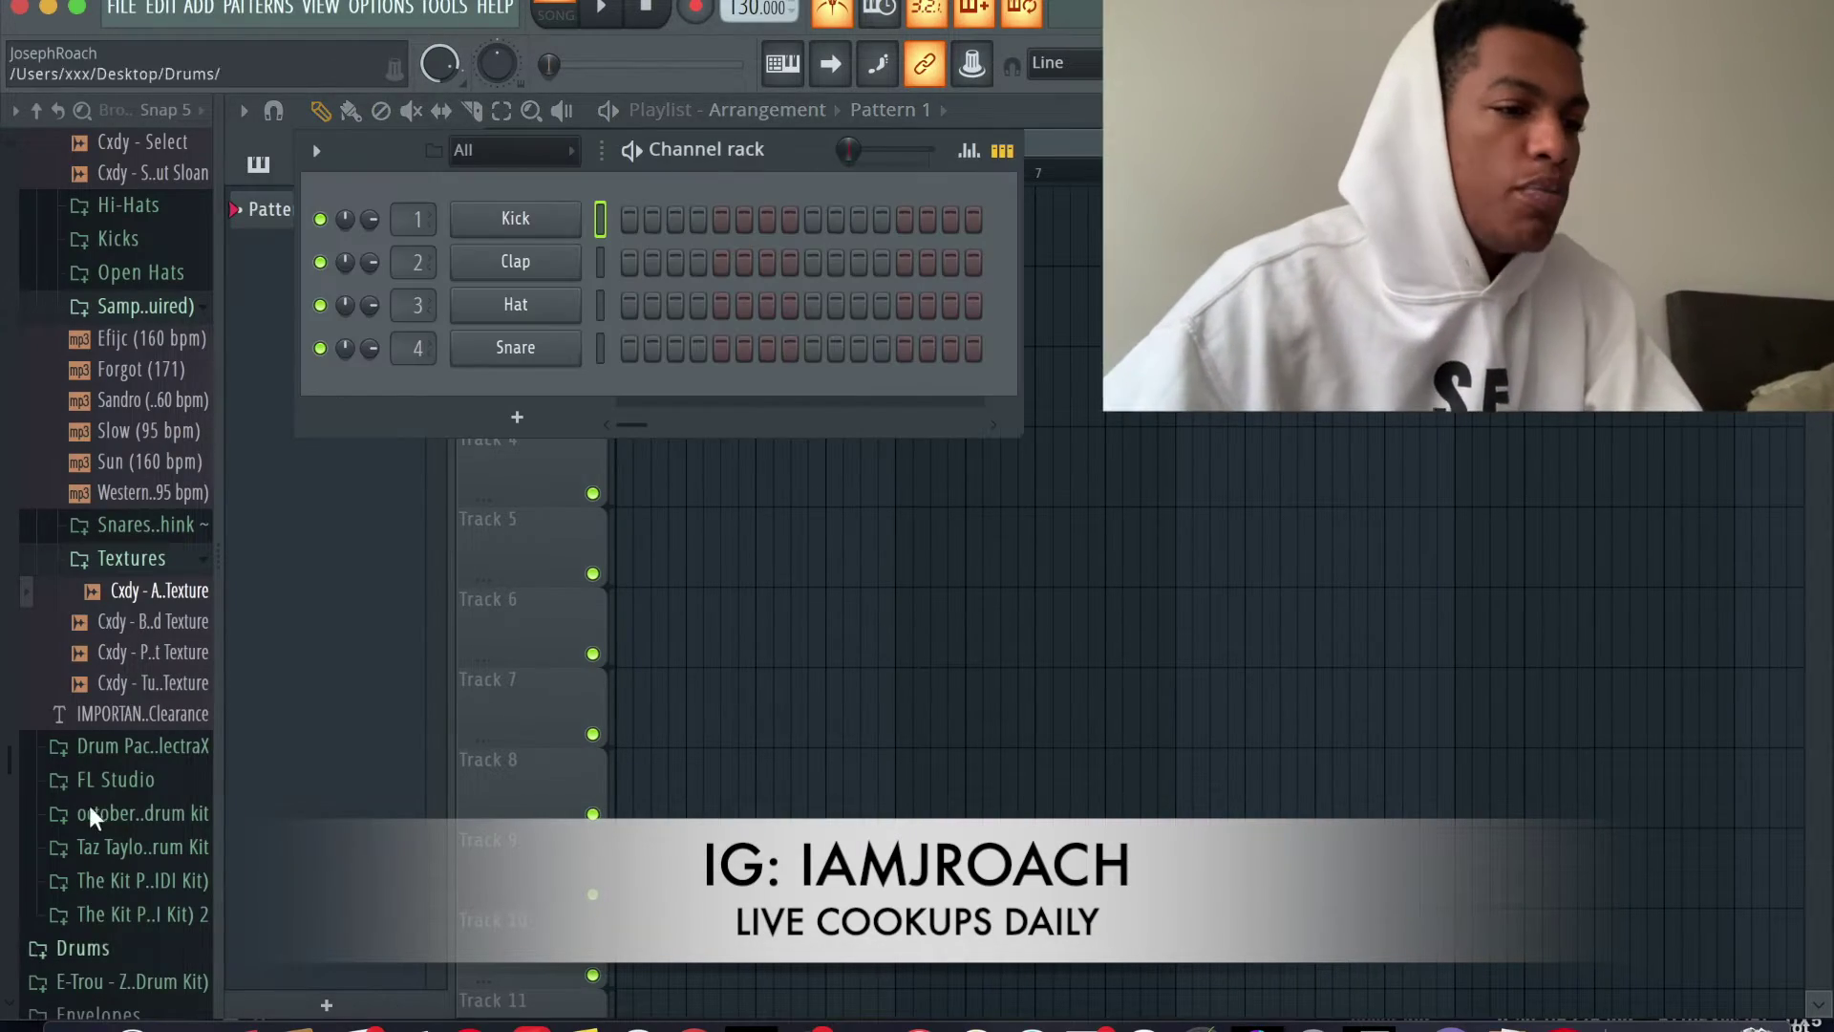
pyautogui.rightClick(573, 217)
pyautogui.moveTo(668, 470)
pyautogui.moveTo(958, 733)
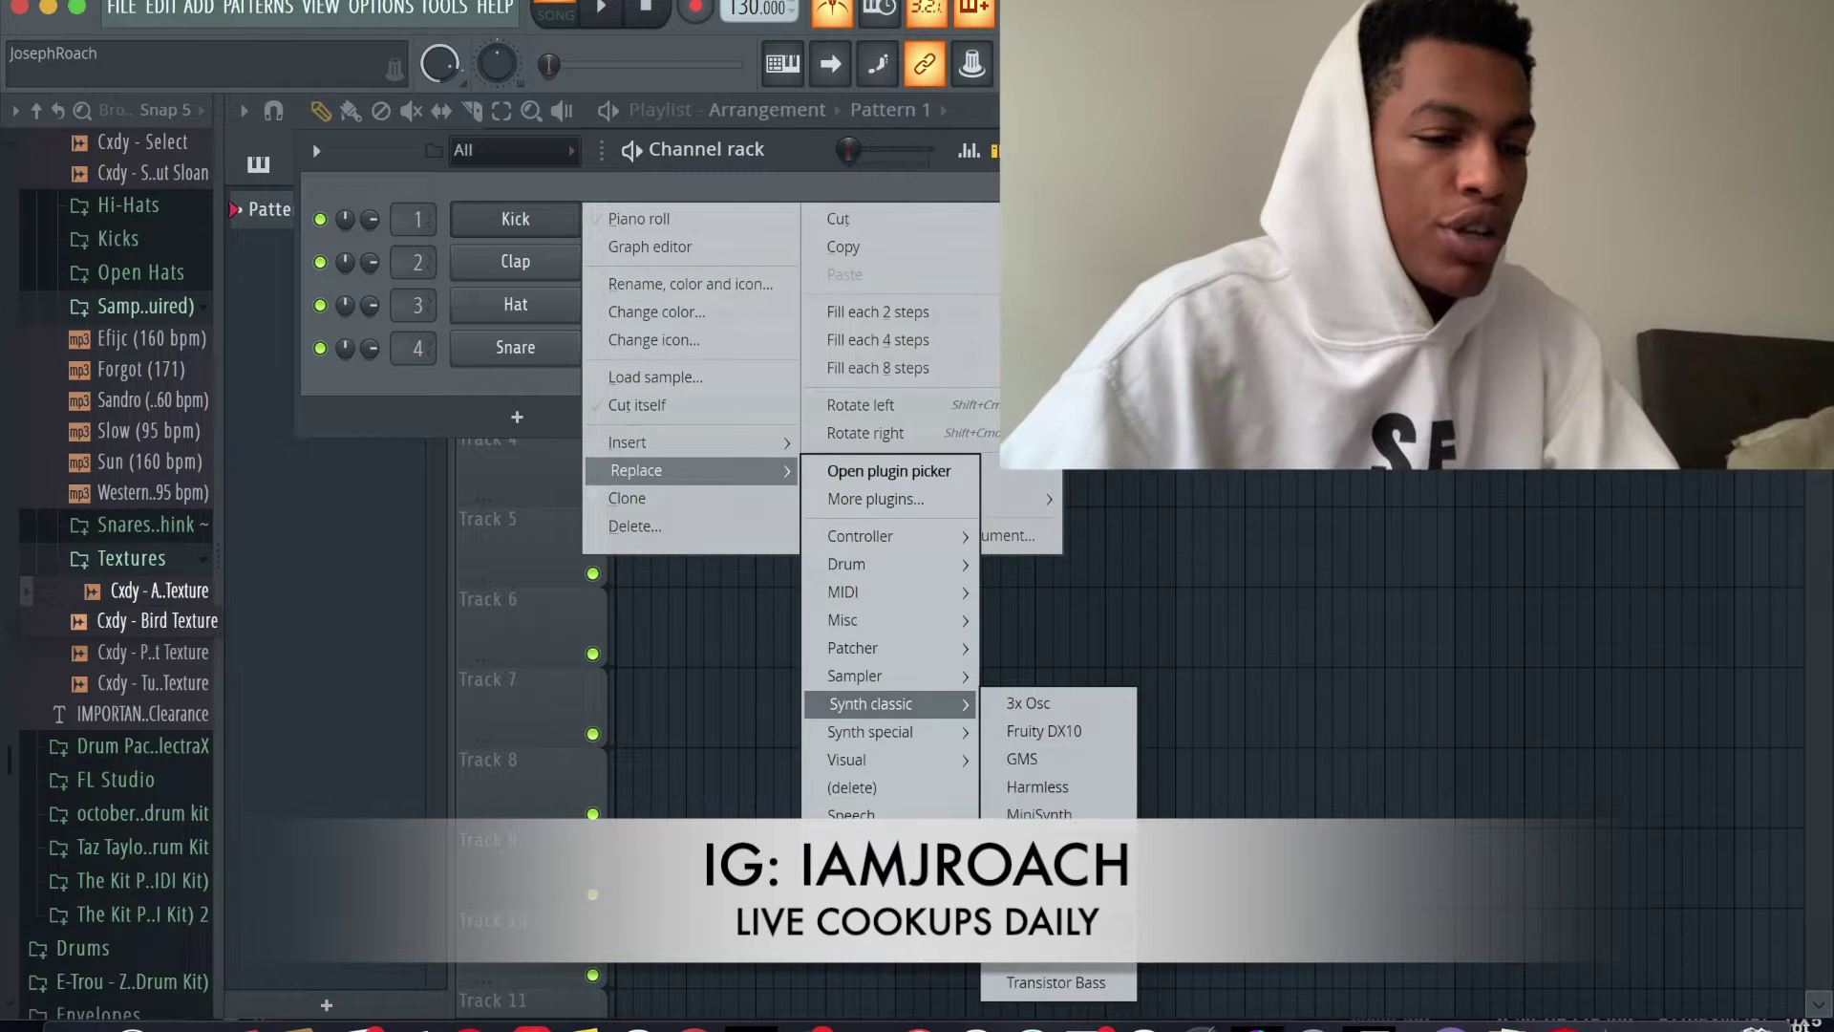
pyautogui.click(1030, 926)
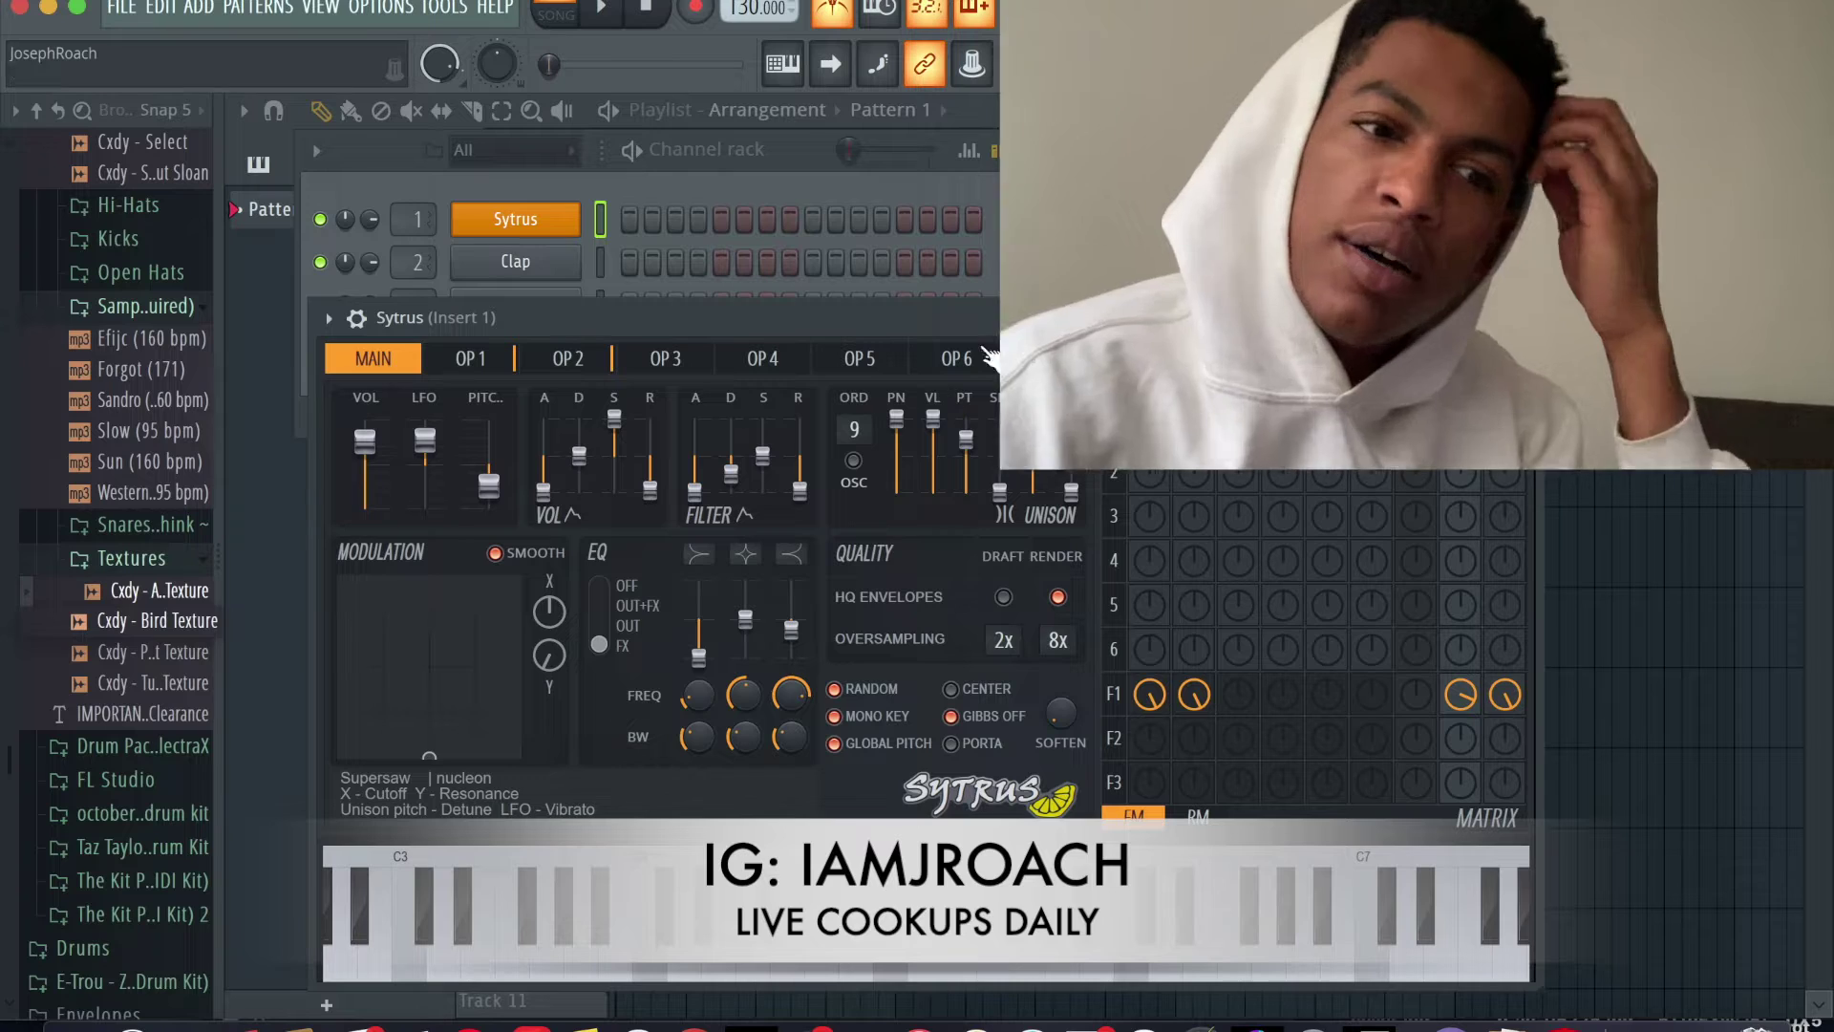
pyautogui.click(1406, 318)
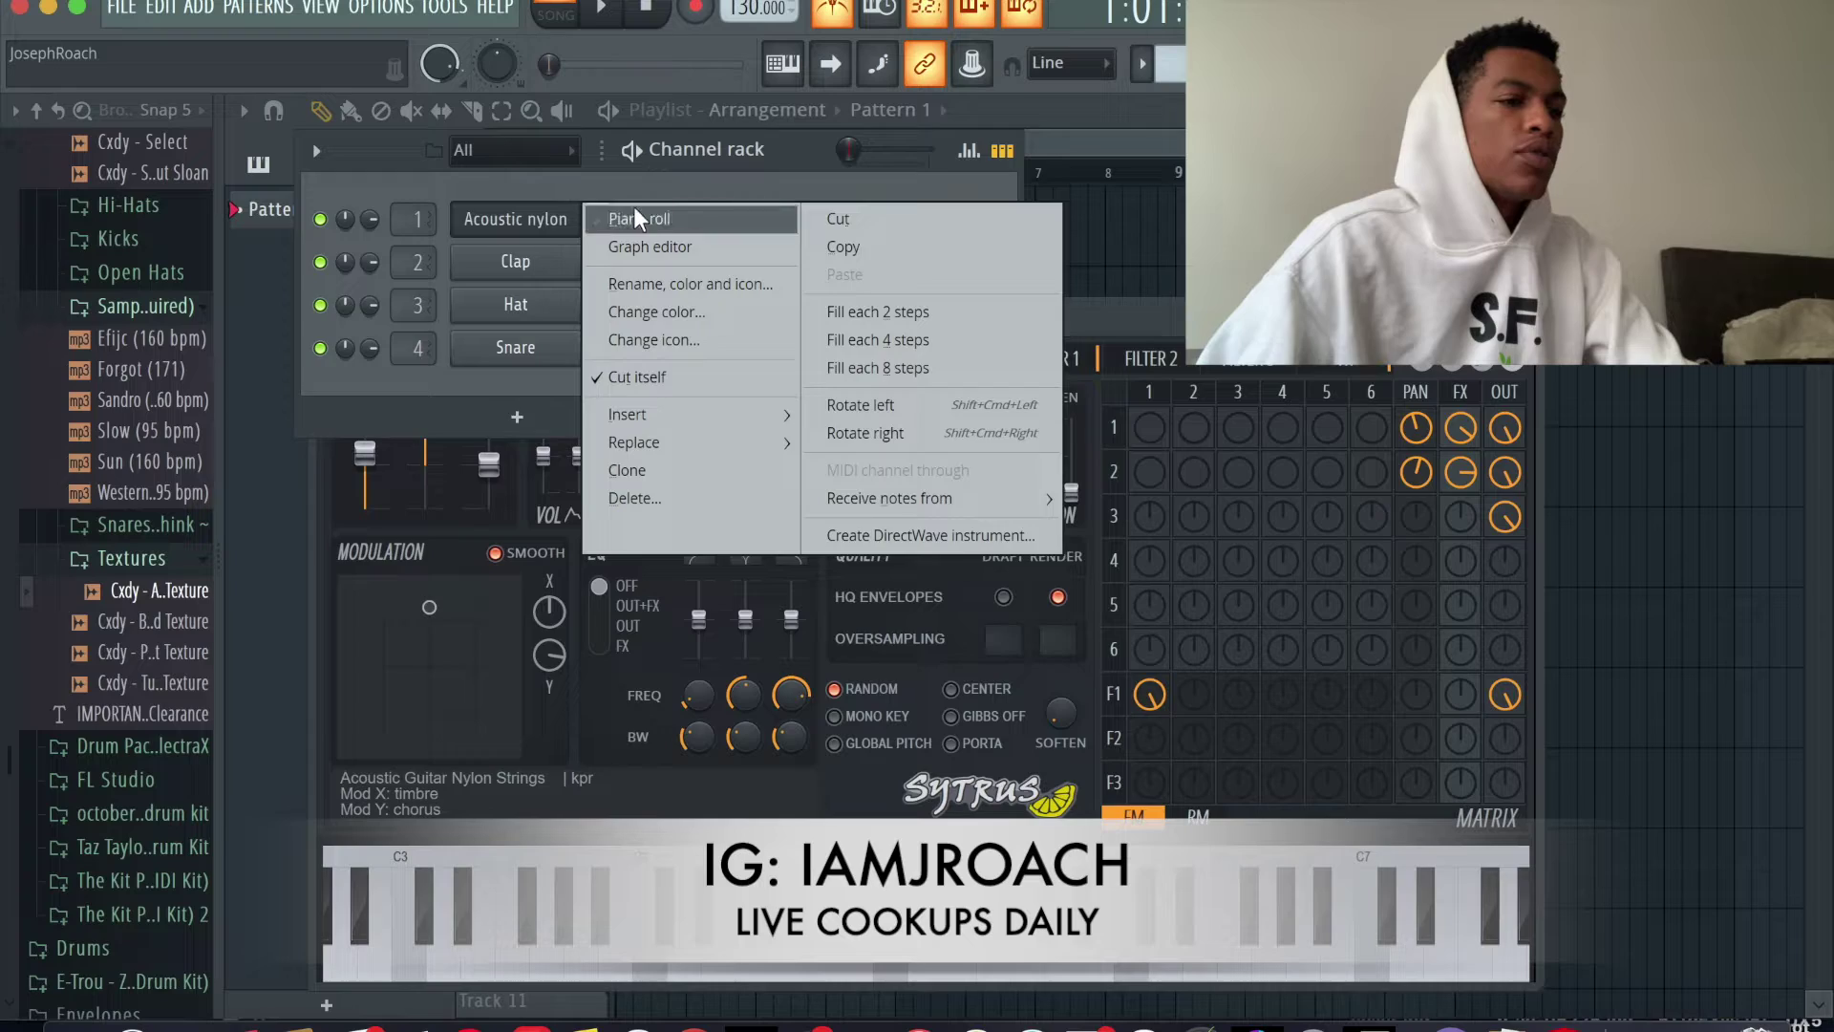
# Step: Show the Acoustic nylon channel's note editor and set the scale highlighting root note to D#
pyautogui.click(634, 210)
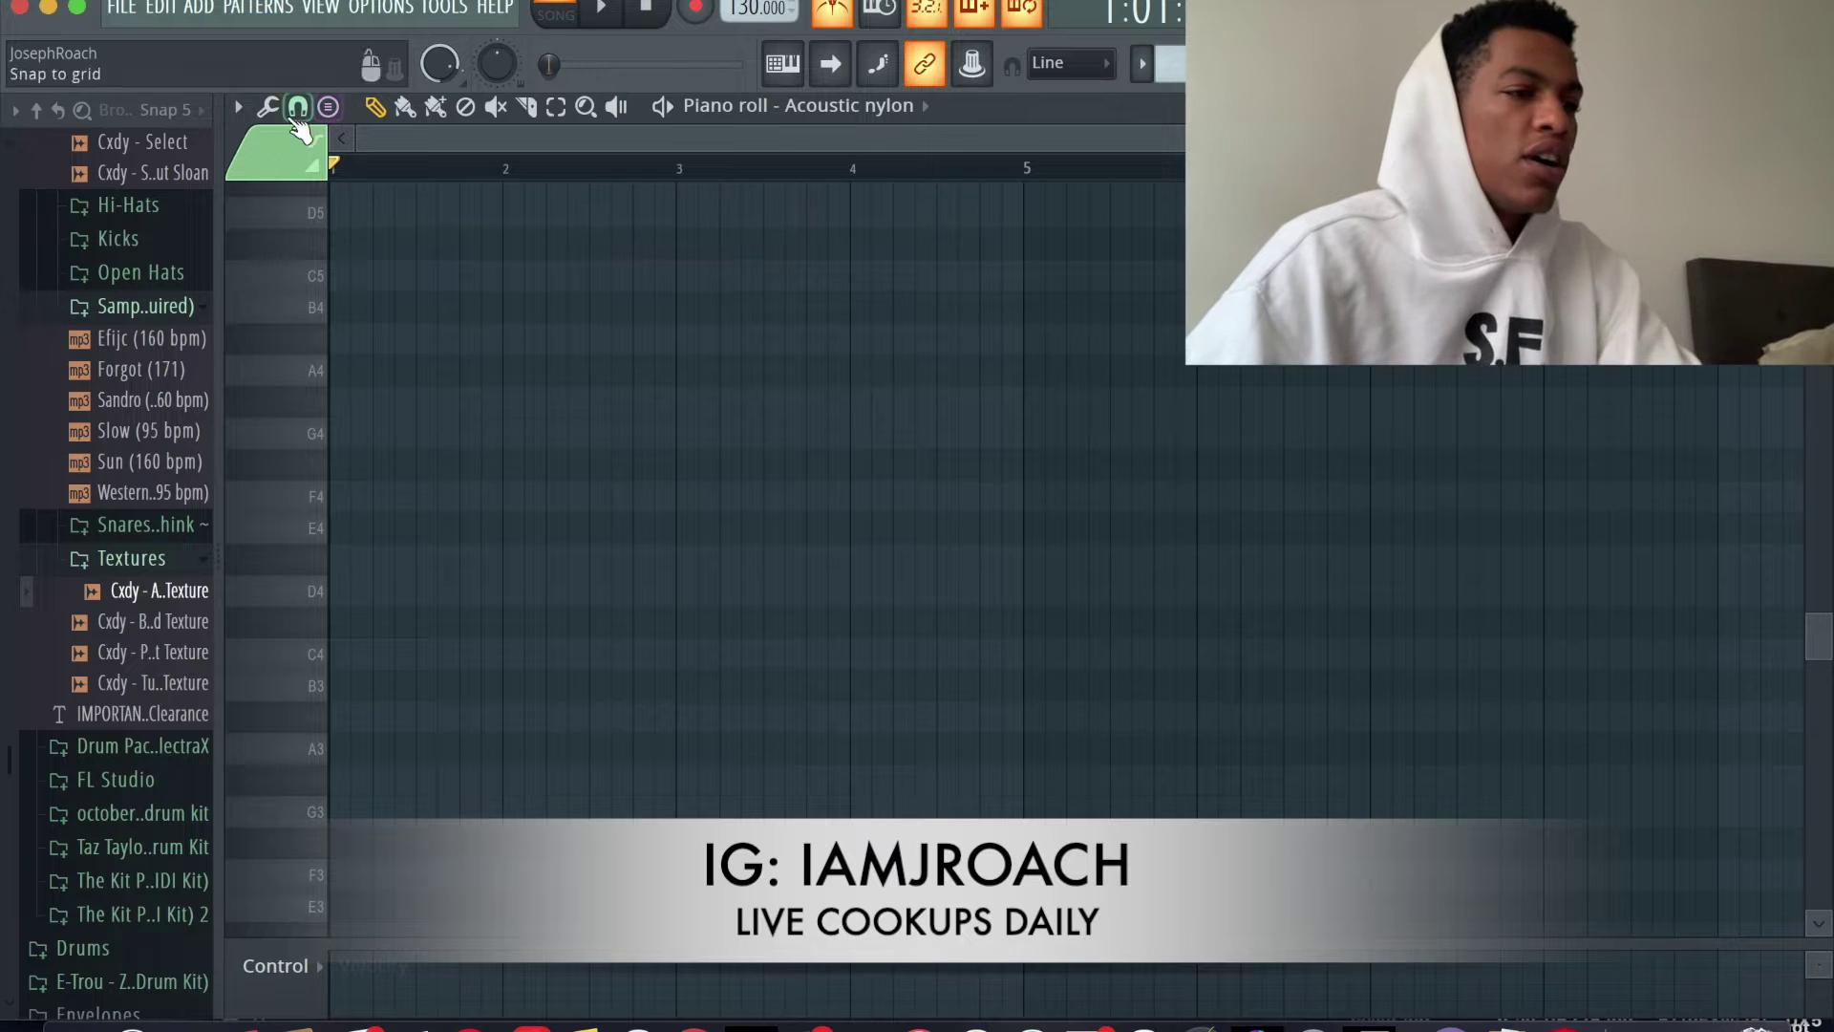
pyautogui.click(237, 107)
pyautogui.moveTo(277, 281)
pyautogui.moveTo(496, 308)
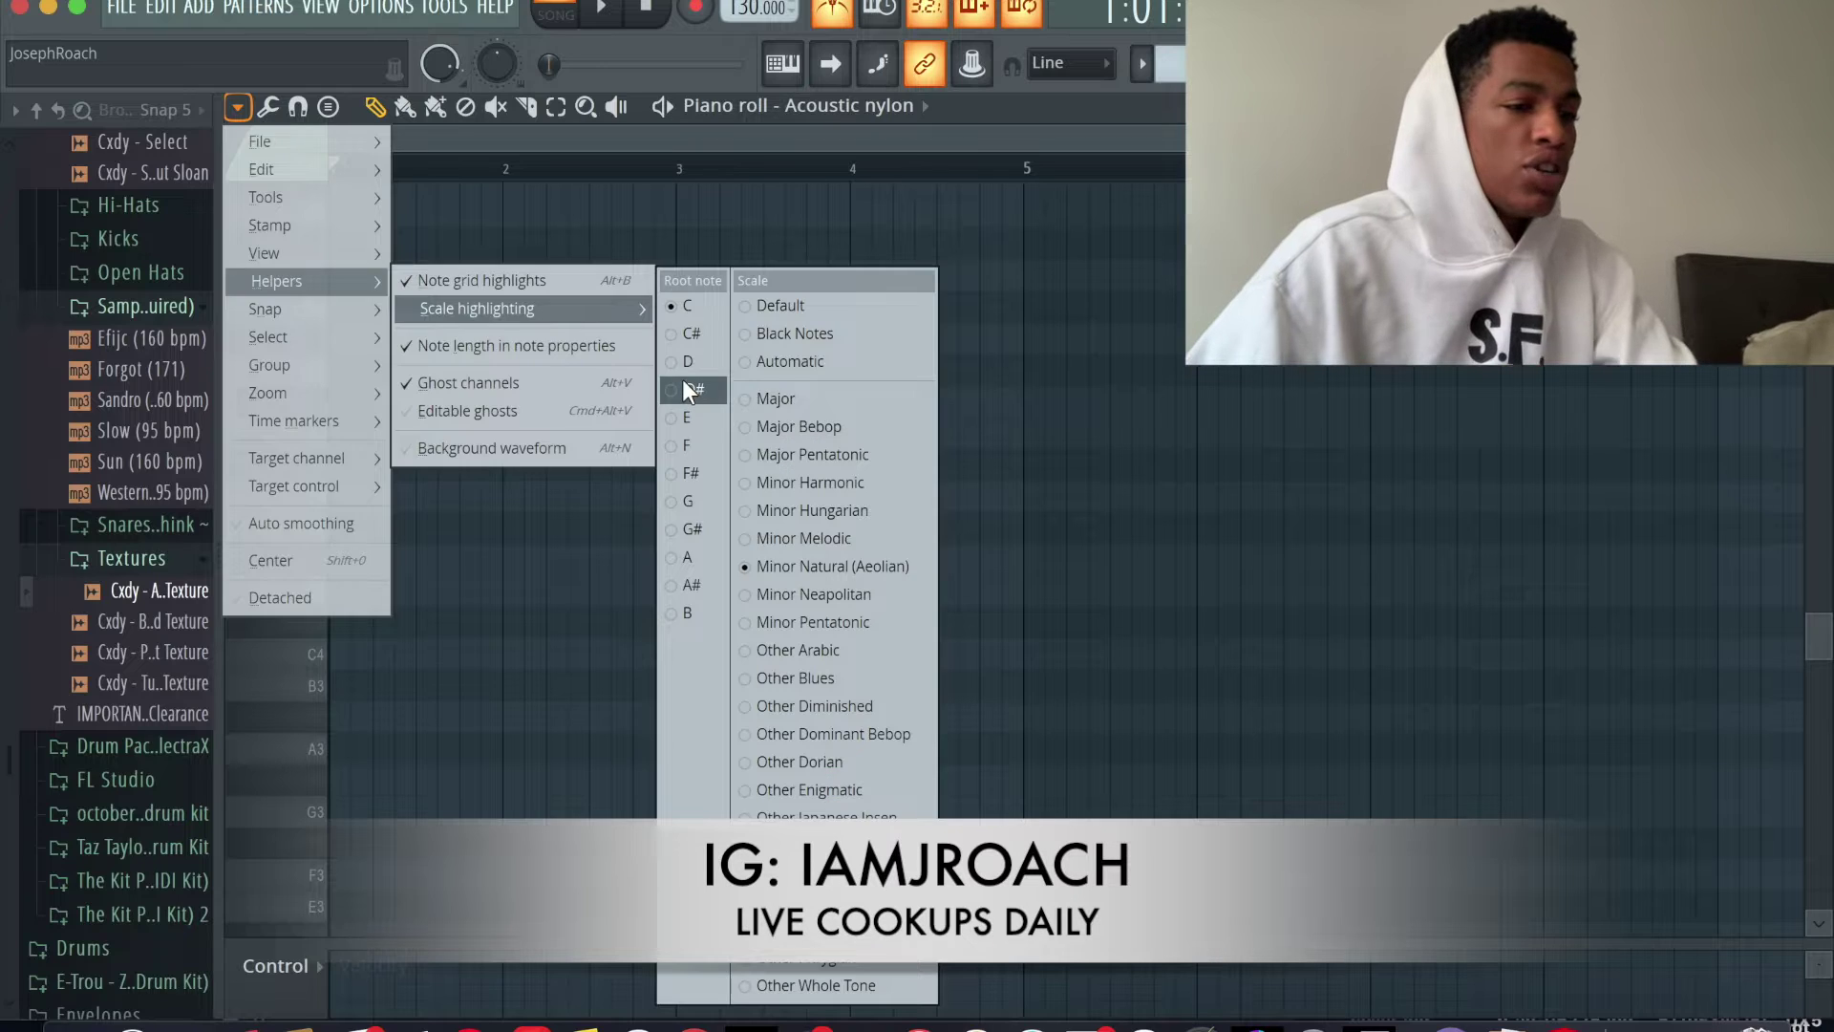
pyautogui.click(690, 388)
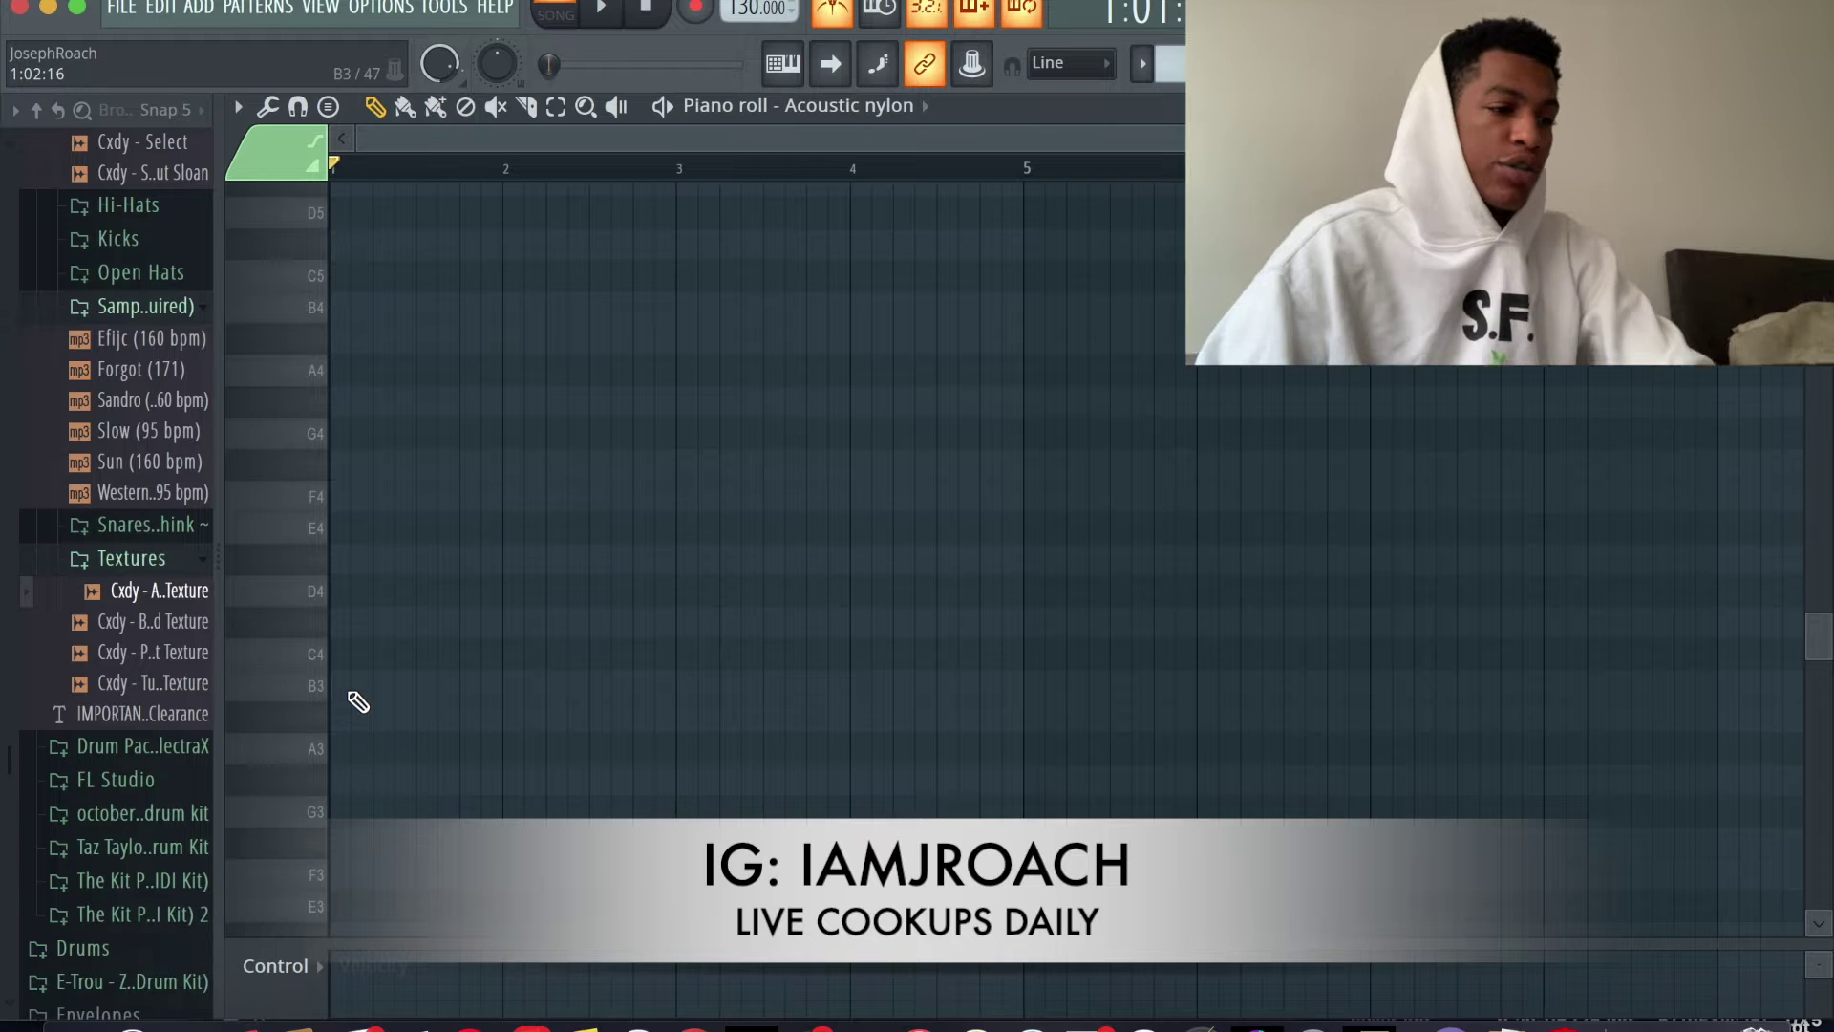
pyautogui.scroll(4, 359, 702)
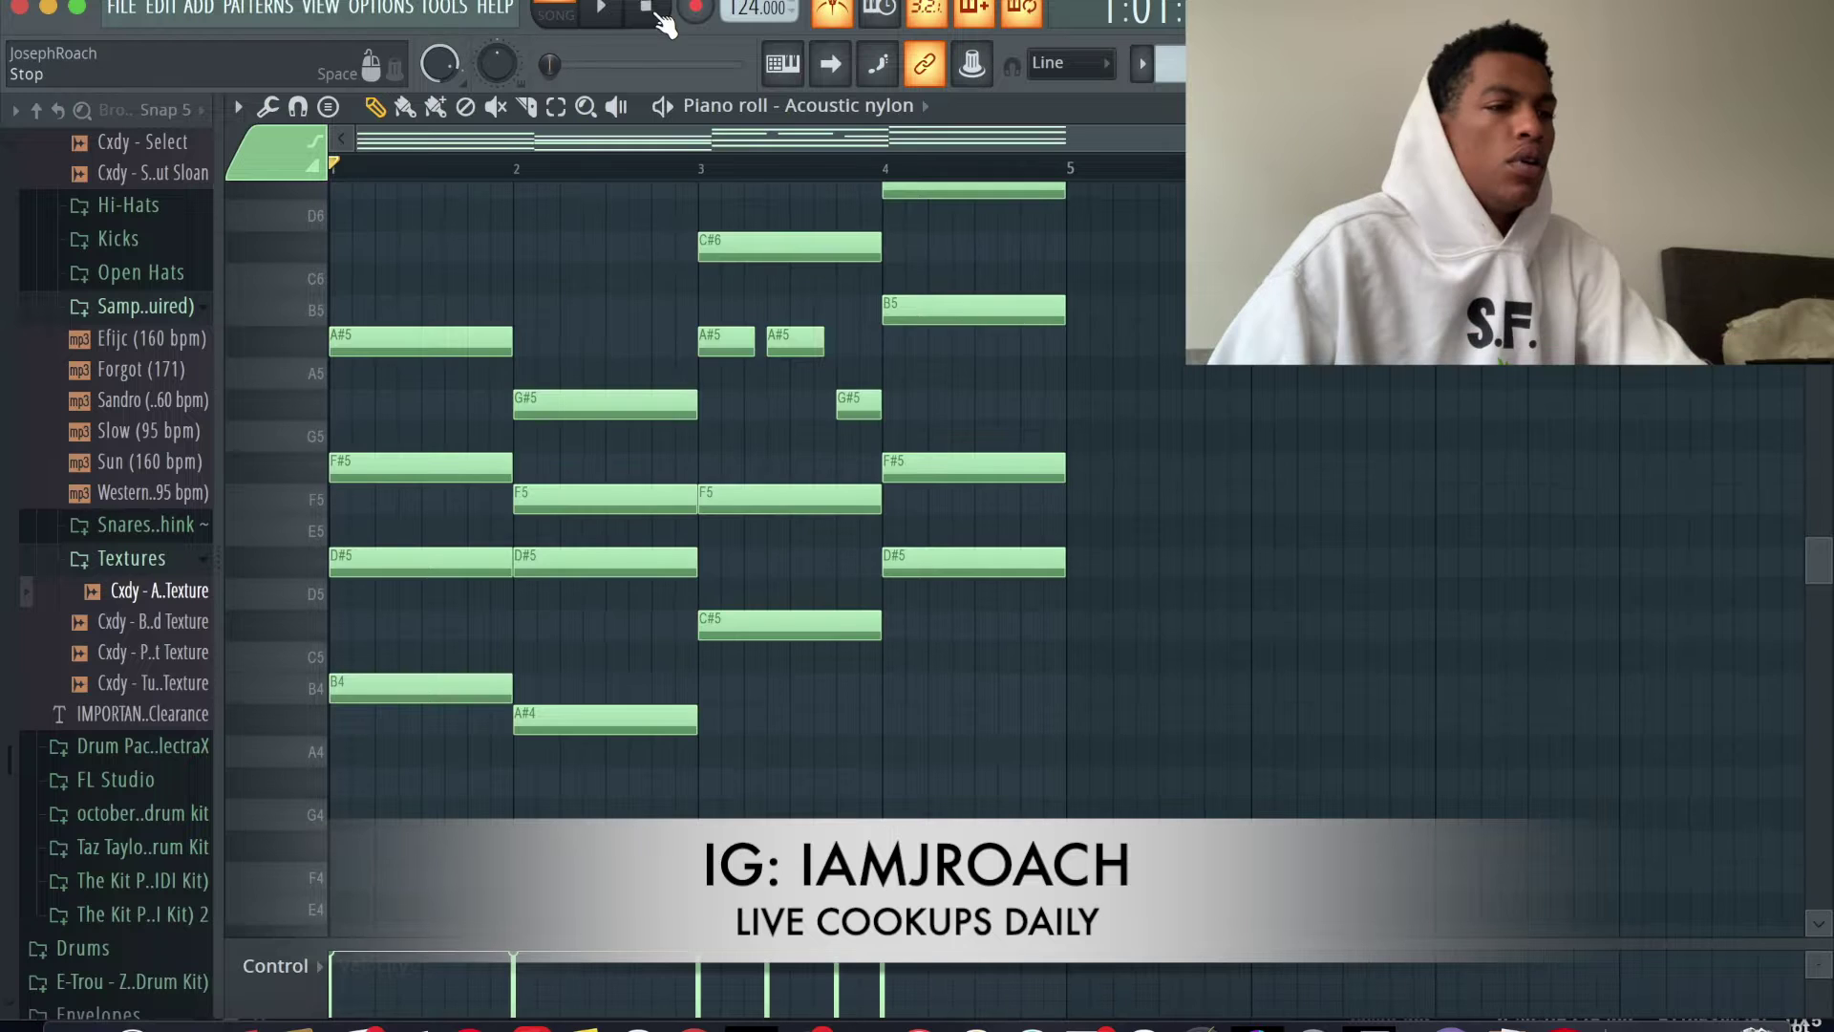
# Step: Play the melody and look over its chords and upper notes
pyautogui.press('space')
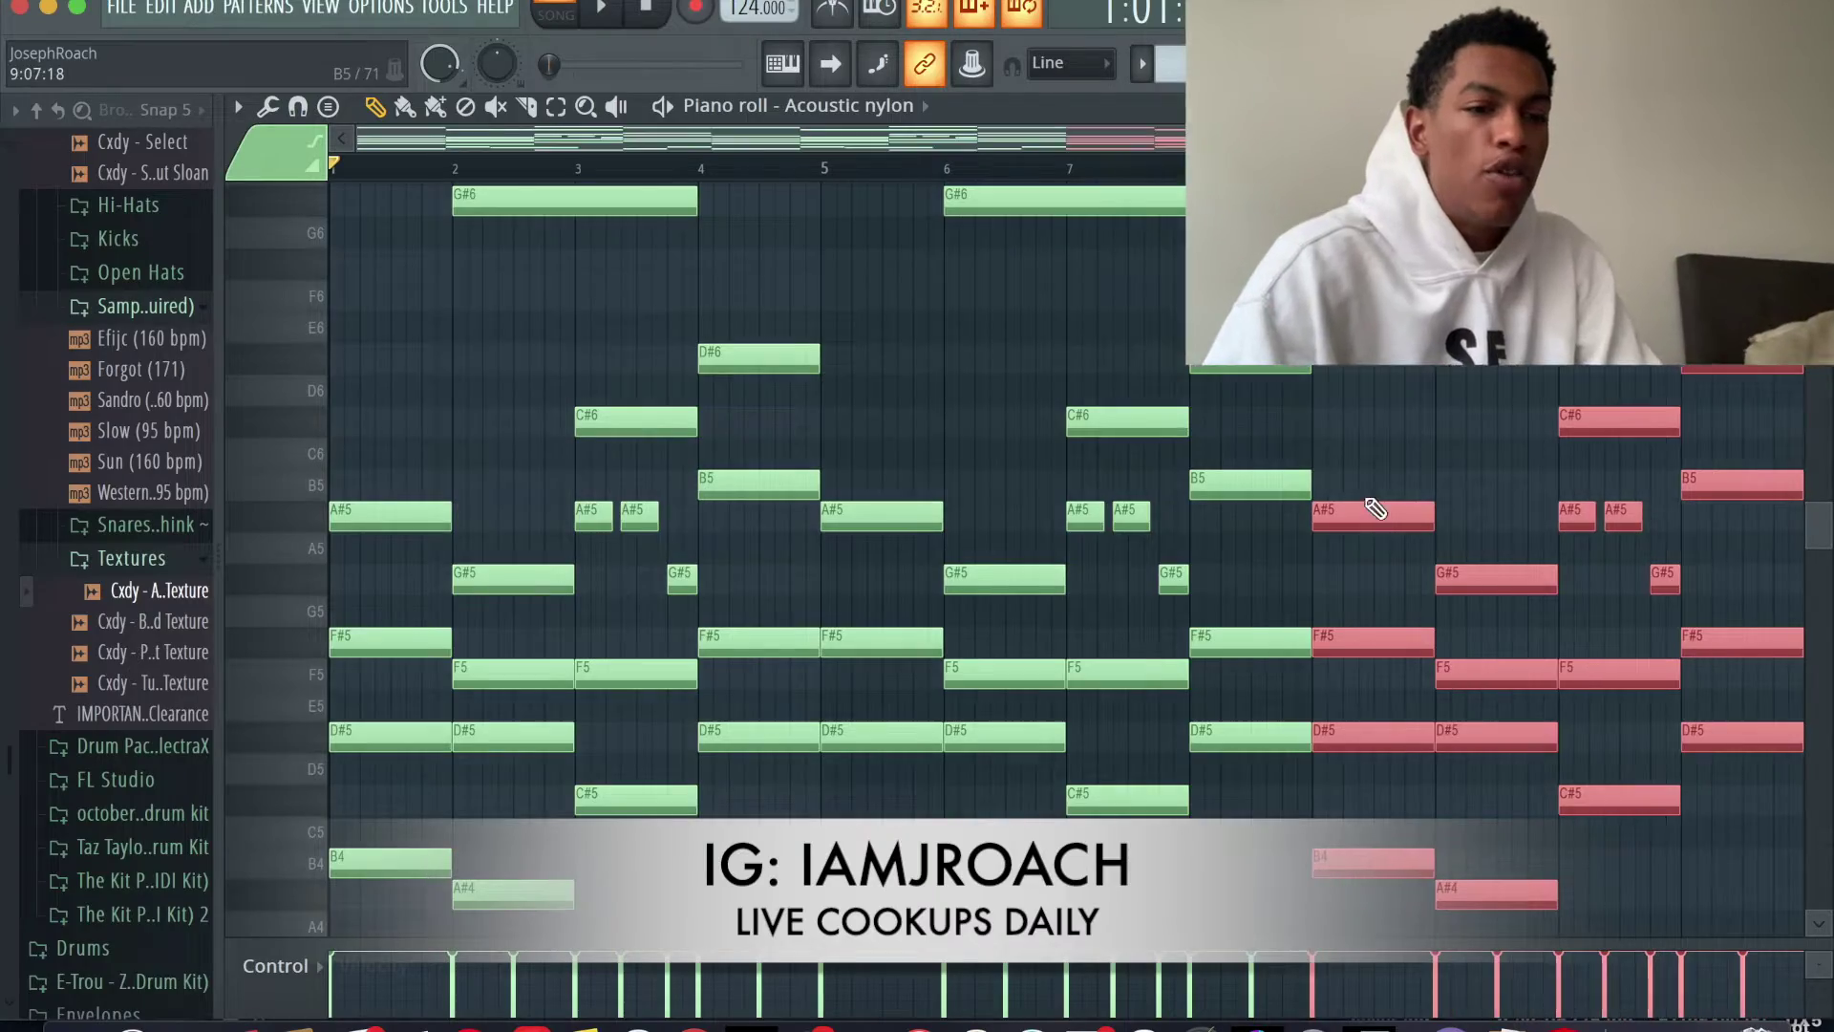
pyautogui.scroll(5, 1388, 487)
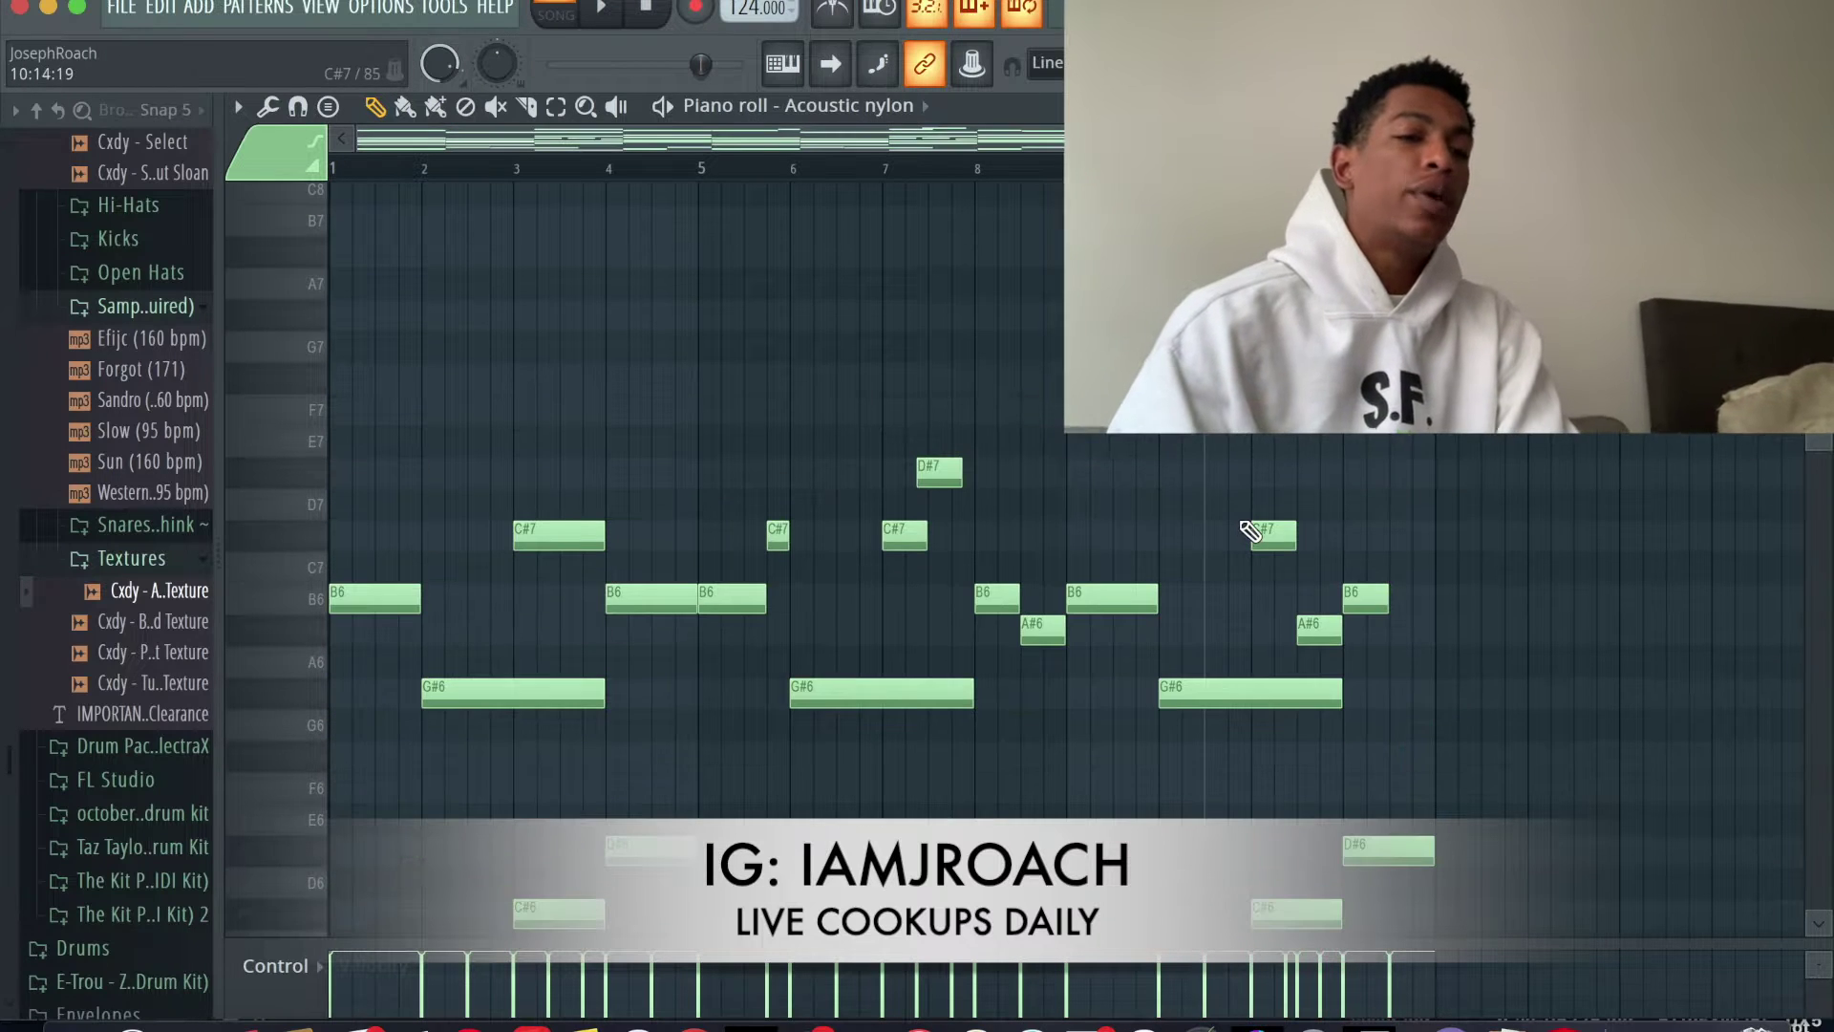
pyautogui.scroll(-5, 1249, 531)
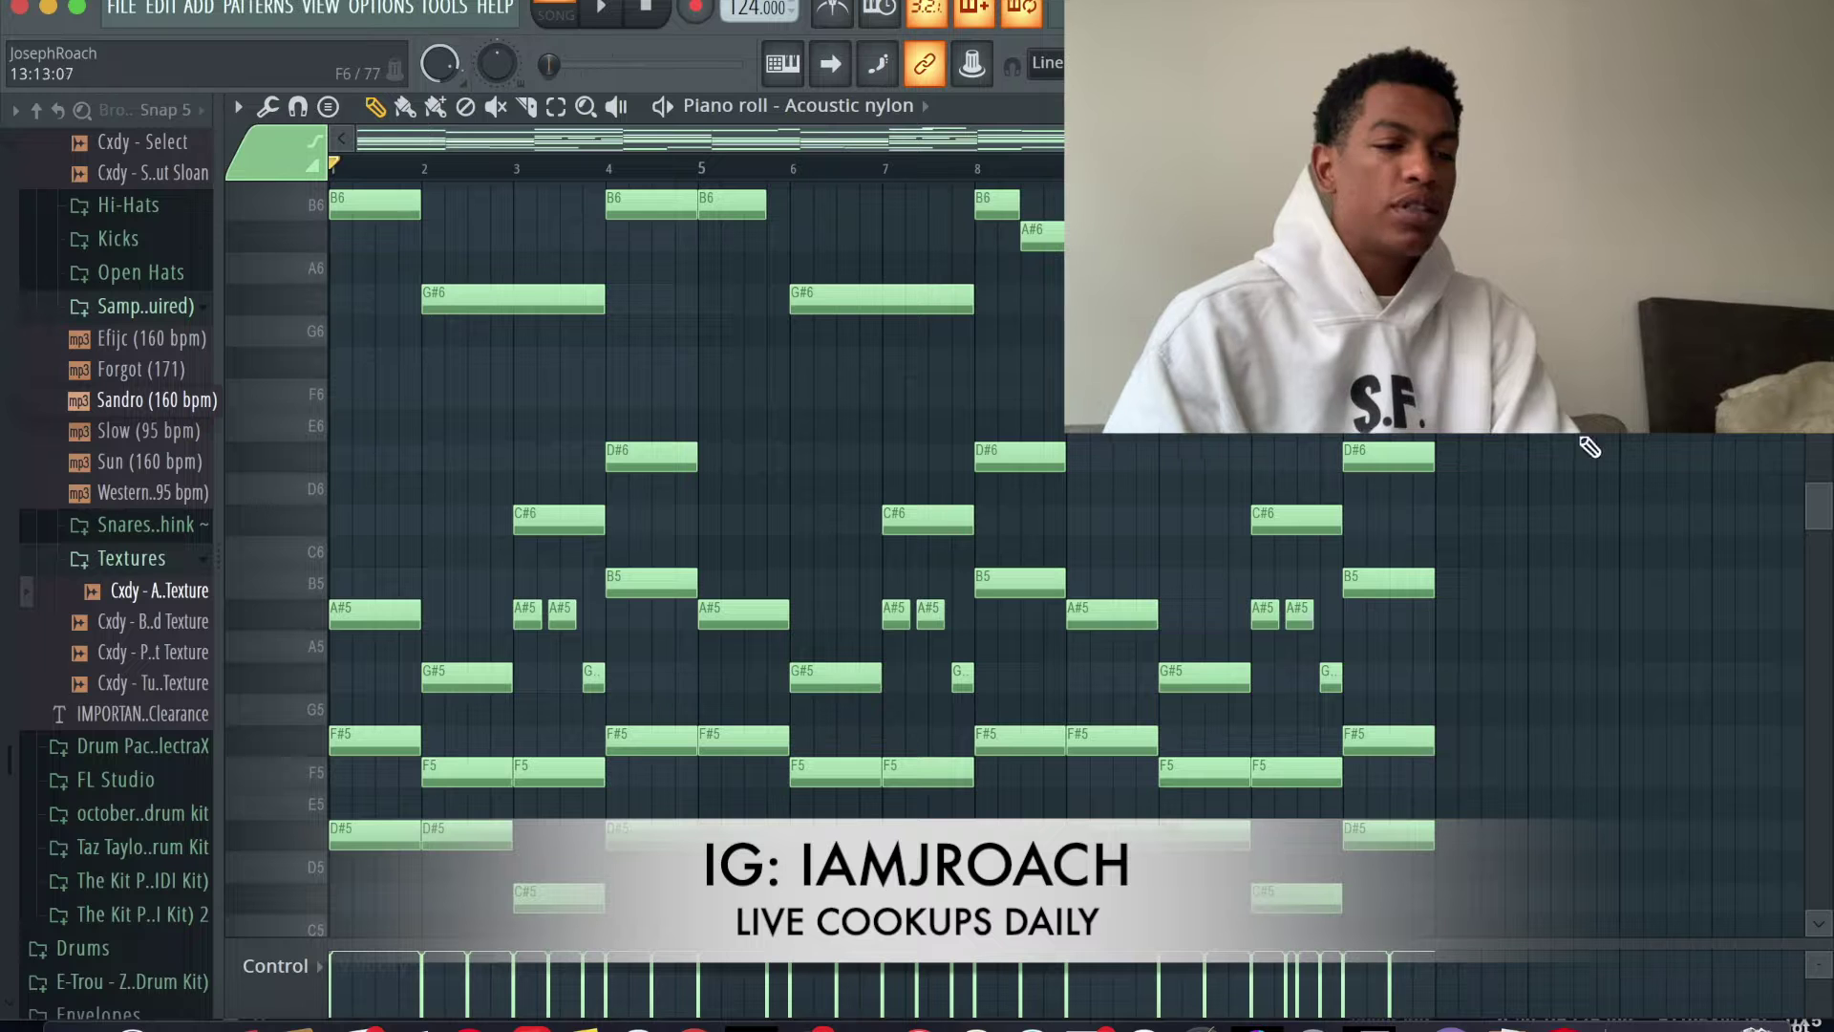
pyautogui.scroll(5, 1591, 583)
pyautogui.scroll(-5, 1588, 583)
# Step: Save the project as nfdlskajt in the Desktop folder and play back the start of the melody
pyautogui.press('super+s')
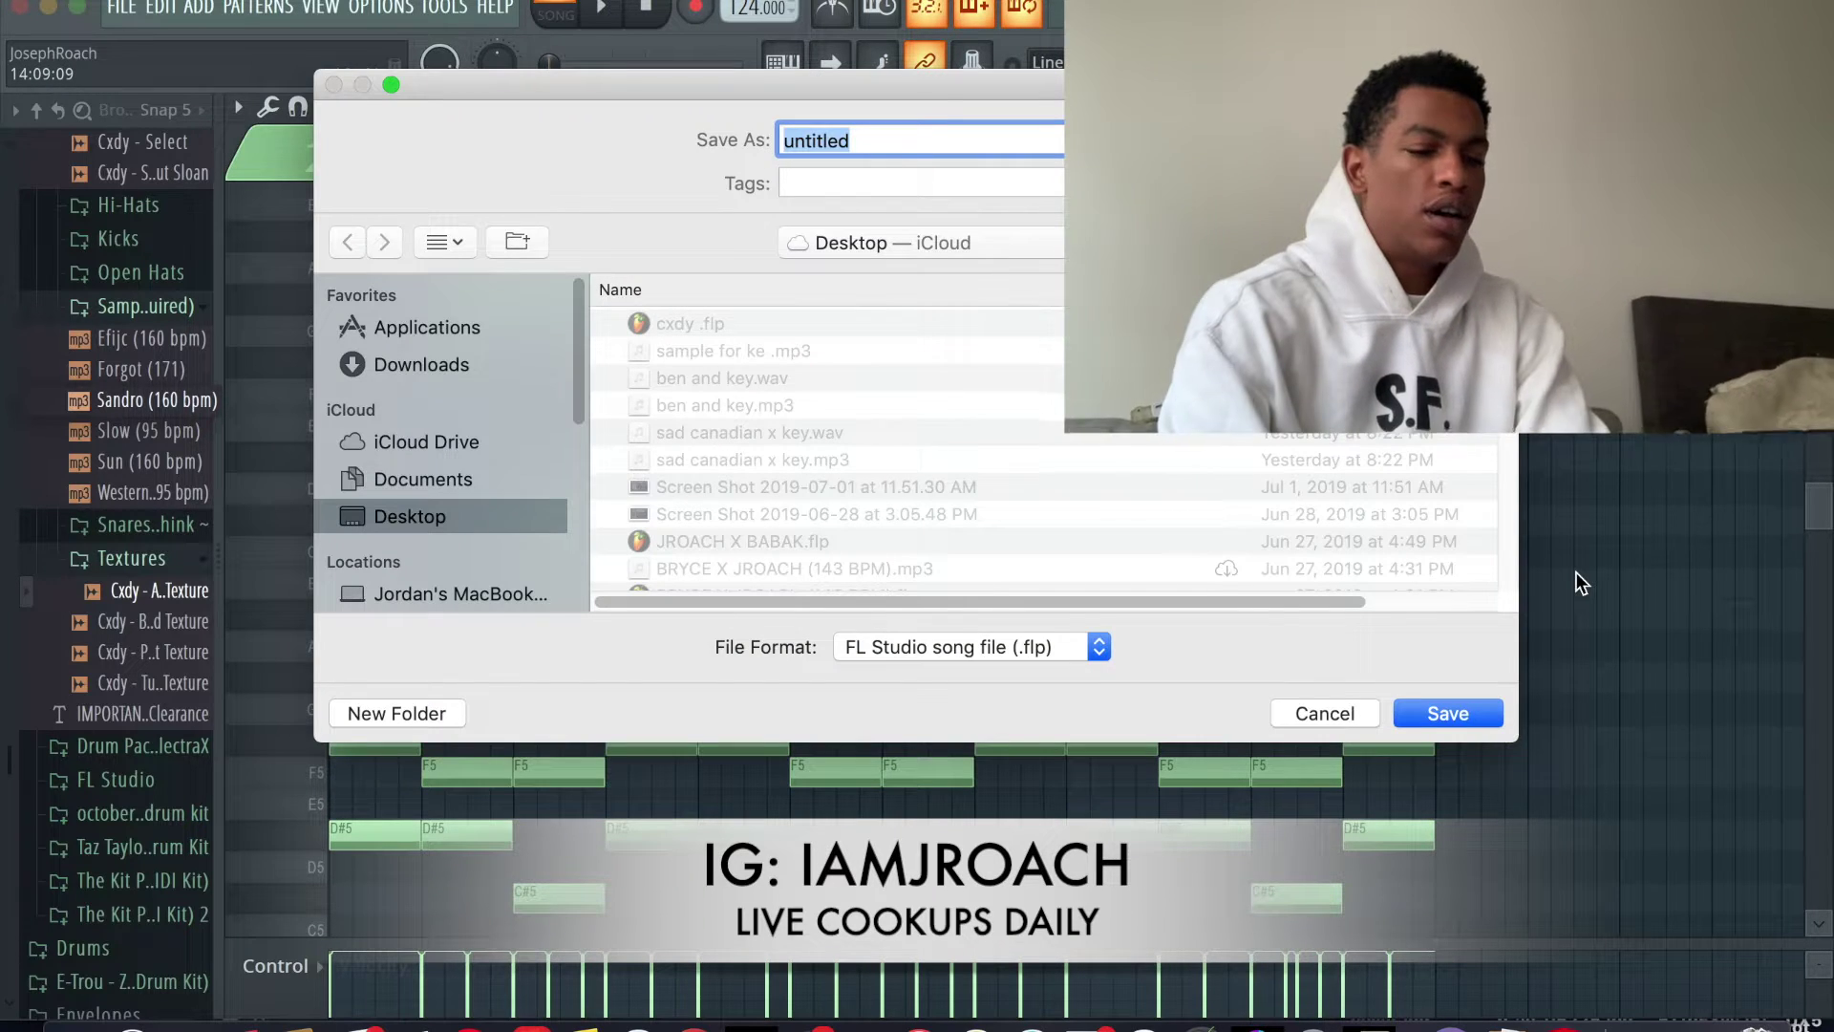
pyautogui.write('nfdlskajt')
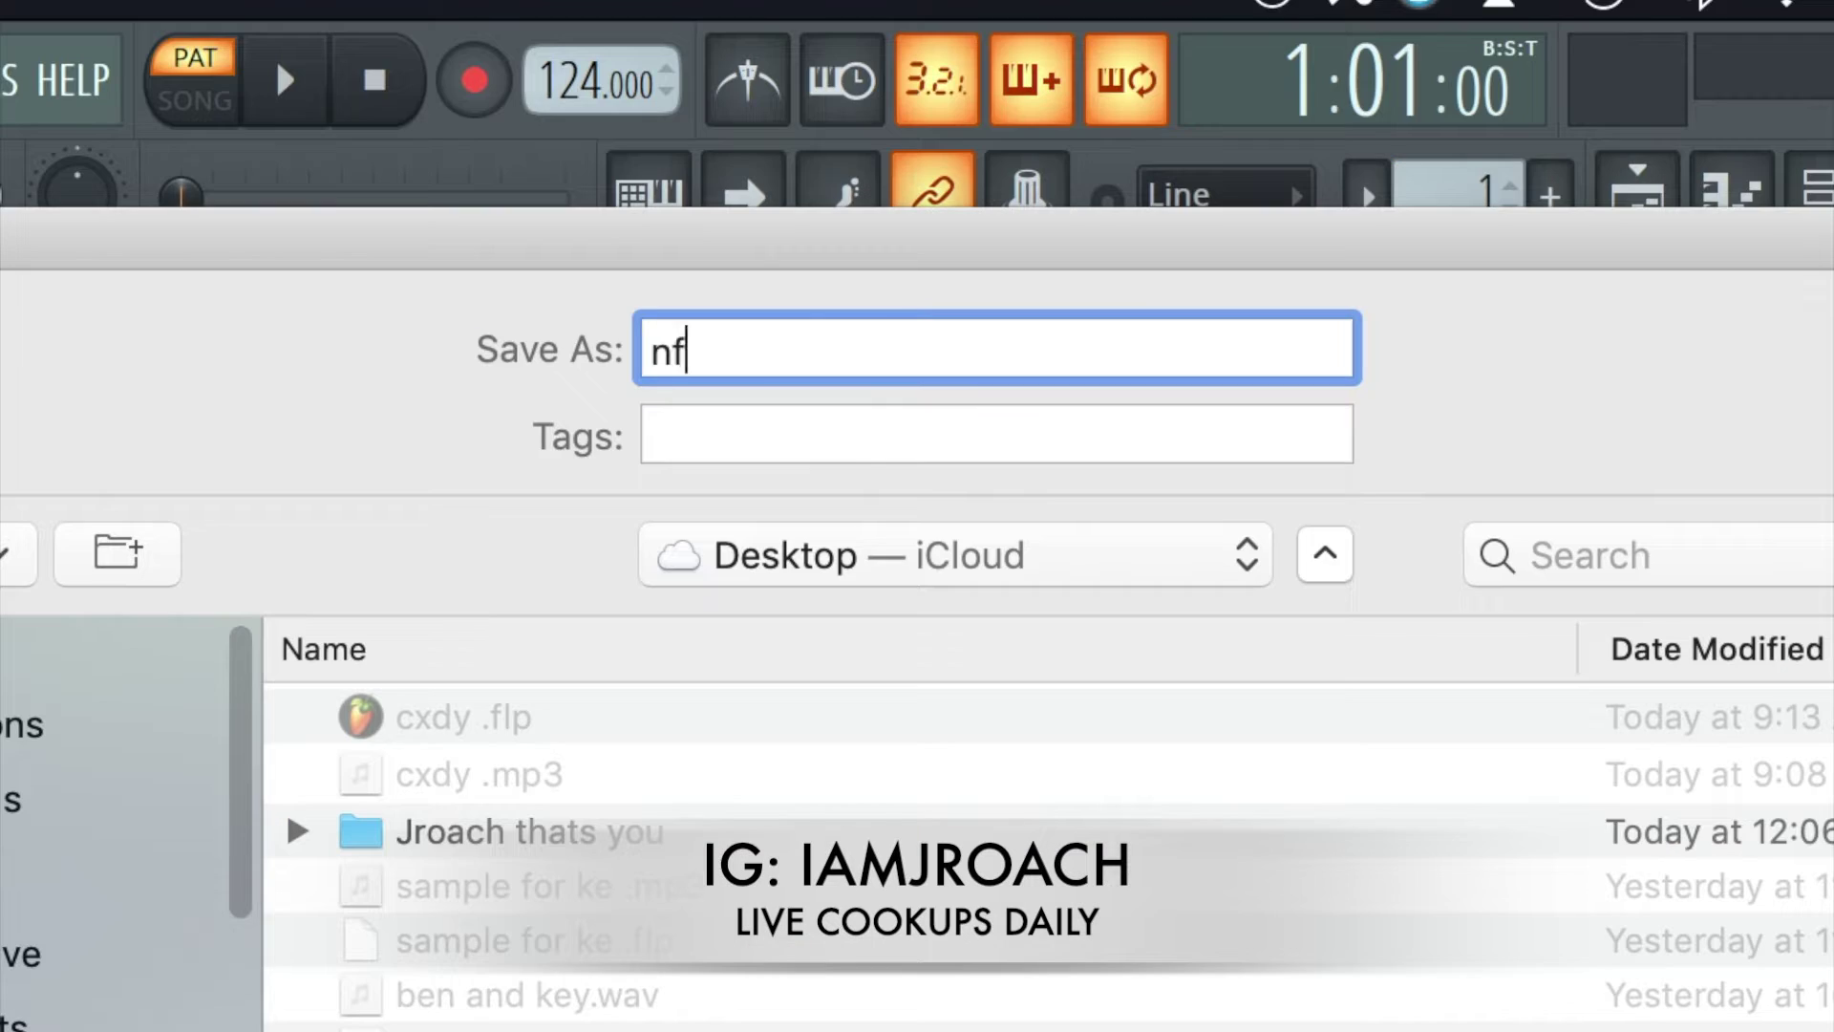
pyautogui.press('Return')
pyautogui.press('space')
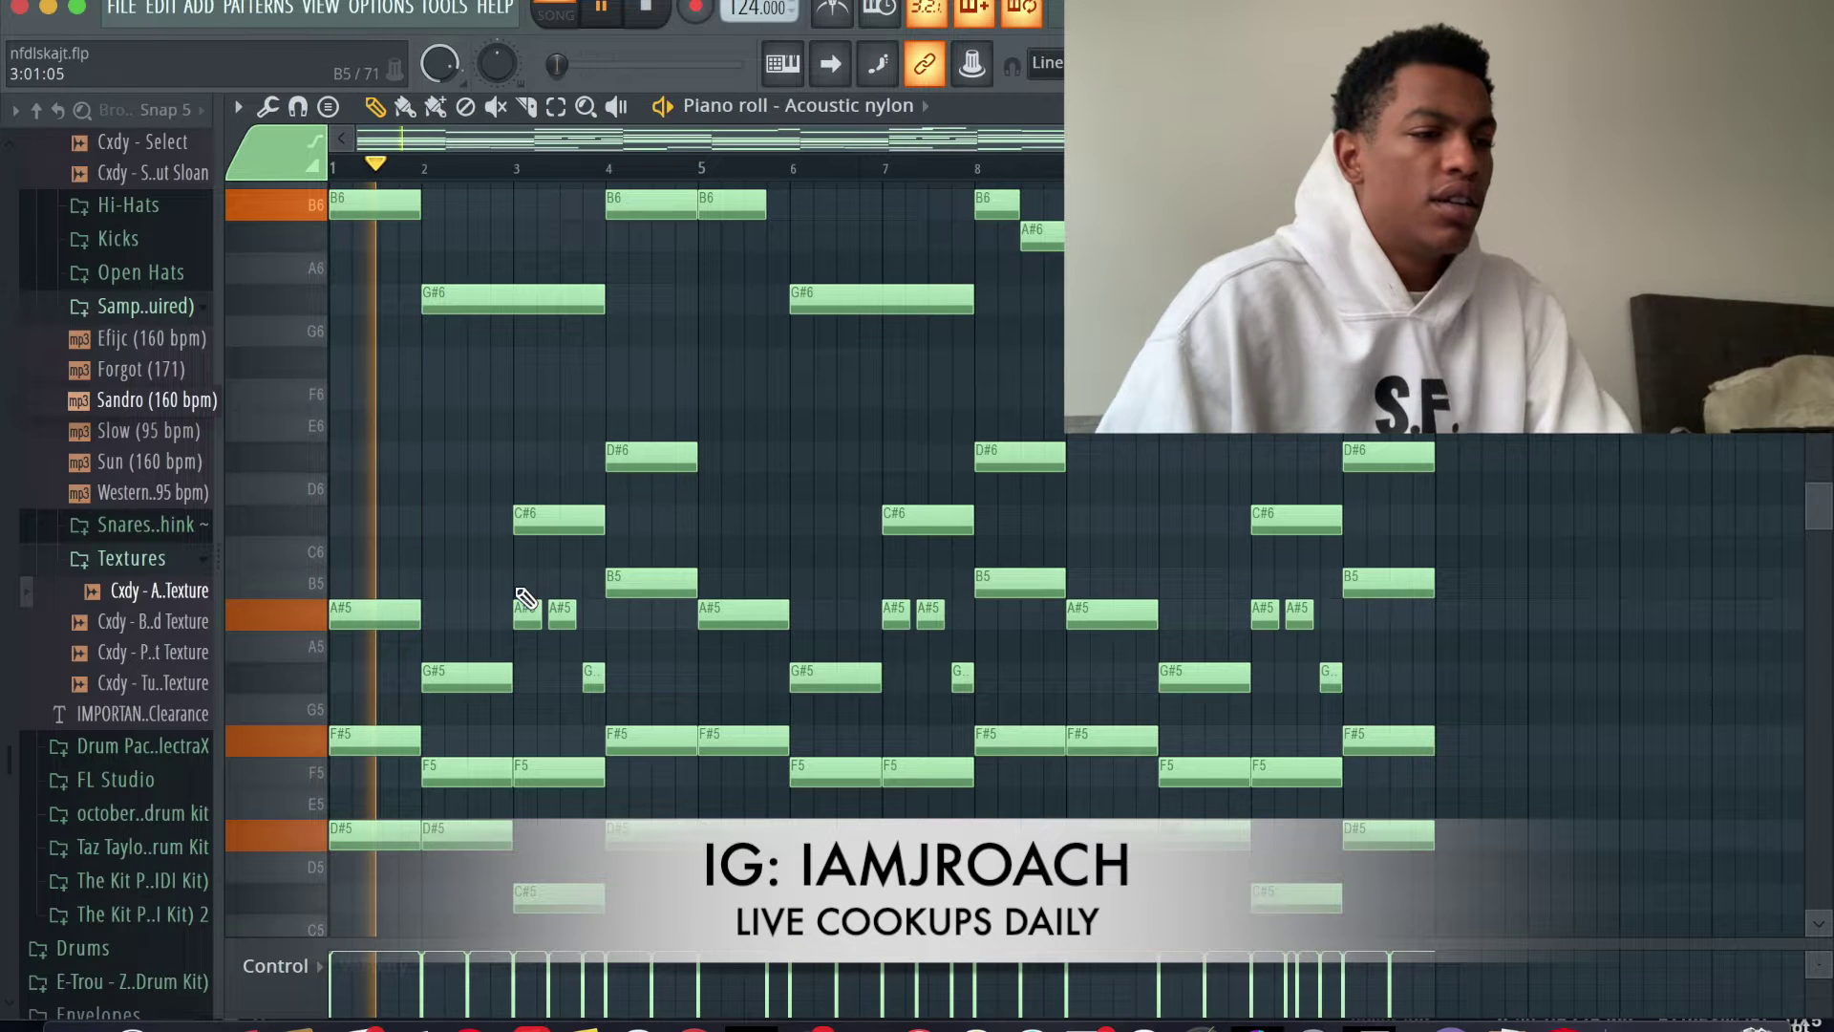
pyautogui.scroll(3, 532, 554)
pyautogui.press('space')
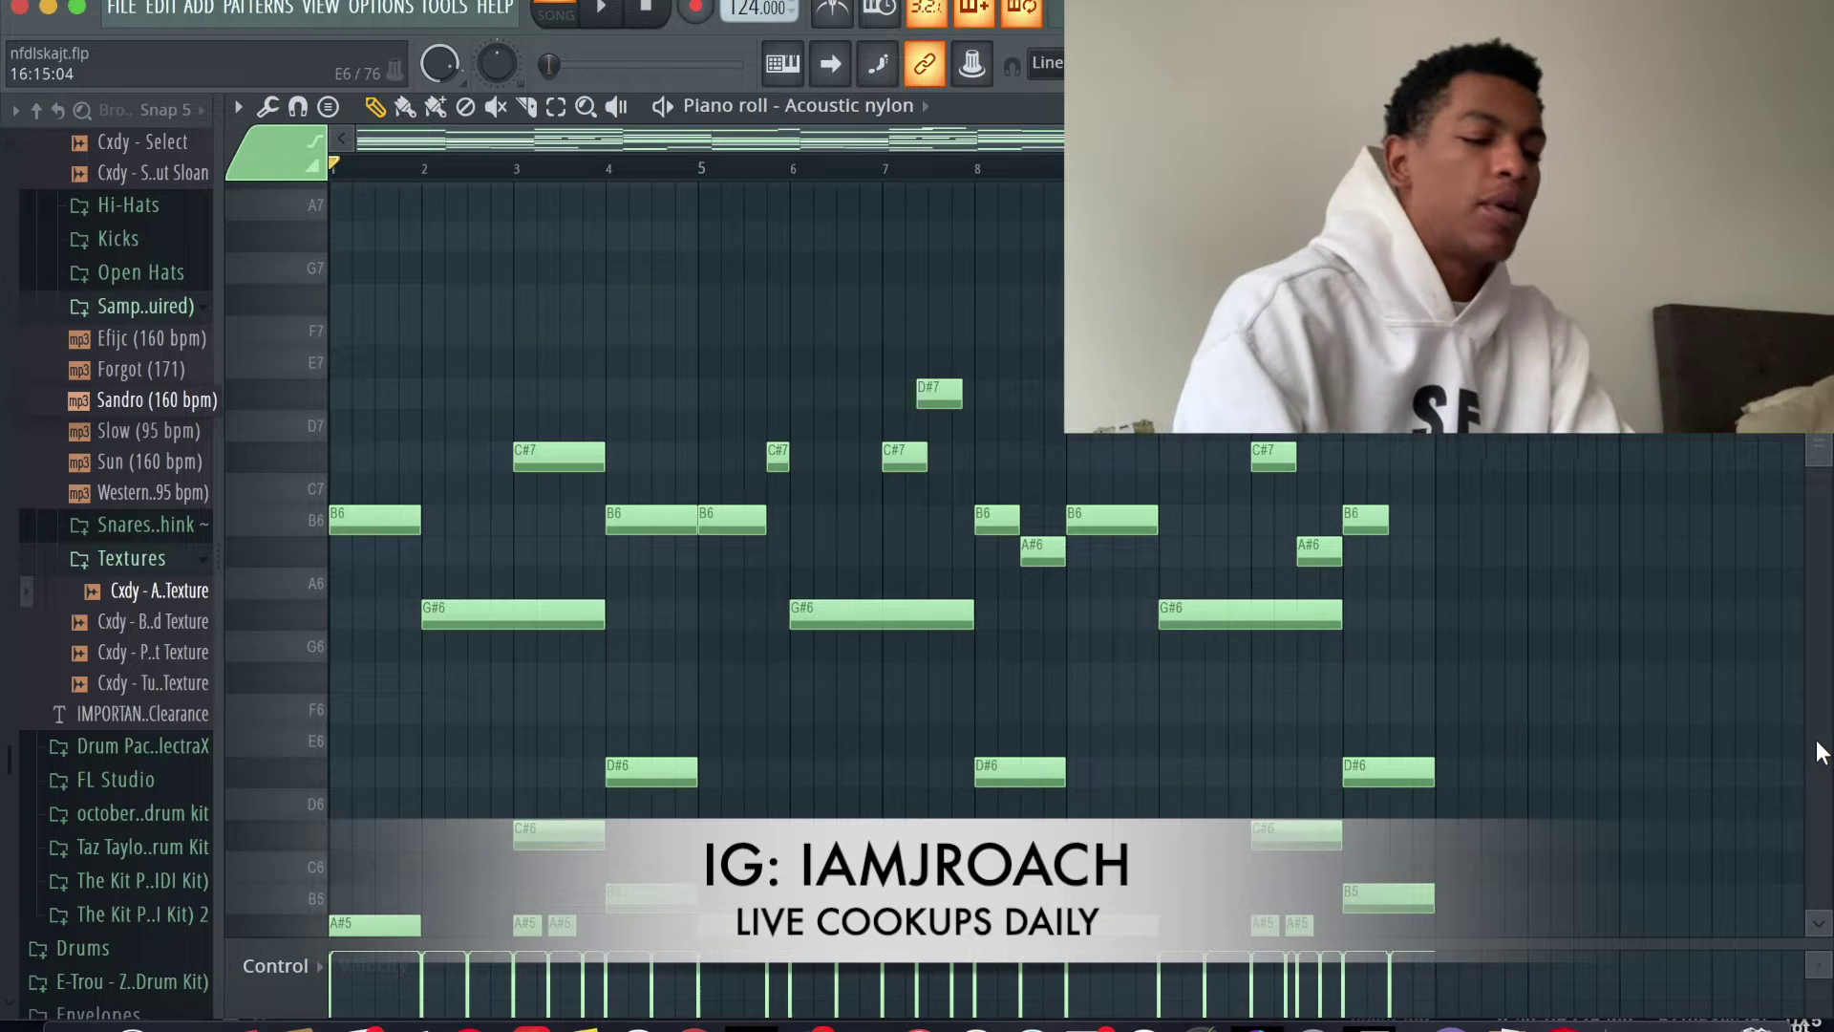
# Step: Randomize the levels of all notes, with pan at -34% and some velocity variation
pyautogui.hotkey('ctrl', 'a')
pyautogui.hotkey('alt', 'r')
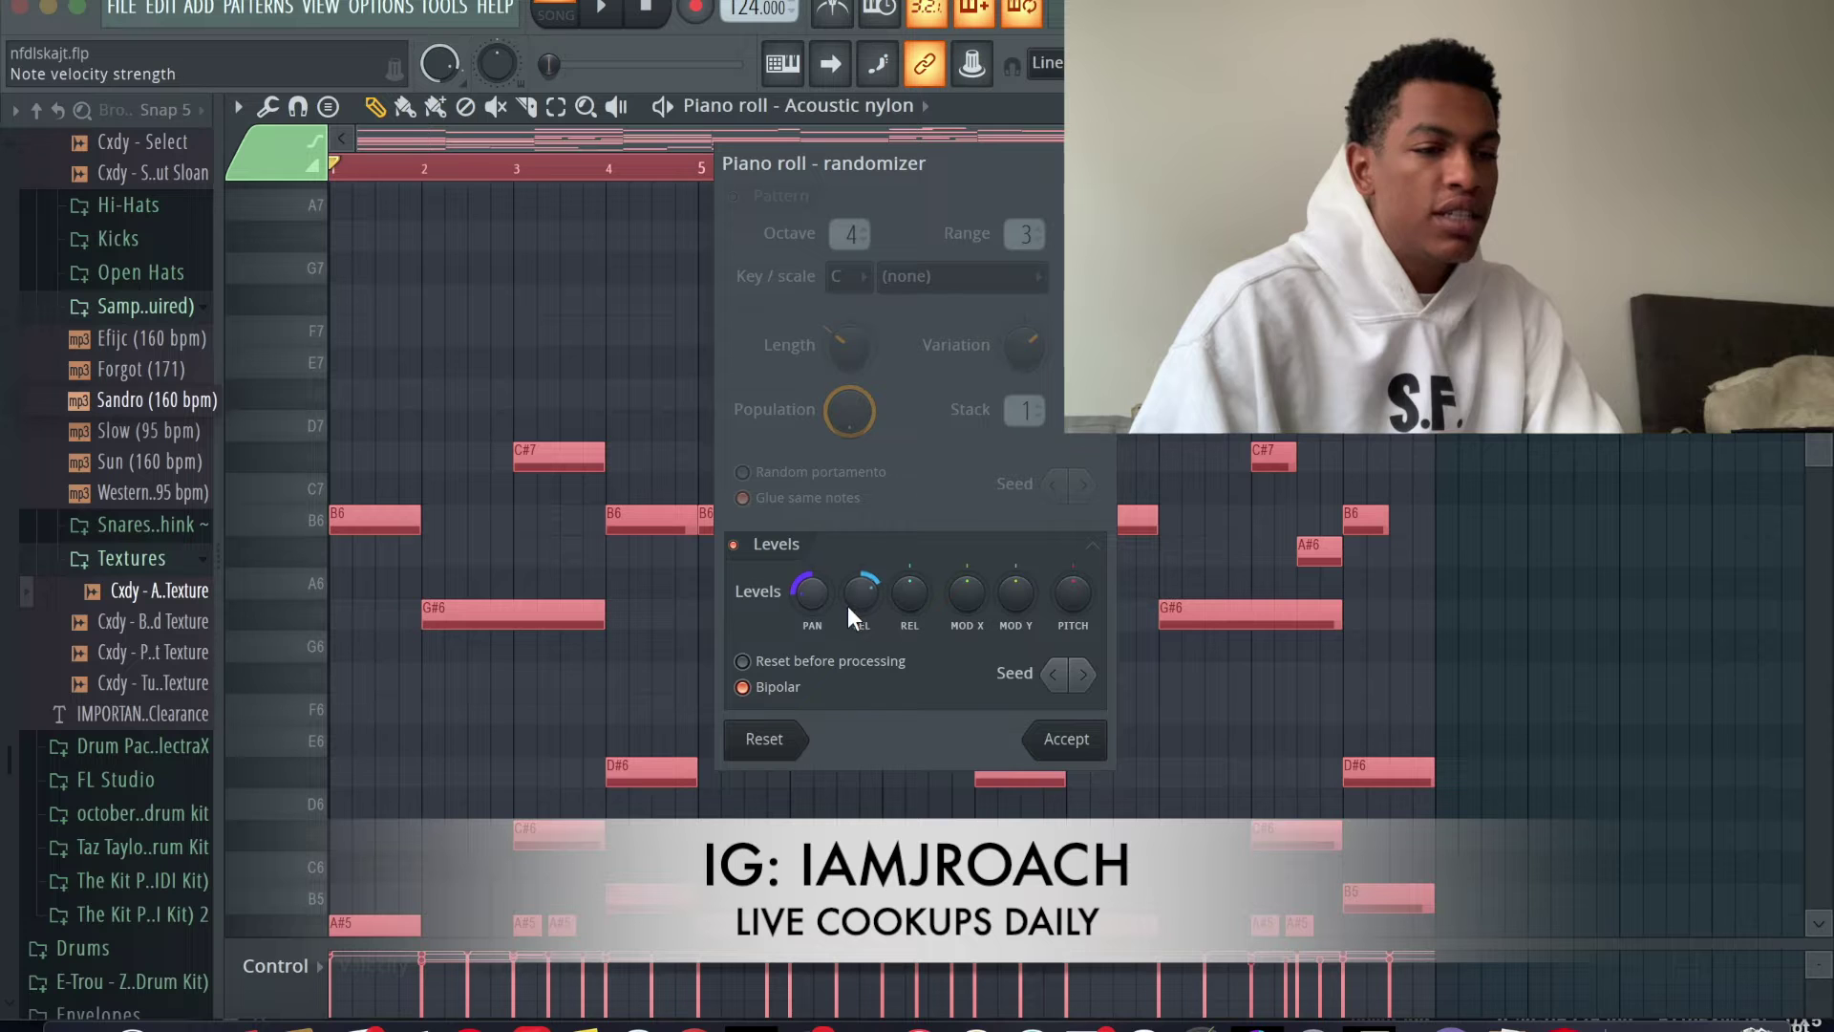
pyautogui.moveTo(845, 611); pyautogui.dragTo(844, 659)
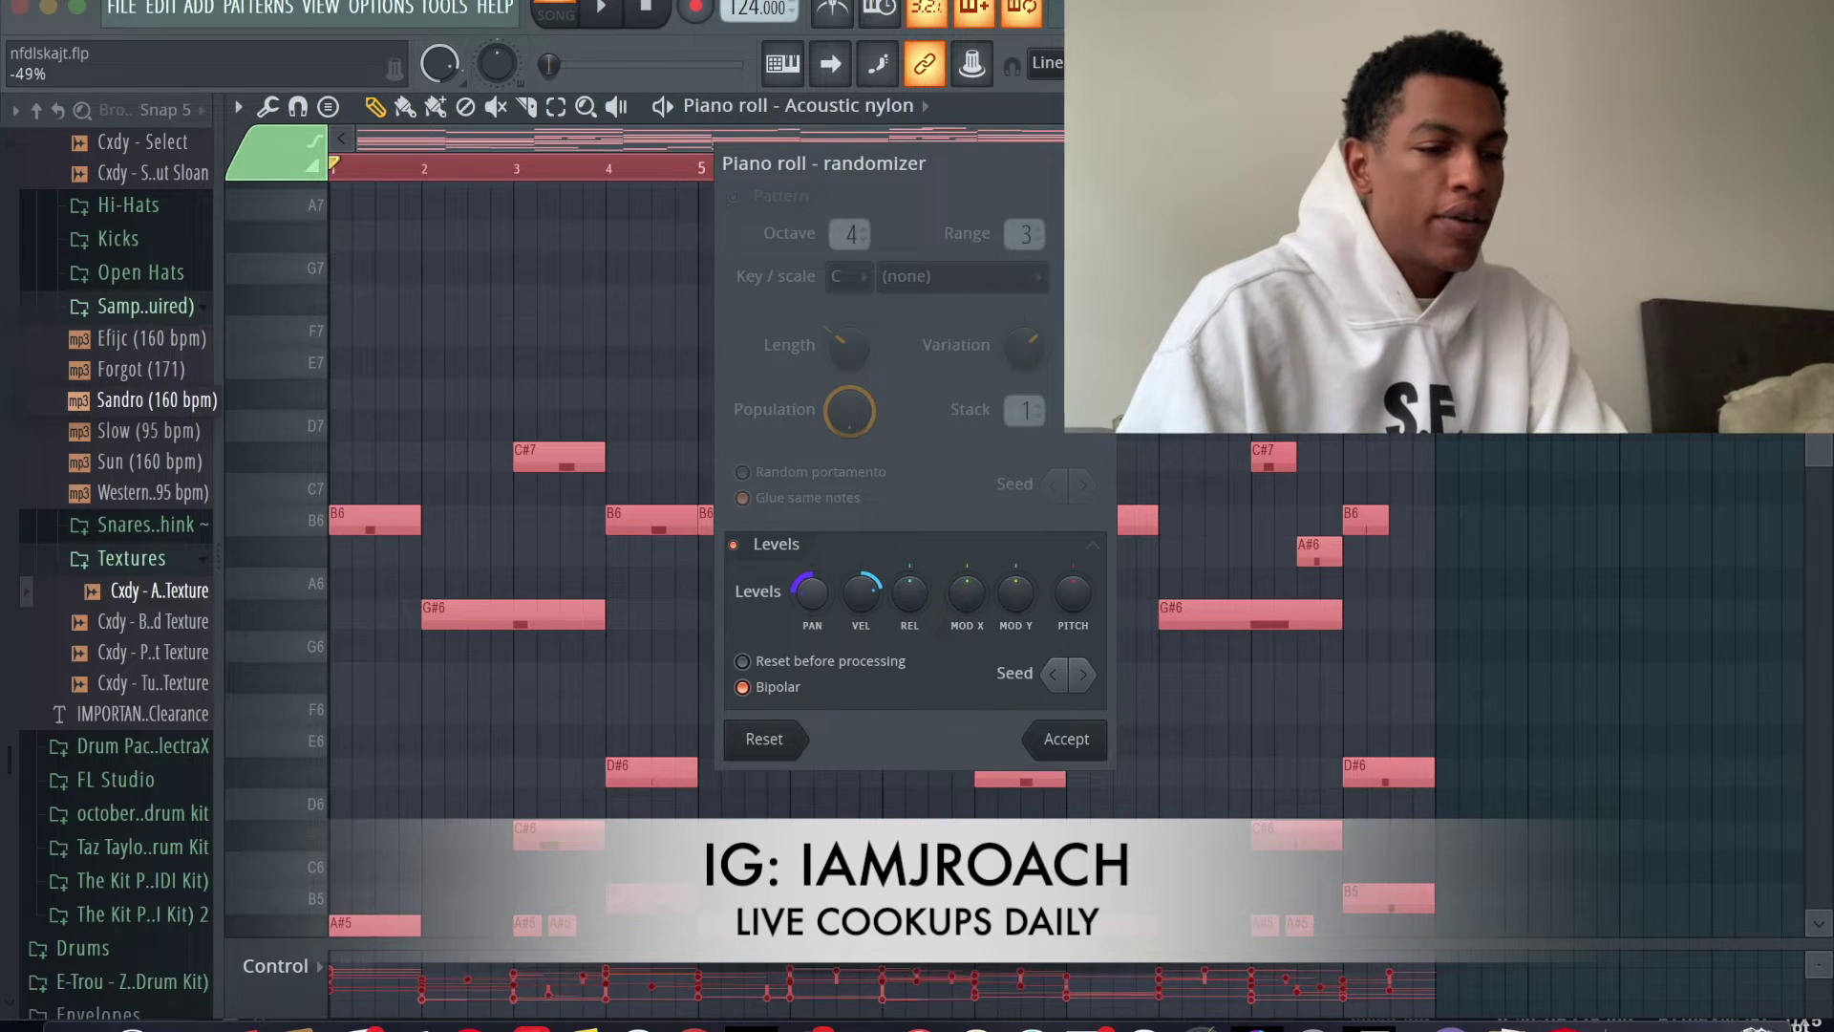
pyautogui.moveTo(844, 659); pyautogui.dragTo(845, 653)
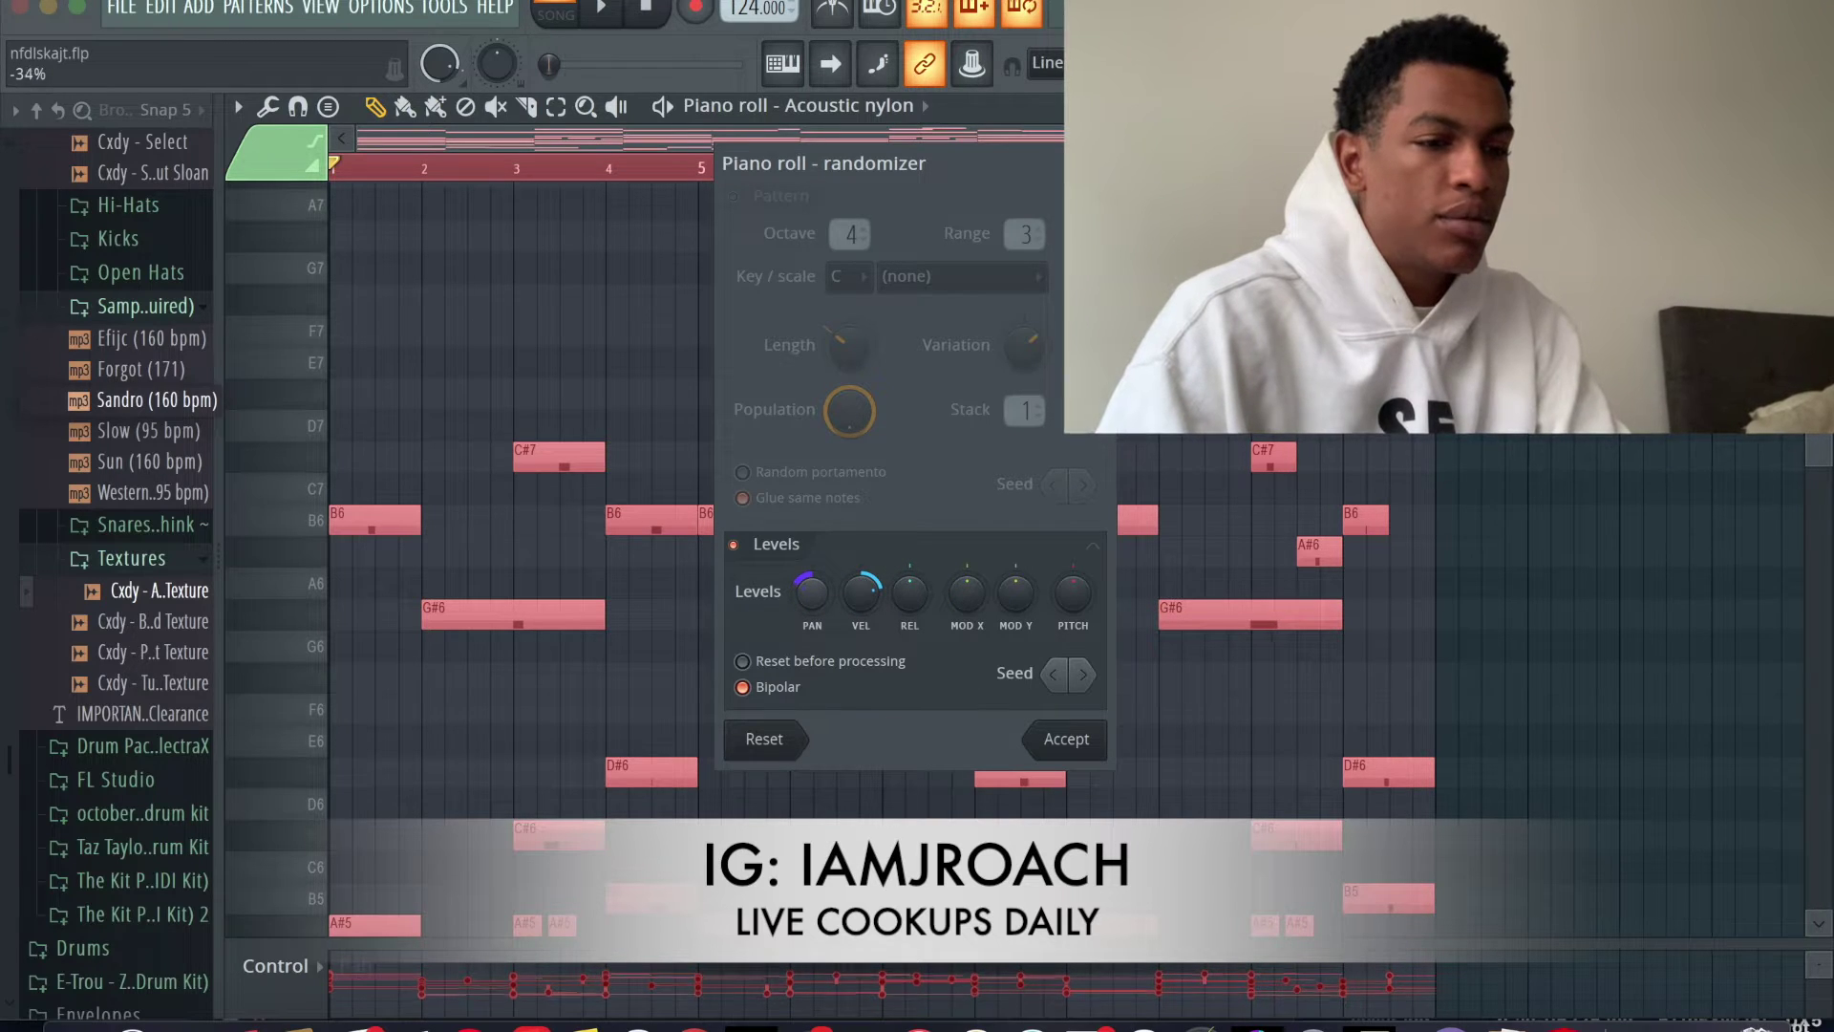
pyautogui.click(1041, 738)
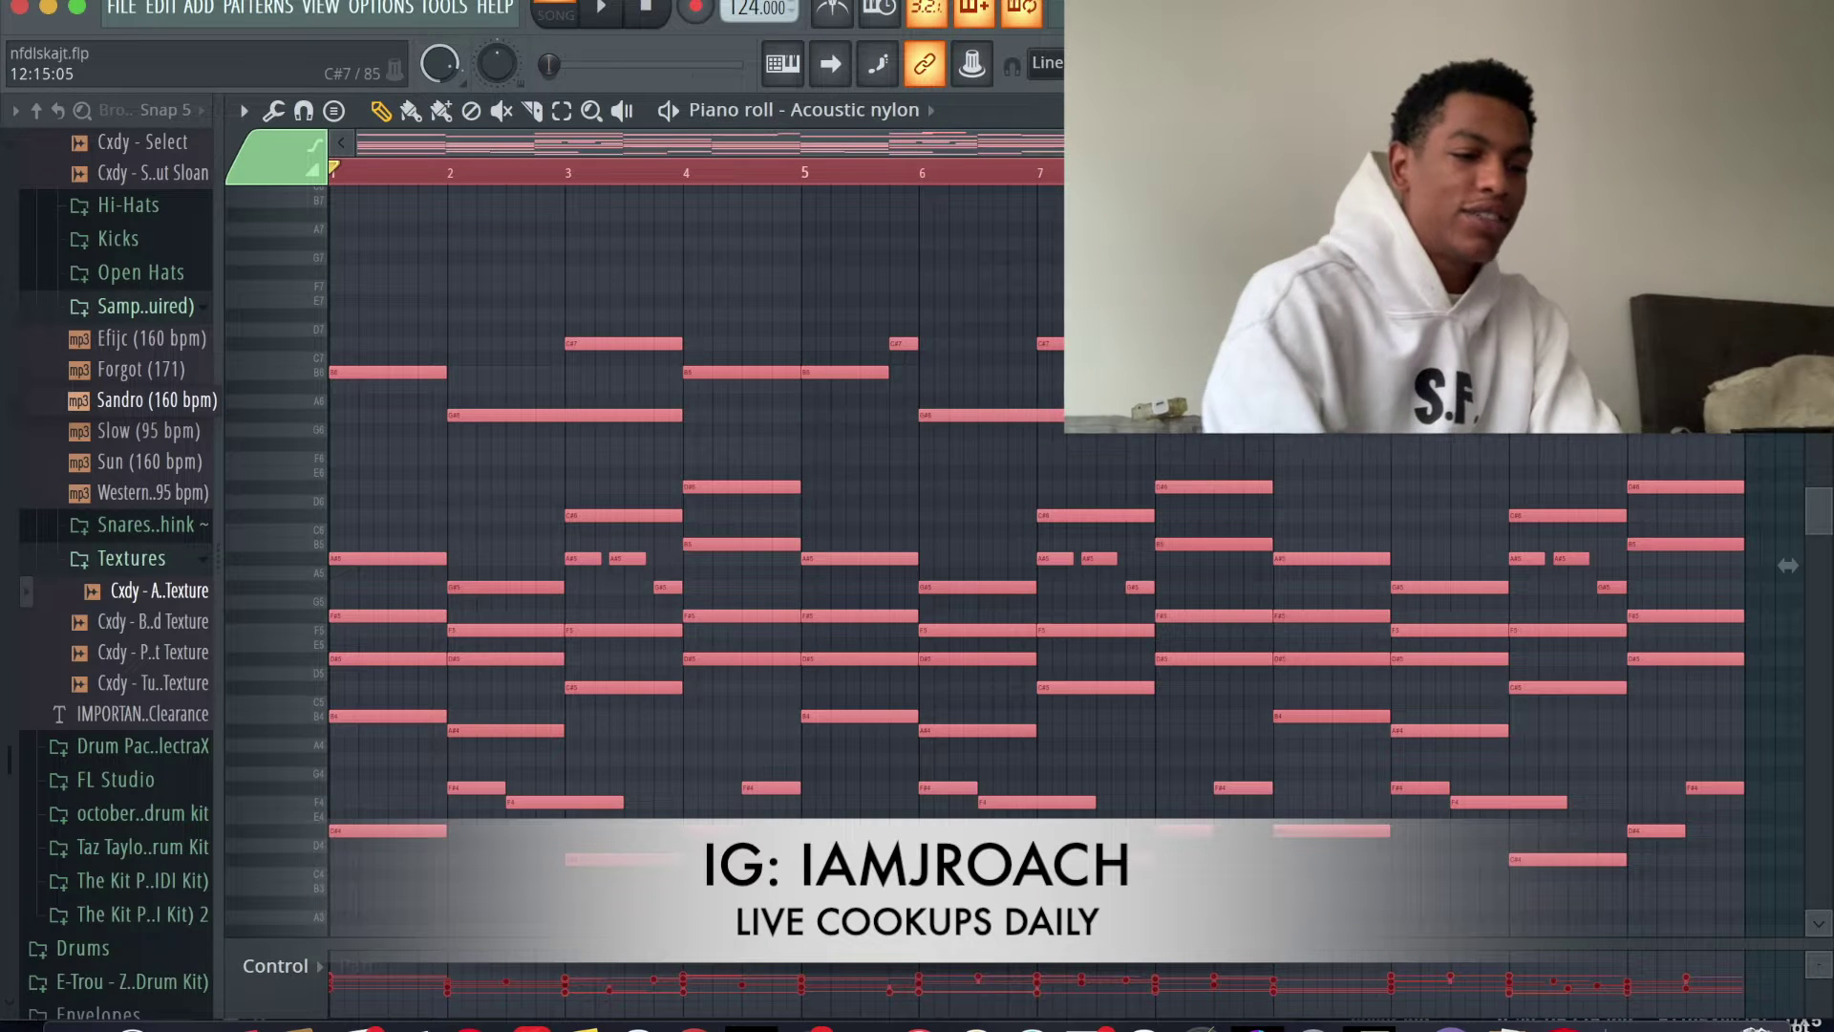
# Step: Strum all notes in alternate directions with an adjusted start time strength, and play back the result
pyautogui.hotkey('alt', 's')
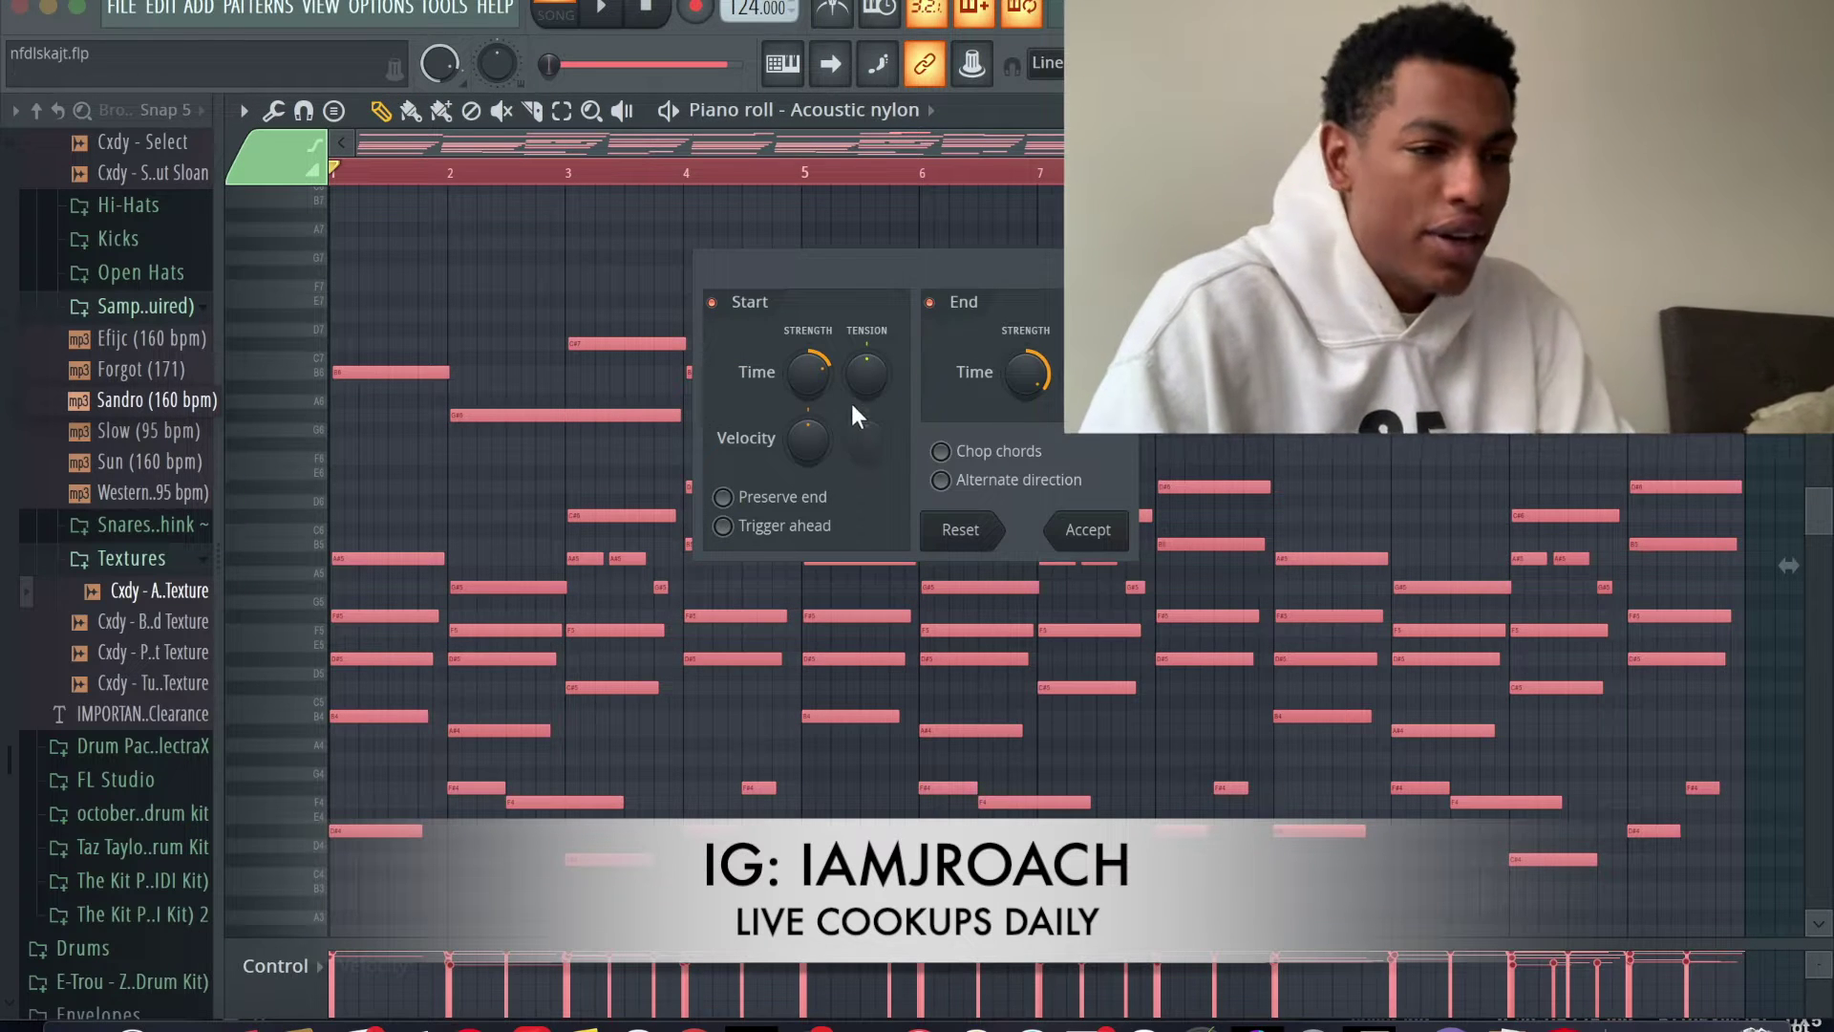
pyautogui.click(1018, 483)
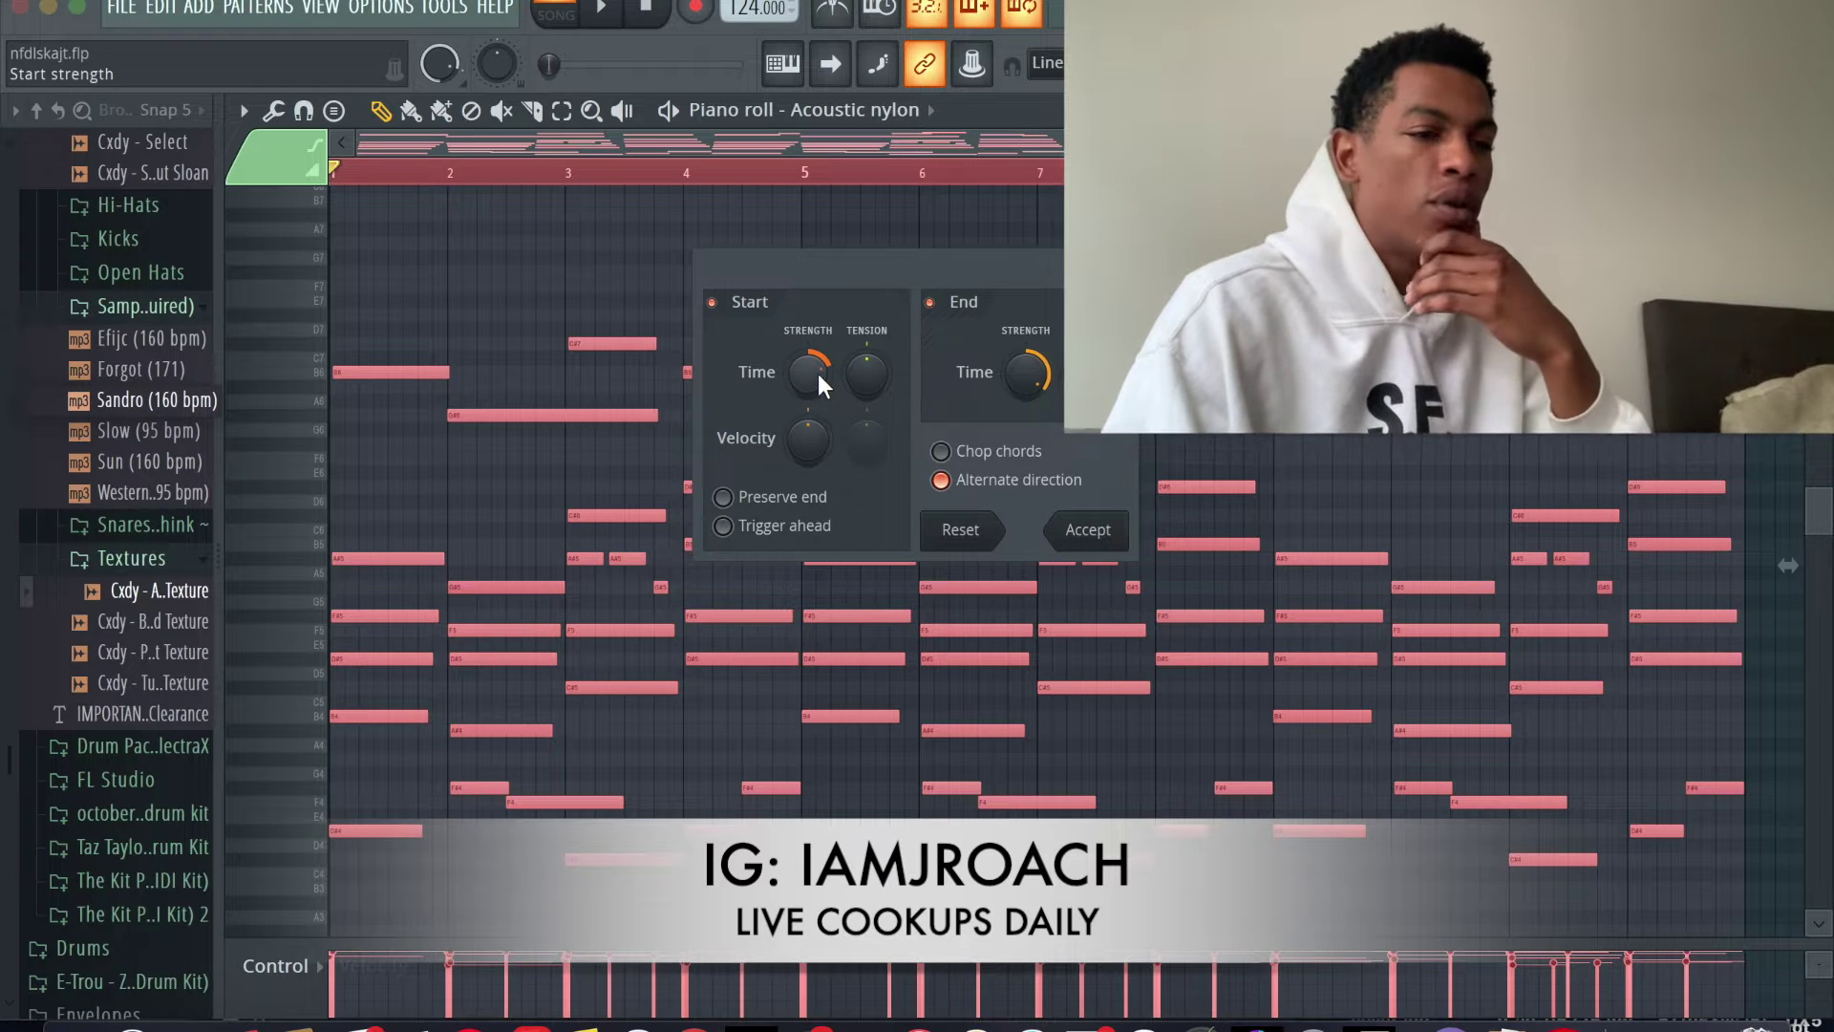
pyautogui.moveTo(819, 375); pyautogui.dragTo(819, 384)
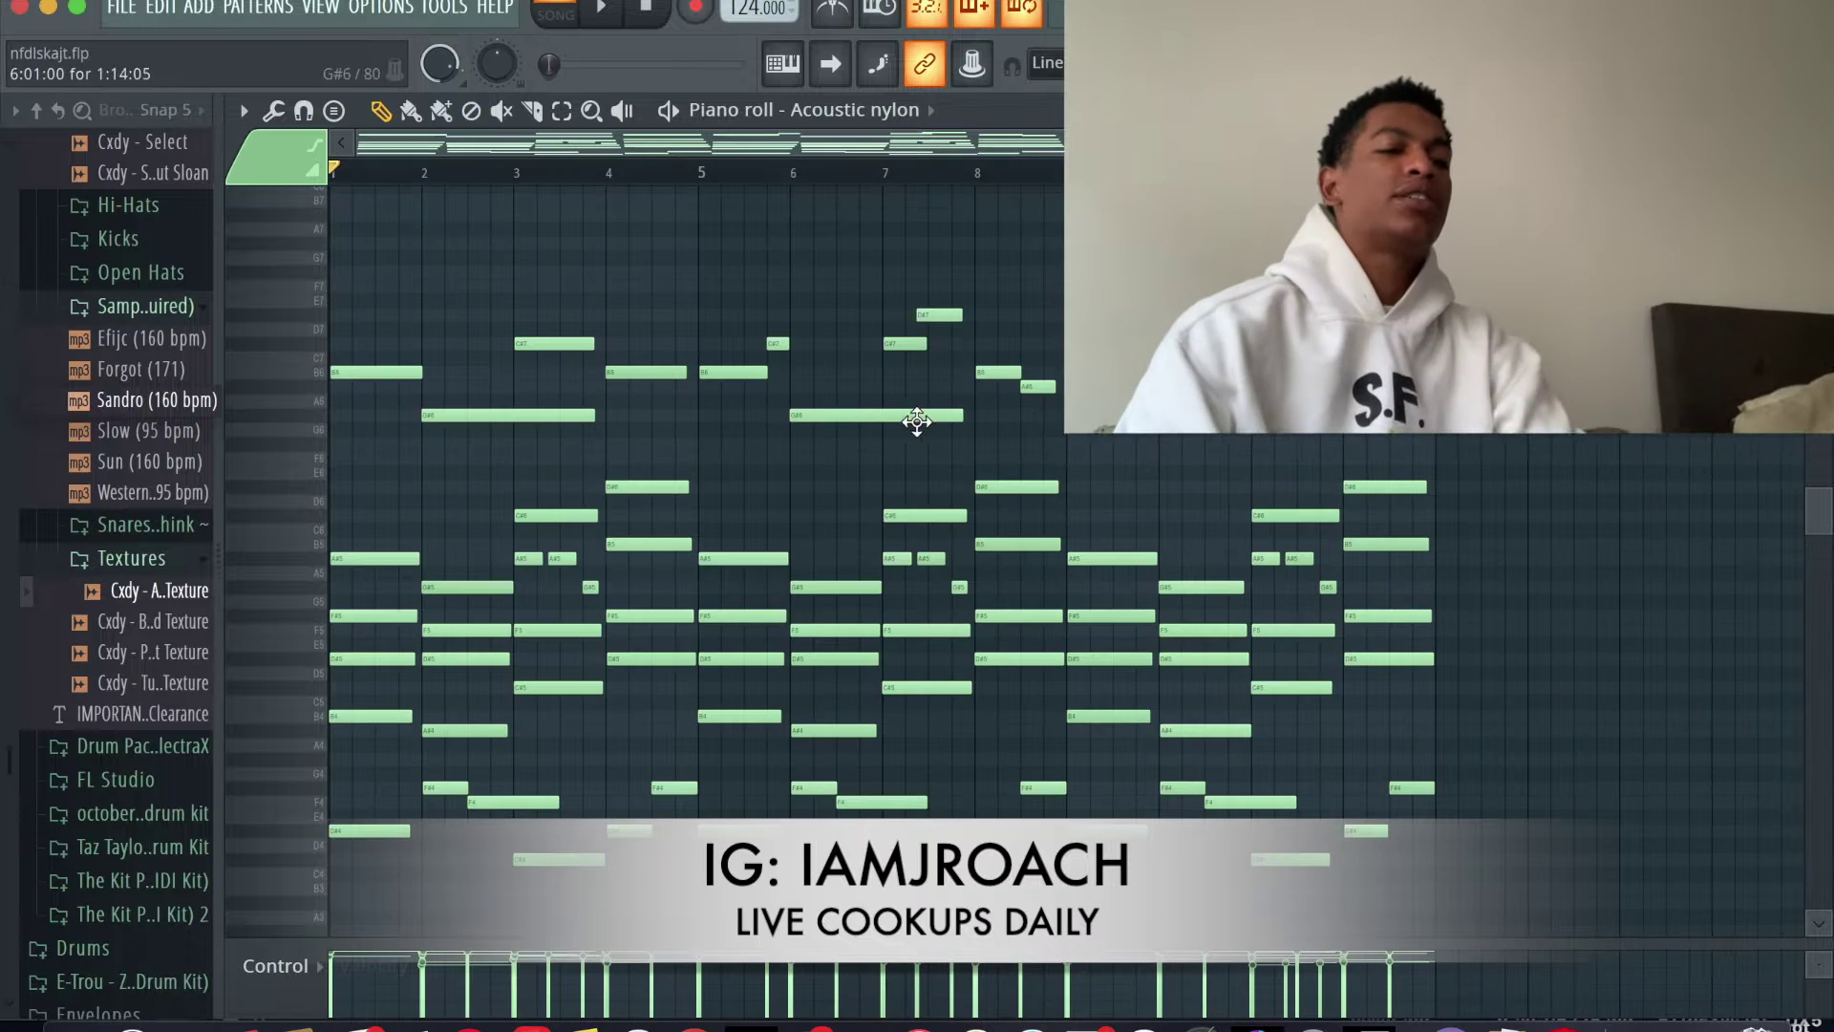
pyautogui.press('space')
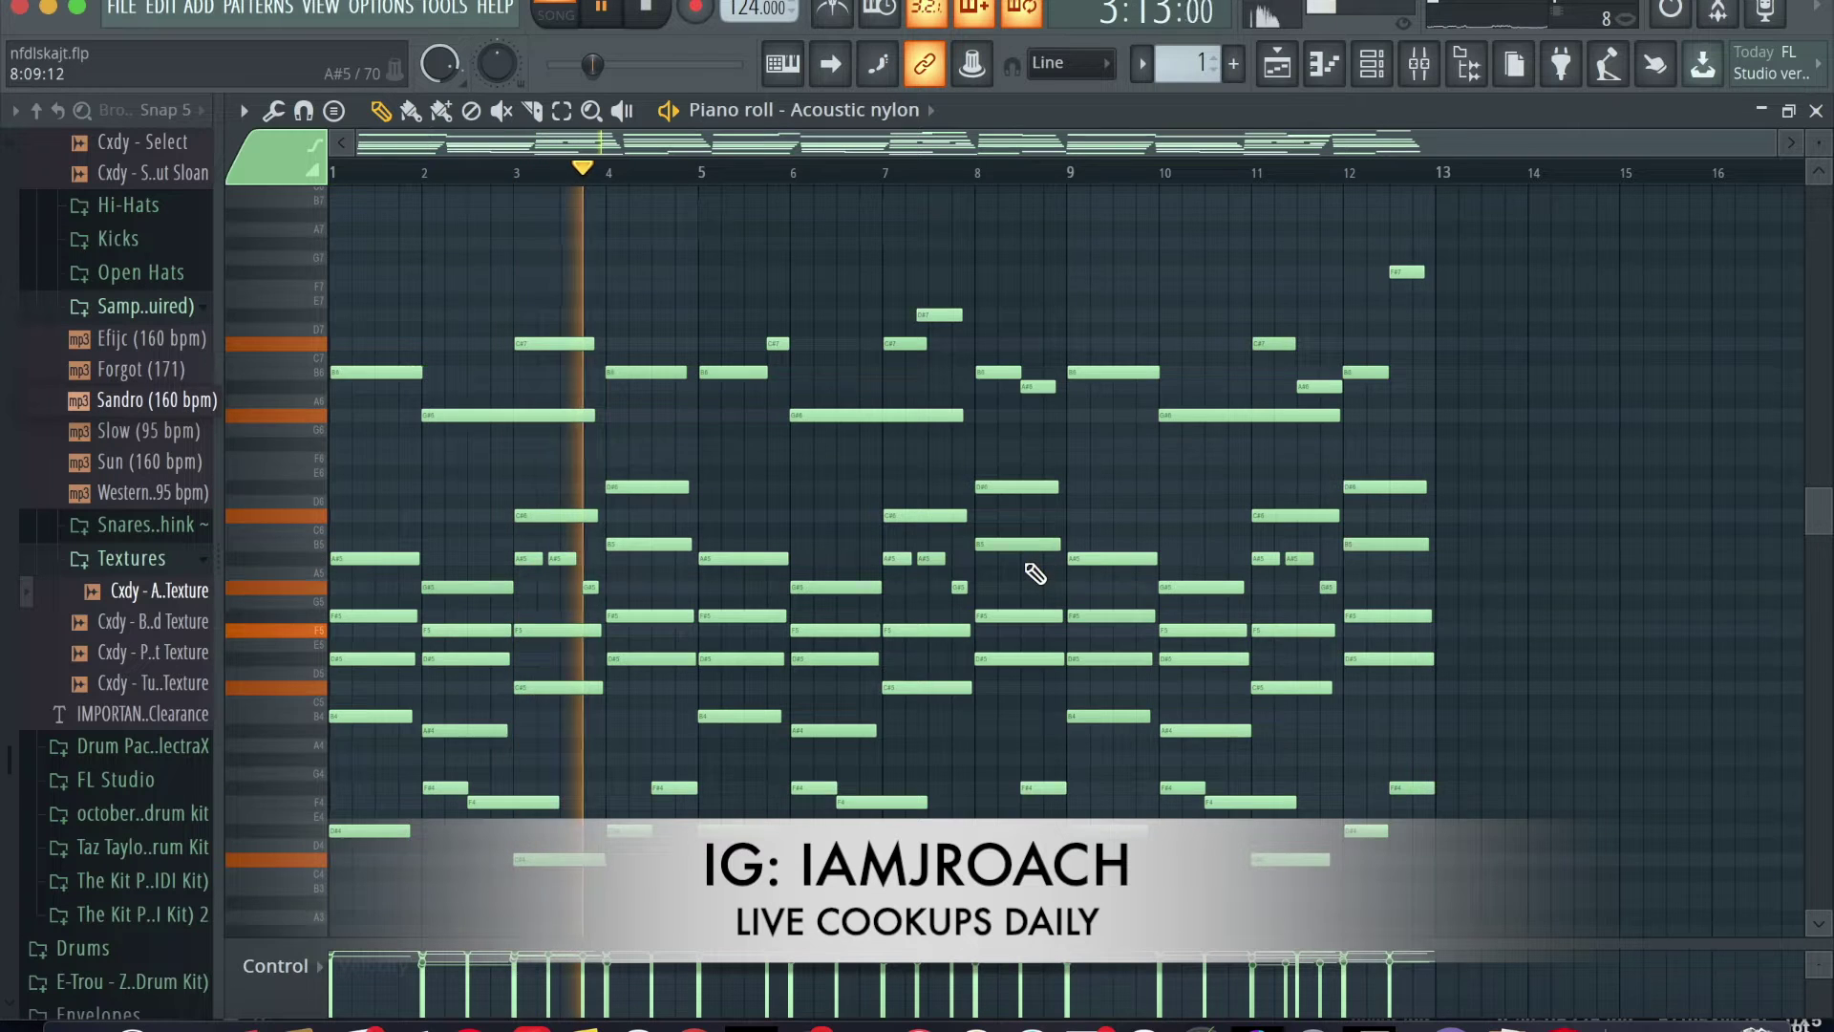
pyautogui.scroll(-1, 1035, 573)
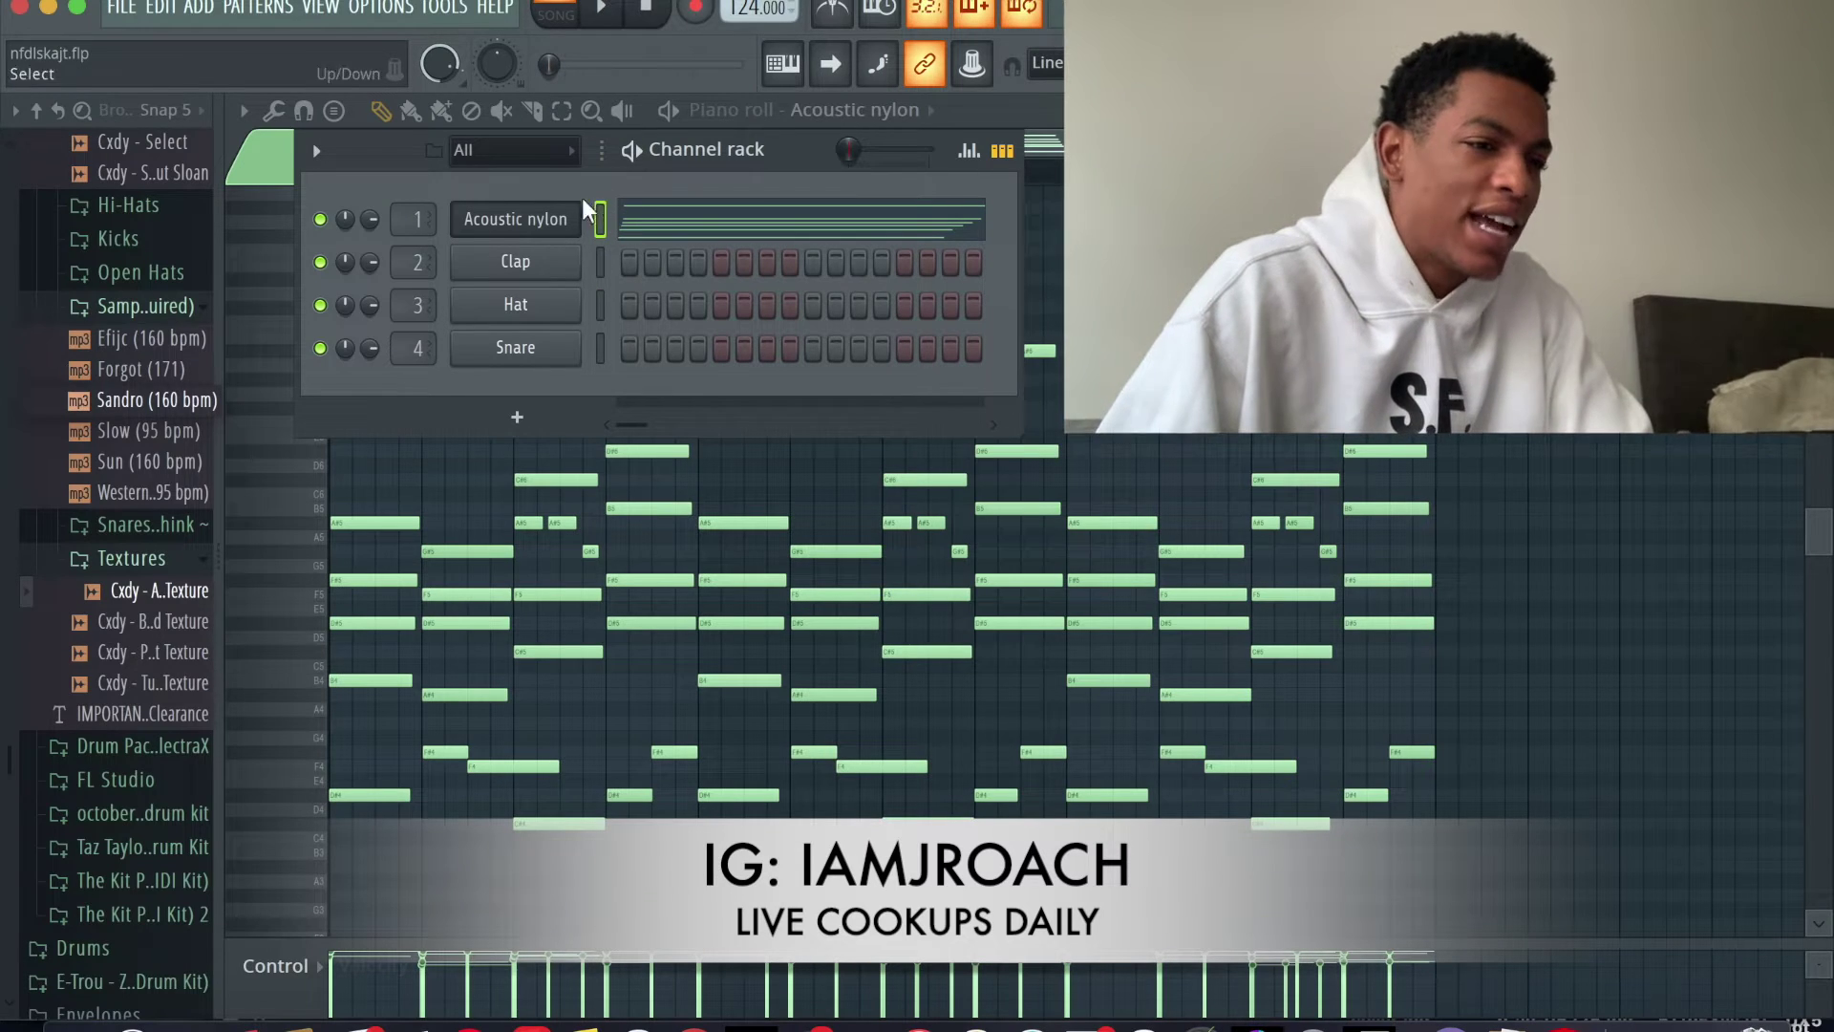
# Step: Route the Acoustic nylon channel to mixer insert 1
pyautogui.press('F6')
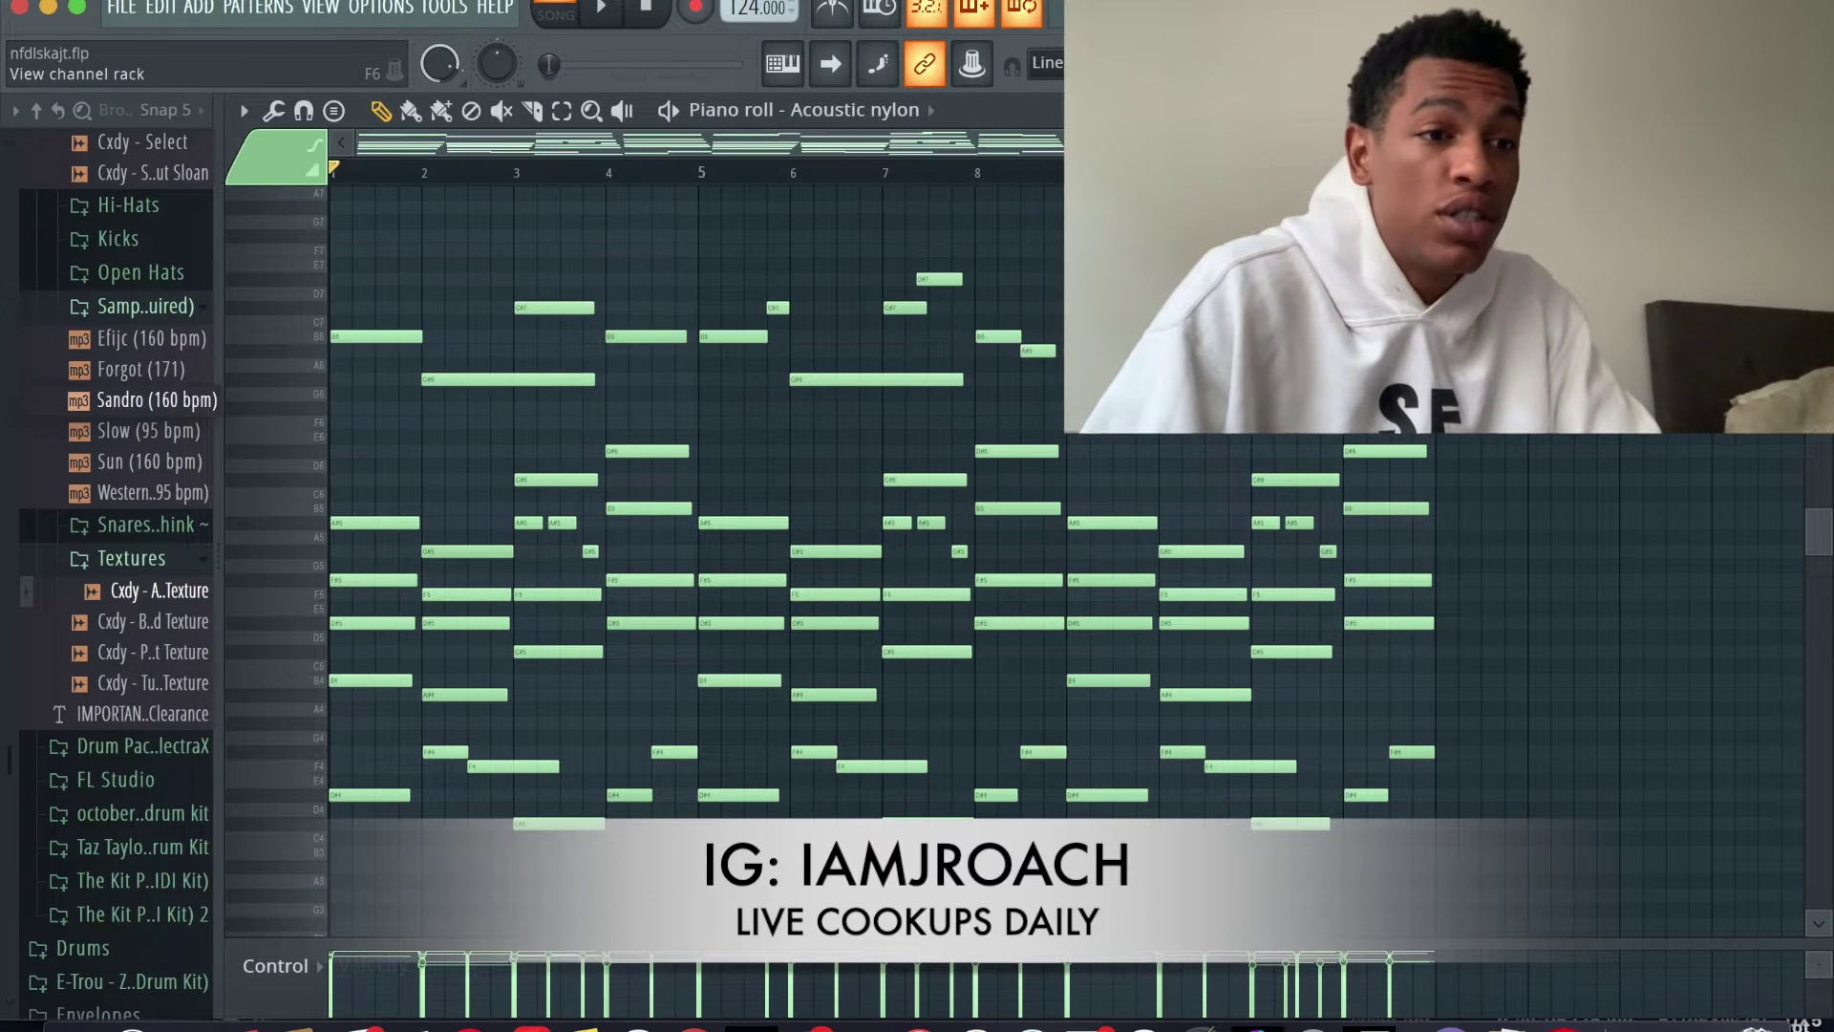
pyautogui.press('F9')
pyautogui.click(407, 244)
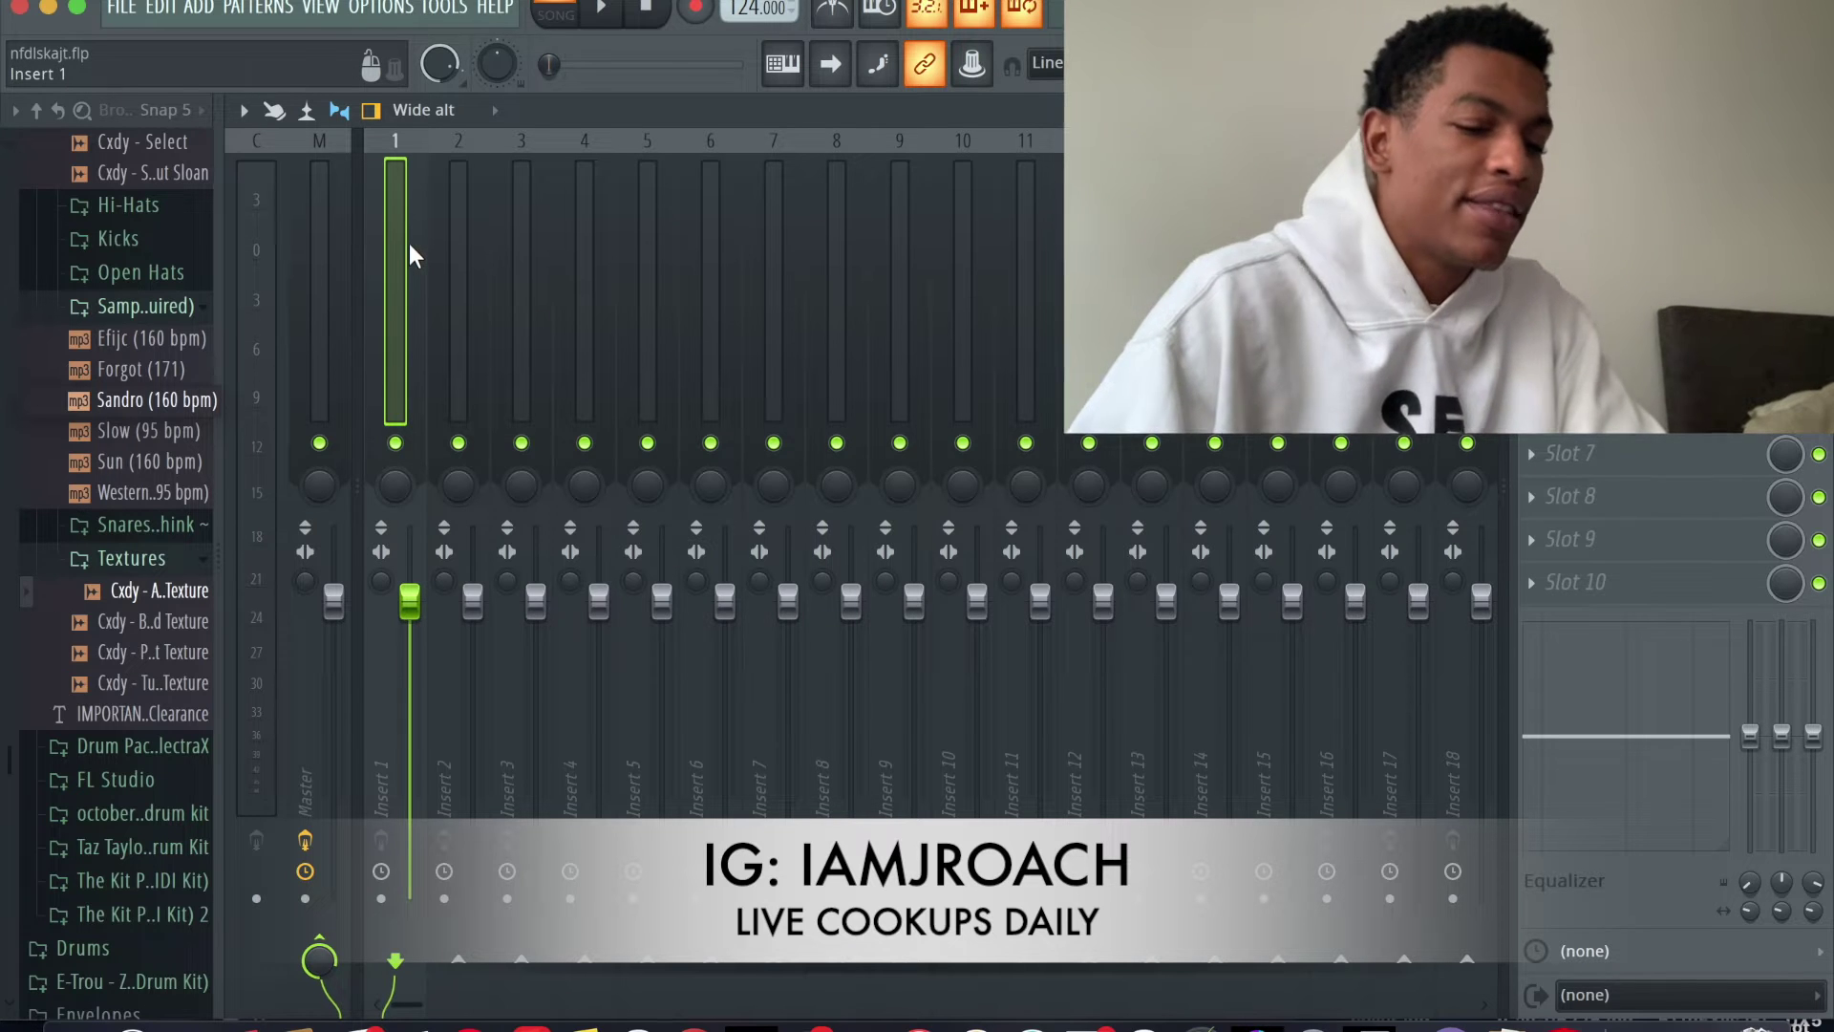
pyautogui.hotkey('ctrl', 'l')
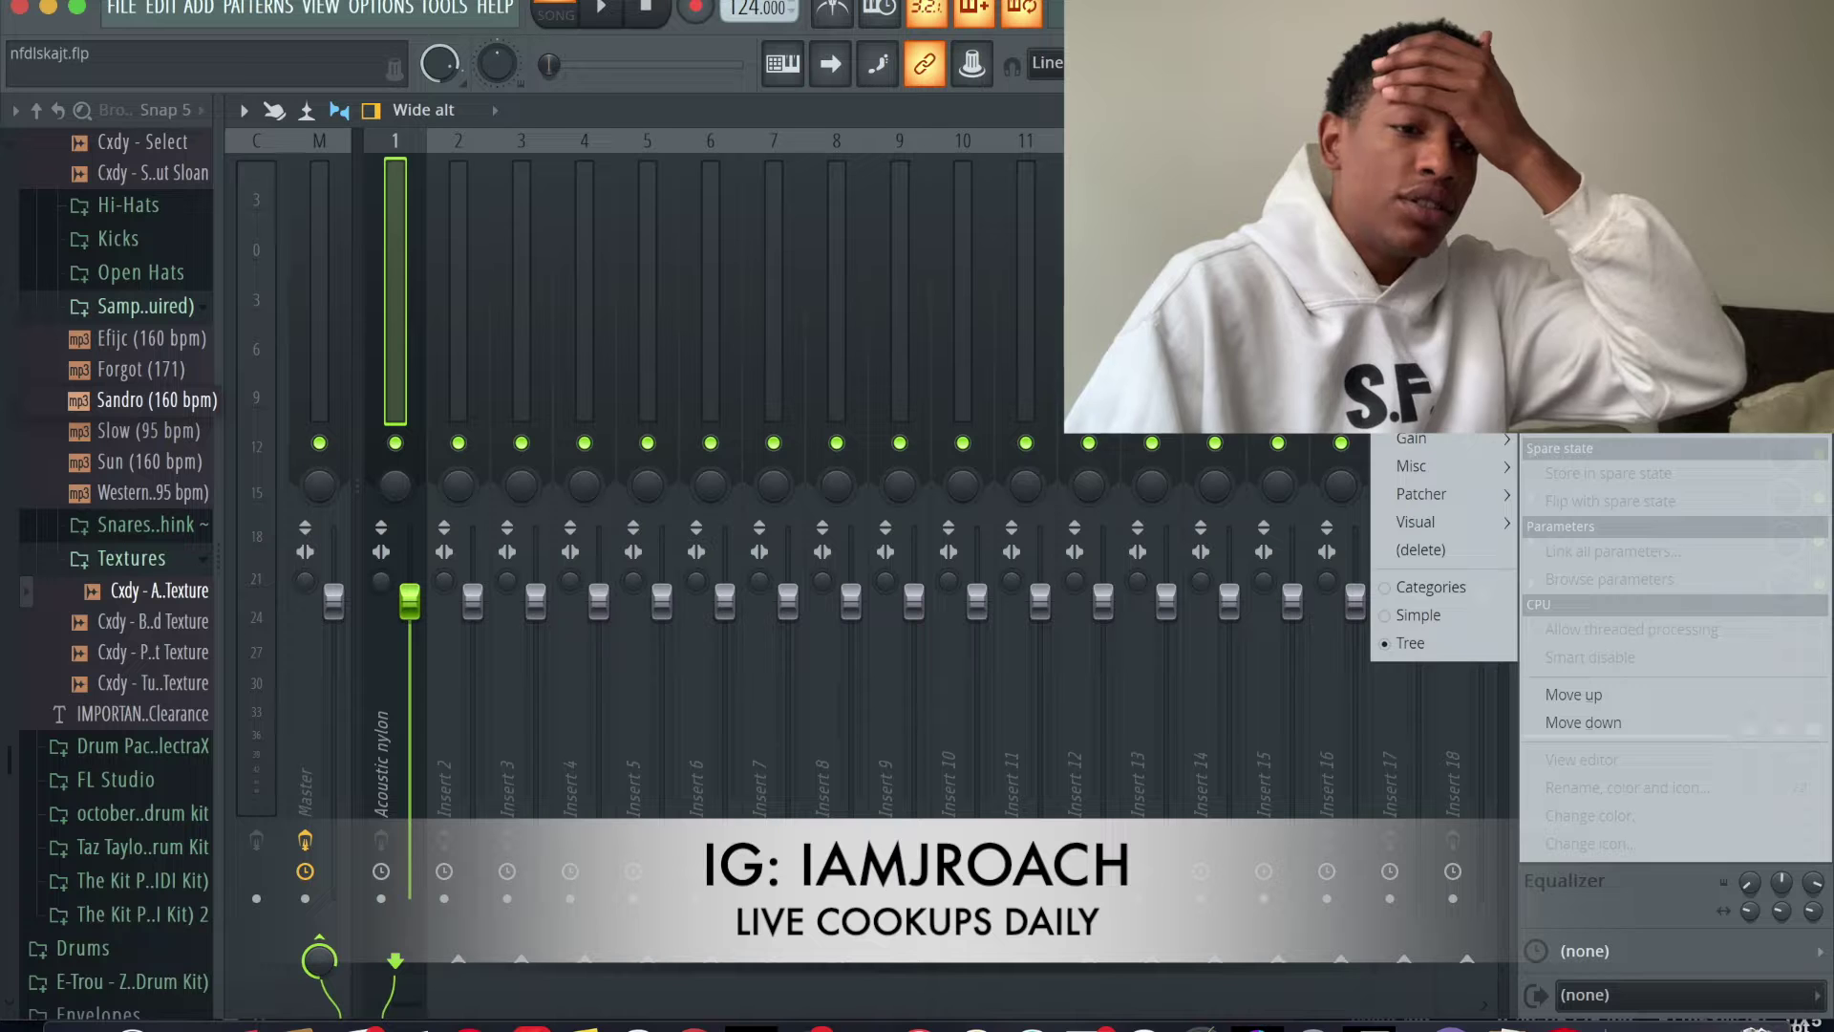
# Step: Add Fruity Reeverb 2 to the Acoustic nylon mixer track, reshape its room wider and lower the dry level
pyautogui.click(1299, 410)
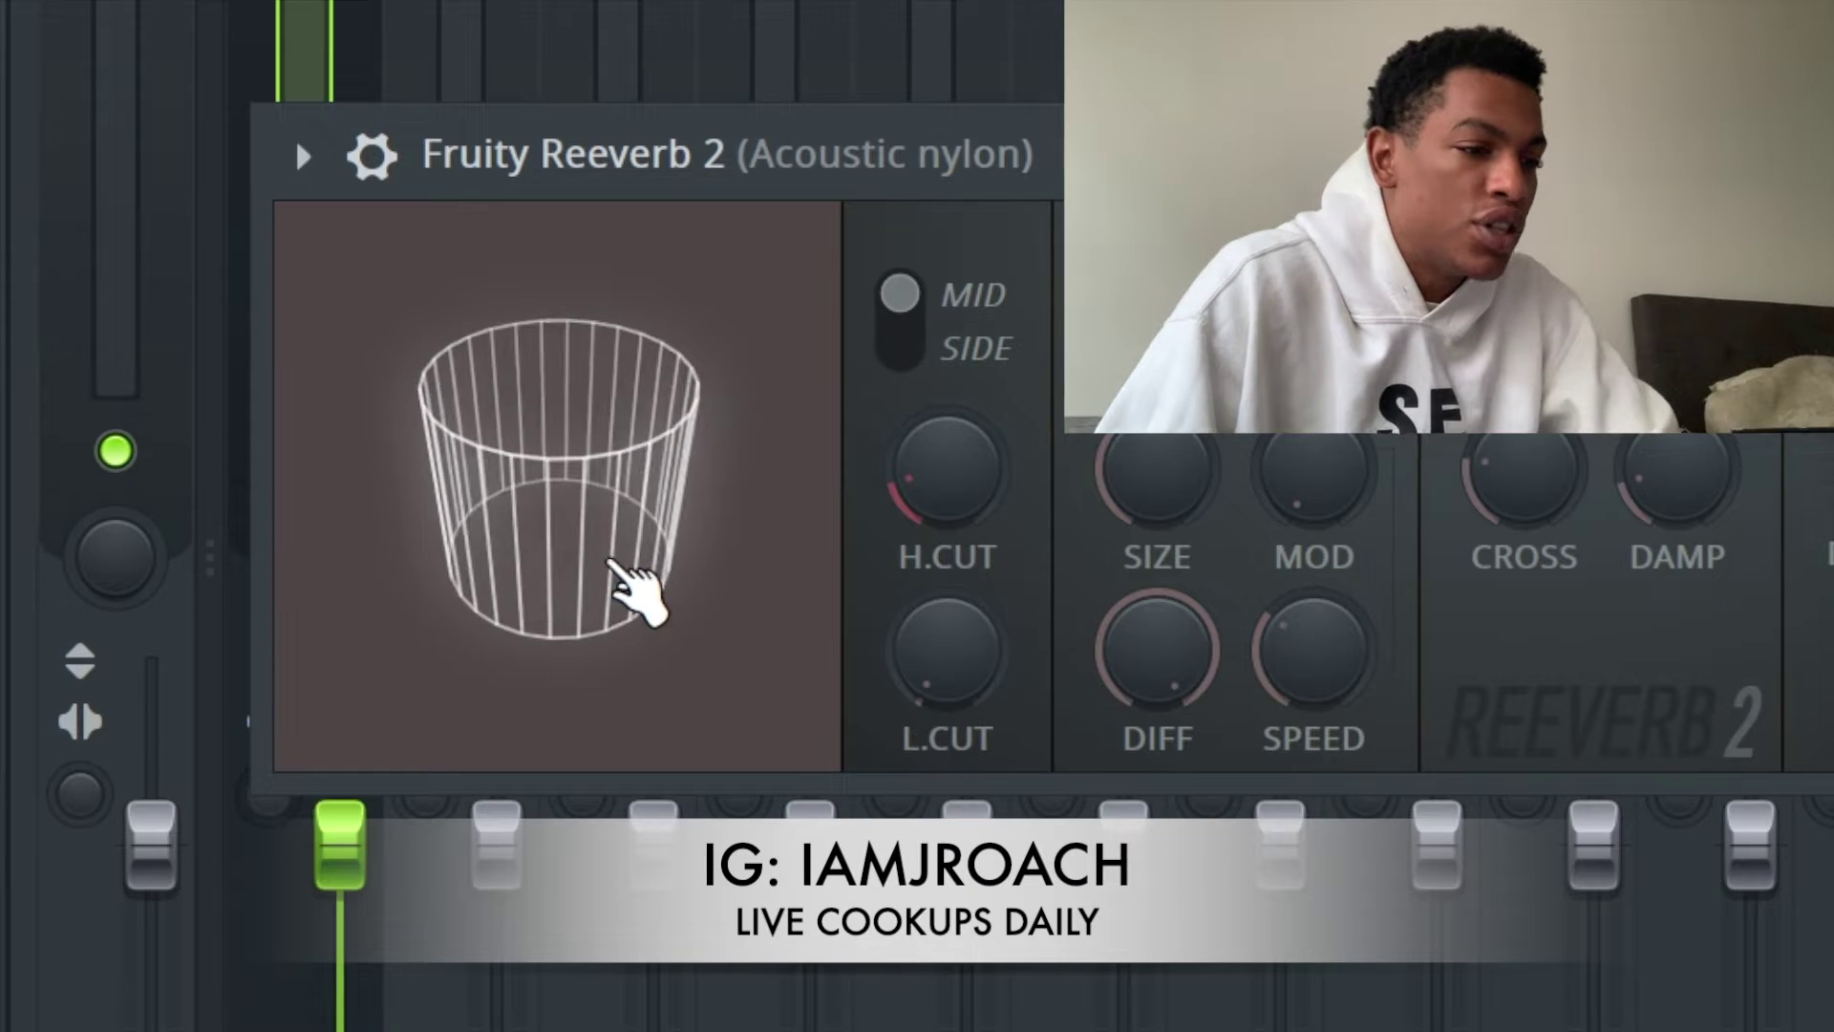
pyautogui.moveTo(520, 488); pyautogui.dragTo(571, 488)
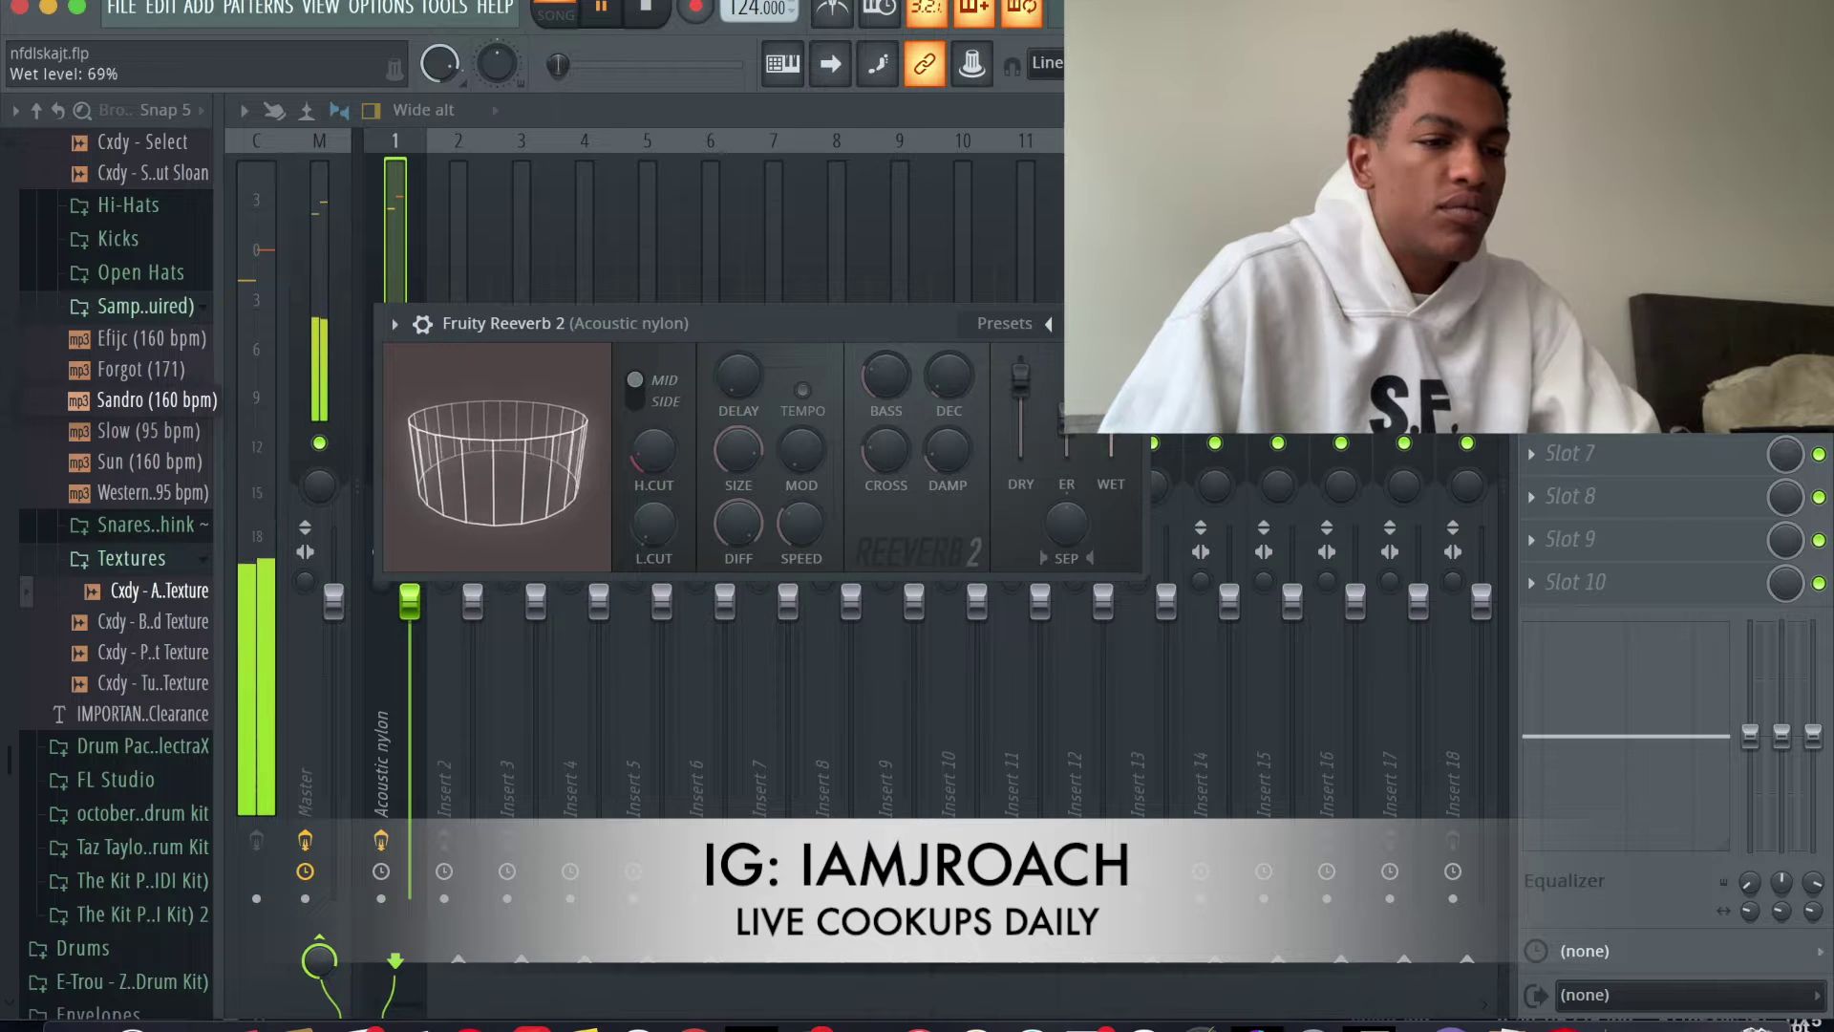
pyautogui.moveTo(1021, 379)
pyautogui.mouseDown()
pyautogui.moveTo(1111, 401)
pyautogui.moveTo(1020, 392)
pyautogui.mouseUp()
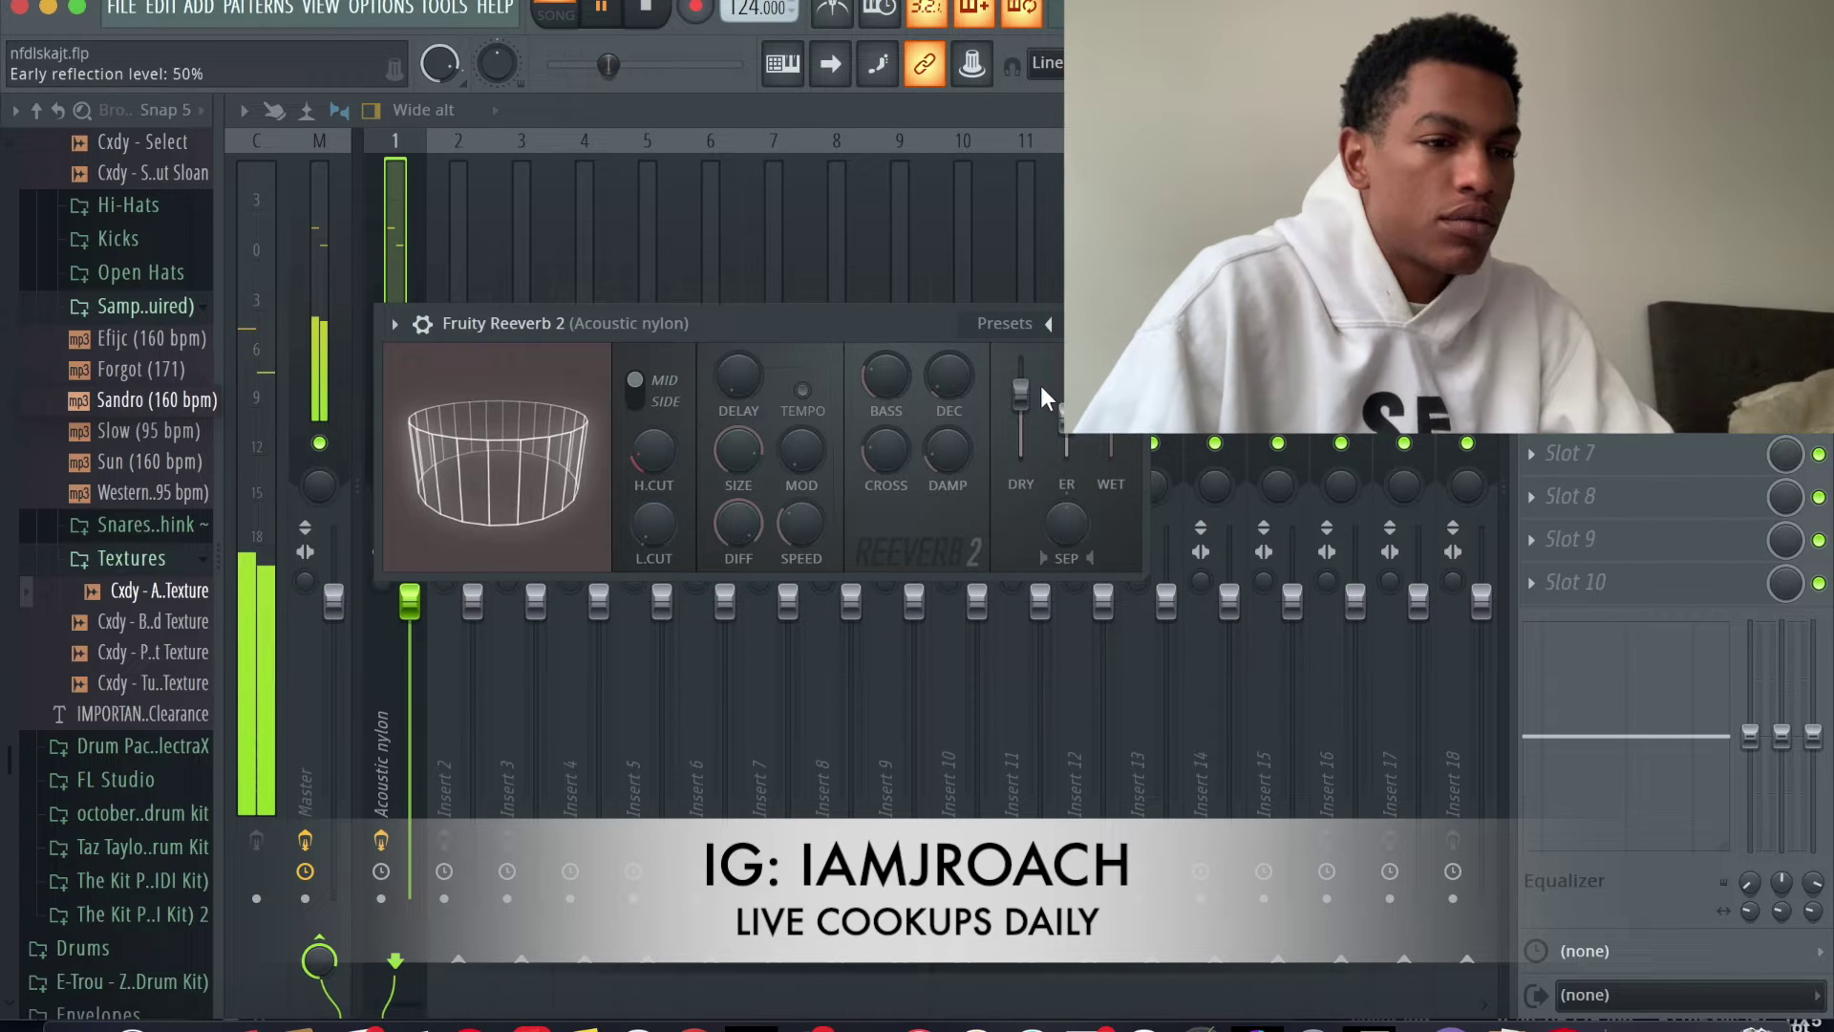
pyautogui.click(1130, 323)
# Step: Add Fruity delay 2 in the second effect slot with ping-pong feedback and the input panned to the left channel
pyautogui.click(1531, 238)
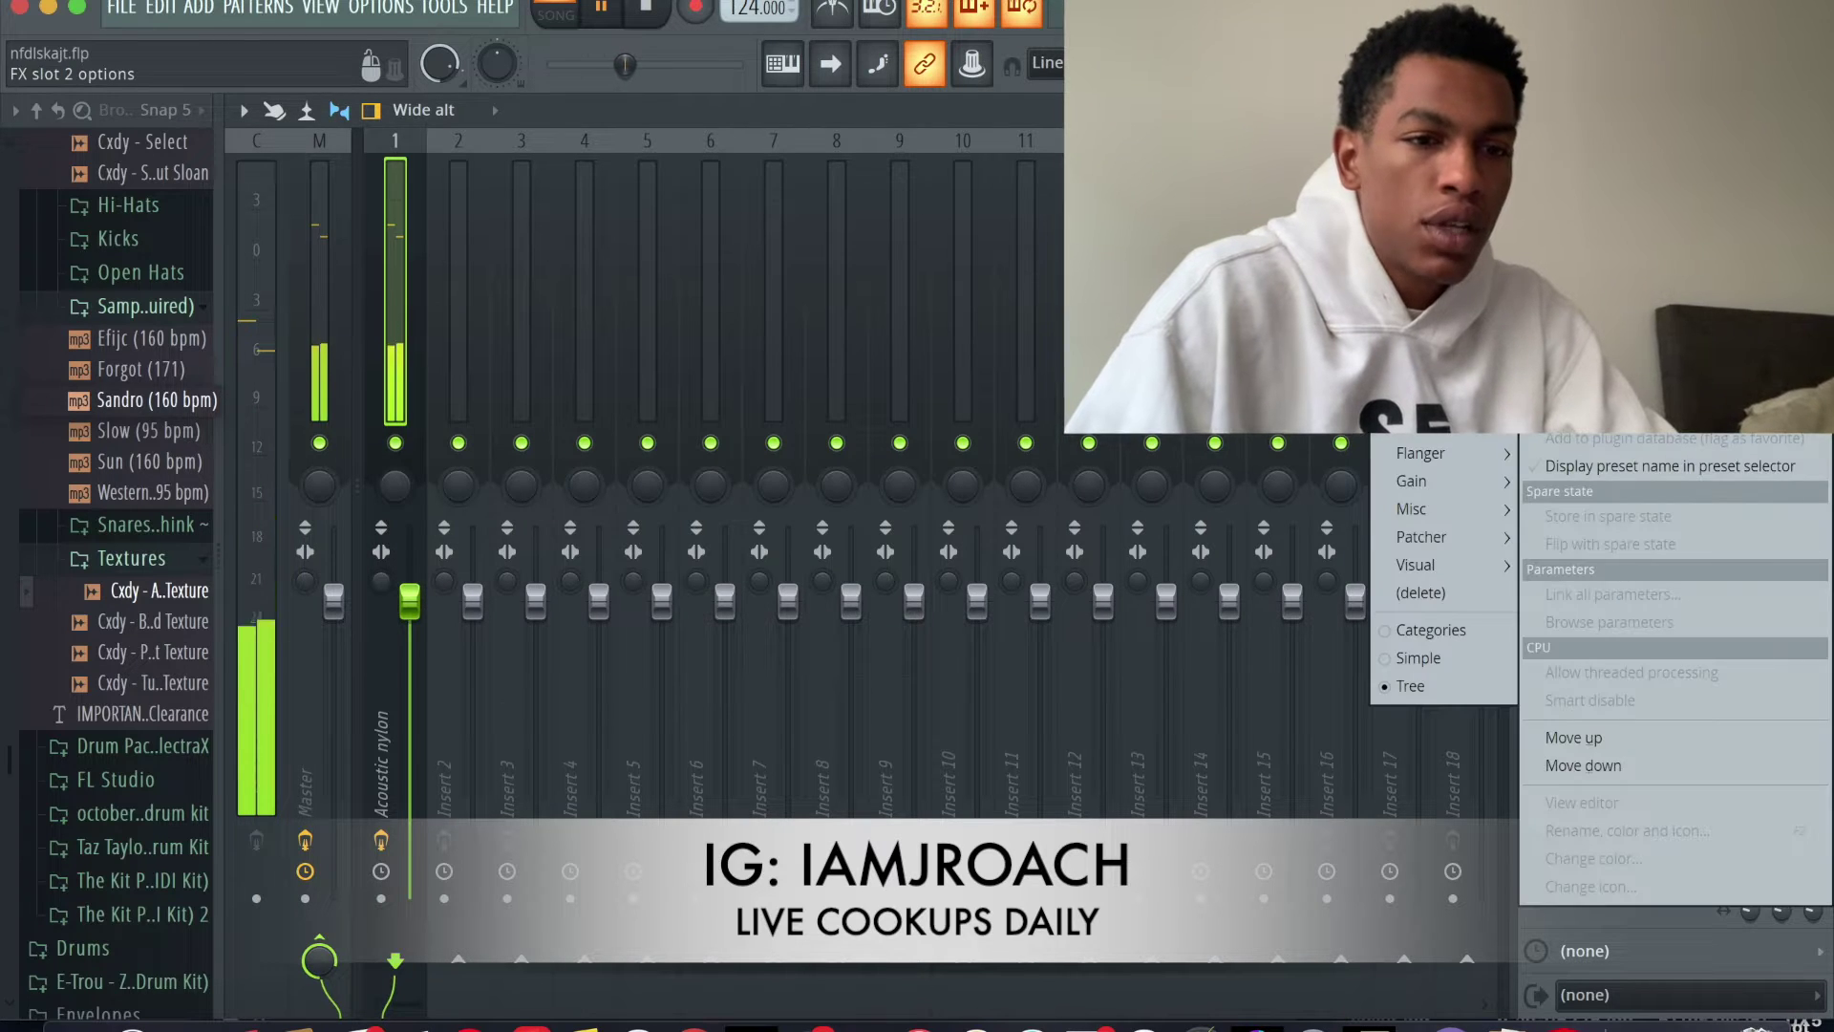
pyautogui.moveTo(1432, 314)
pyautogui.click(1285, 340)
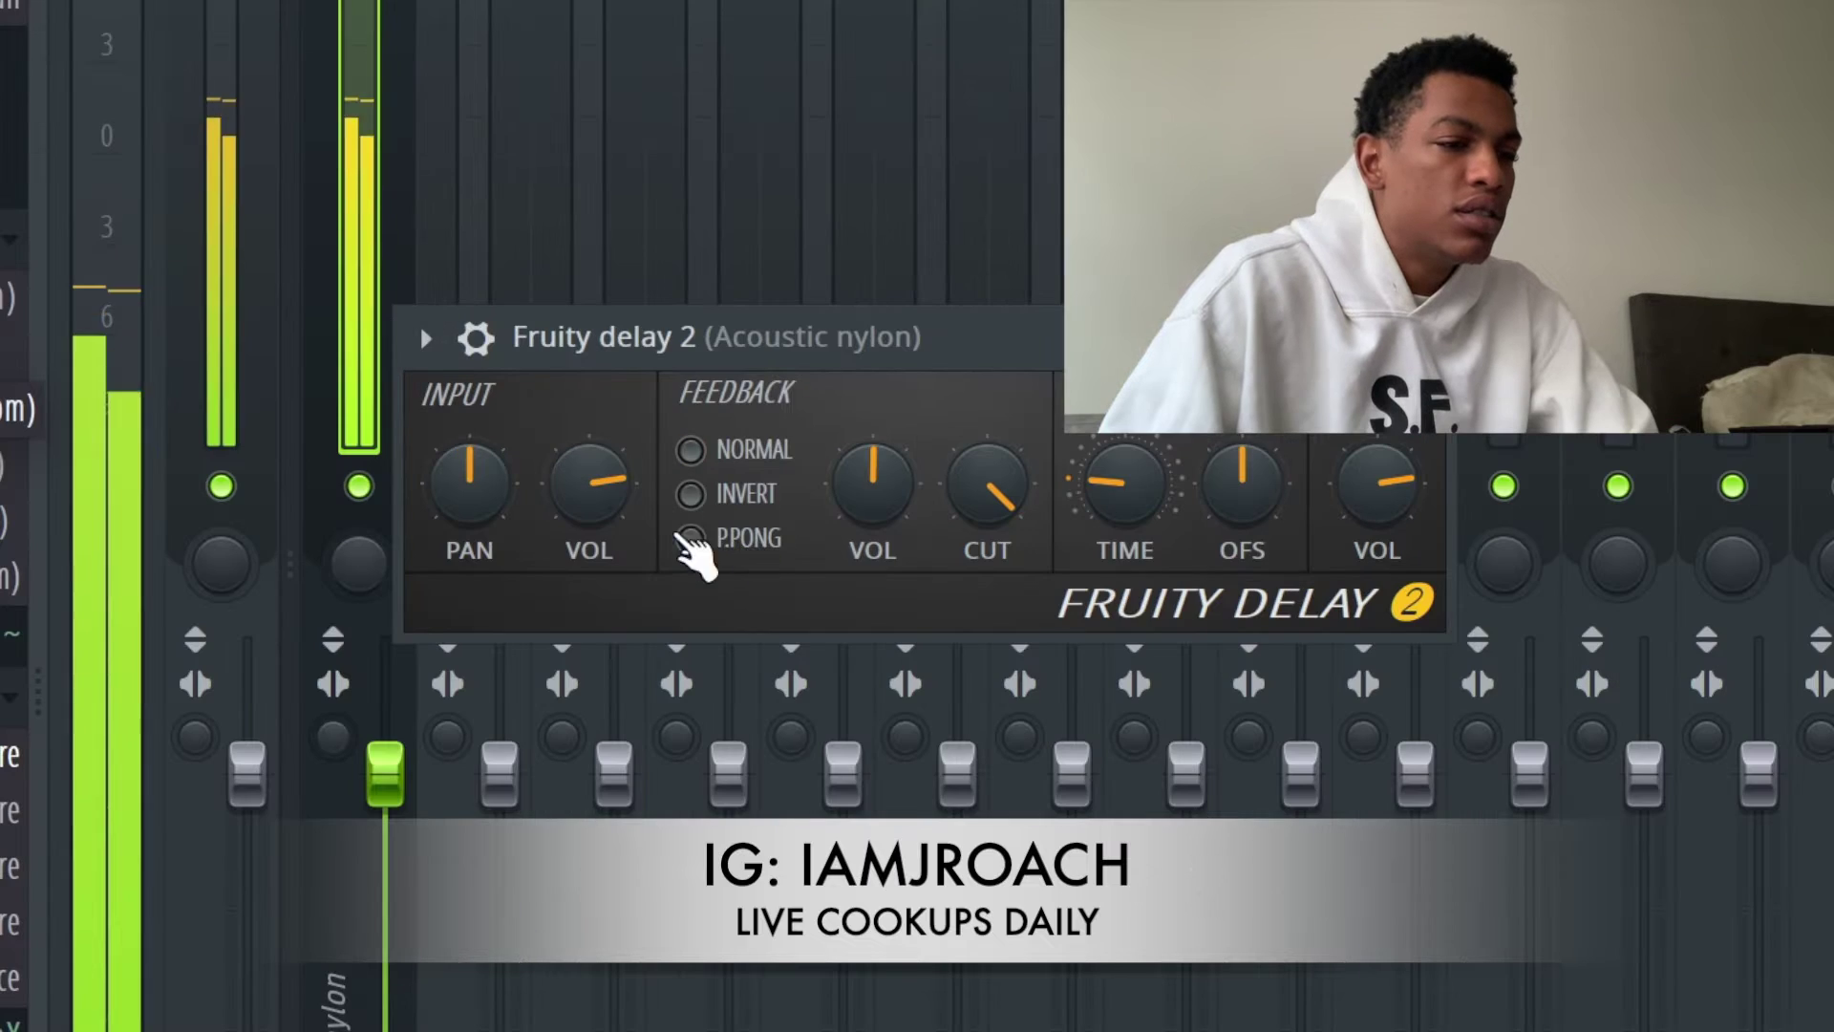
pyautogui.click(580, 477)
pyautogui.moveTo(468, 451); pyautogui.dragTo(468, 466)
# Step: Set Fruity delay 2's delay time to one of its preset values and lower the feedback cutoff
pyautogui.rightClick(1132, 506)
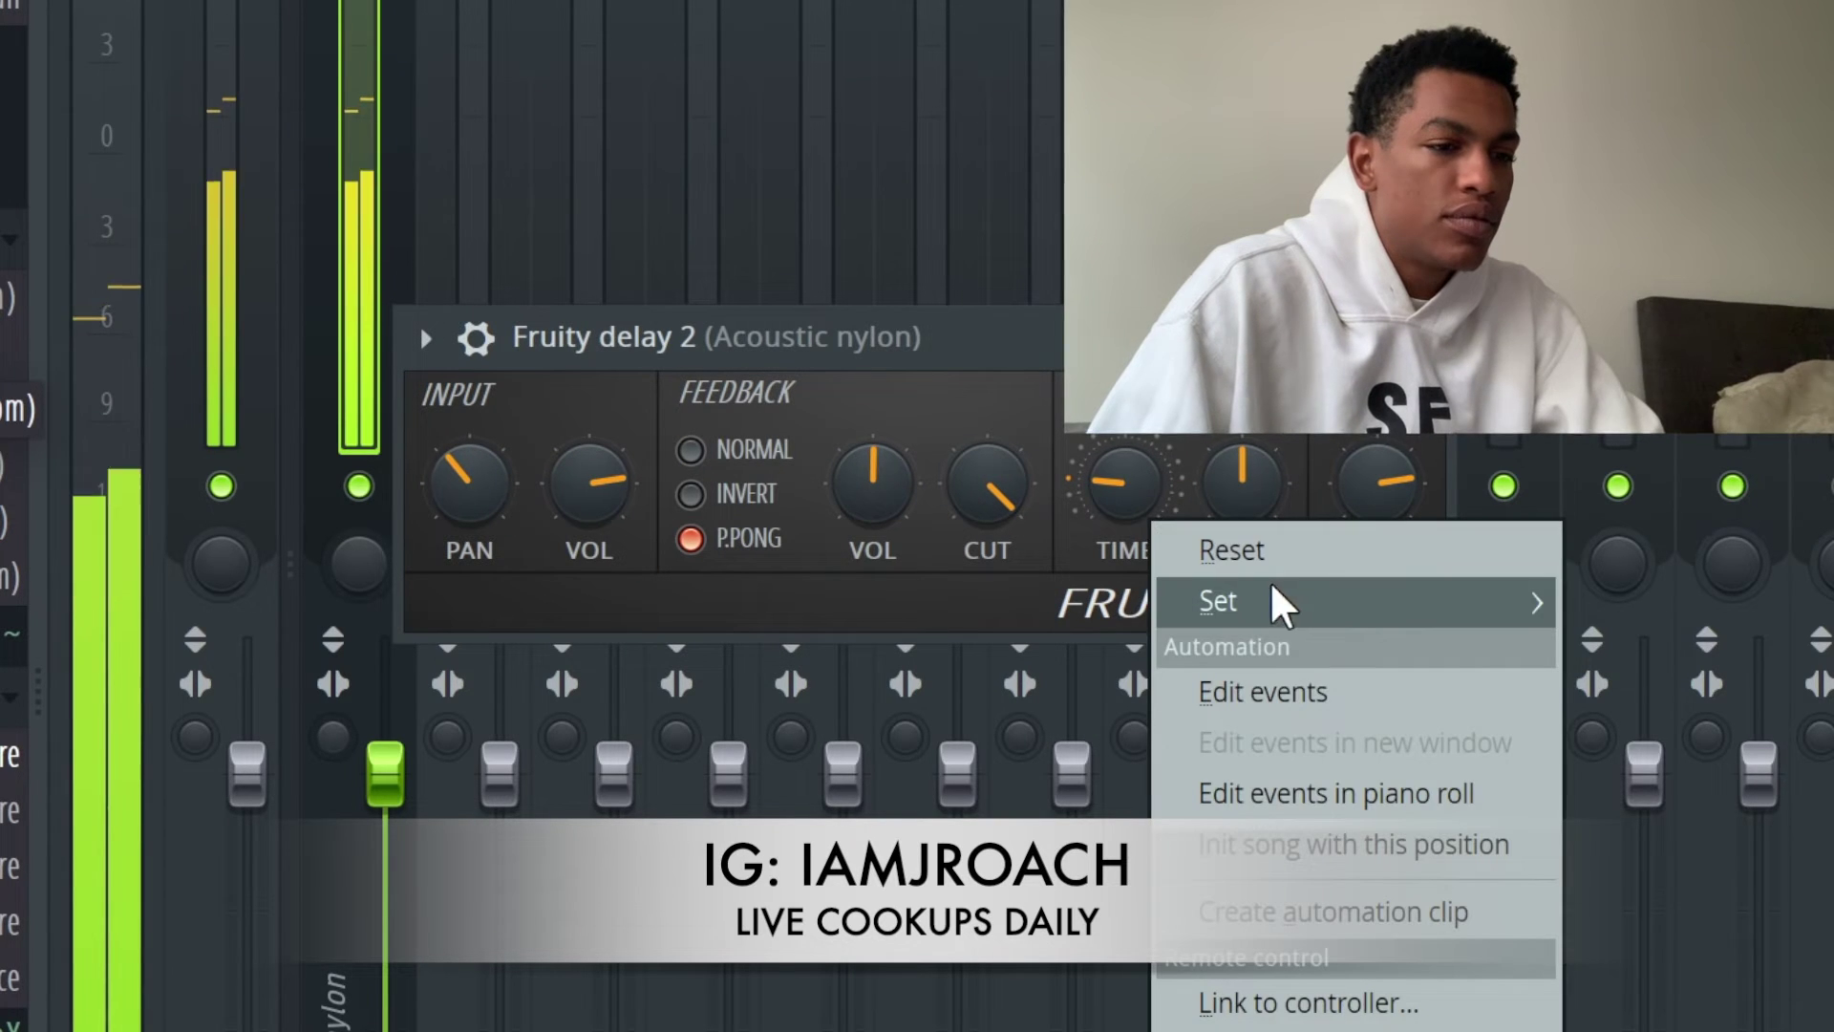
pyautogui.moveTo(1366, 621)
pyautogui.click(1180, 436)
pyautogui.moveTo(998, 485); pyautogui.dragTo(998, 585)
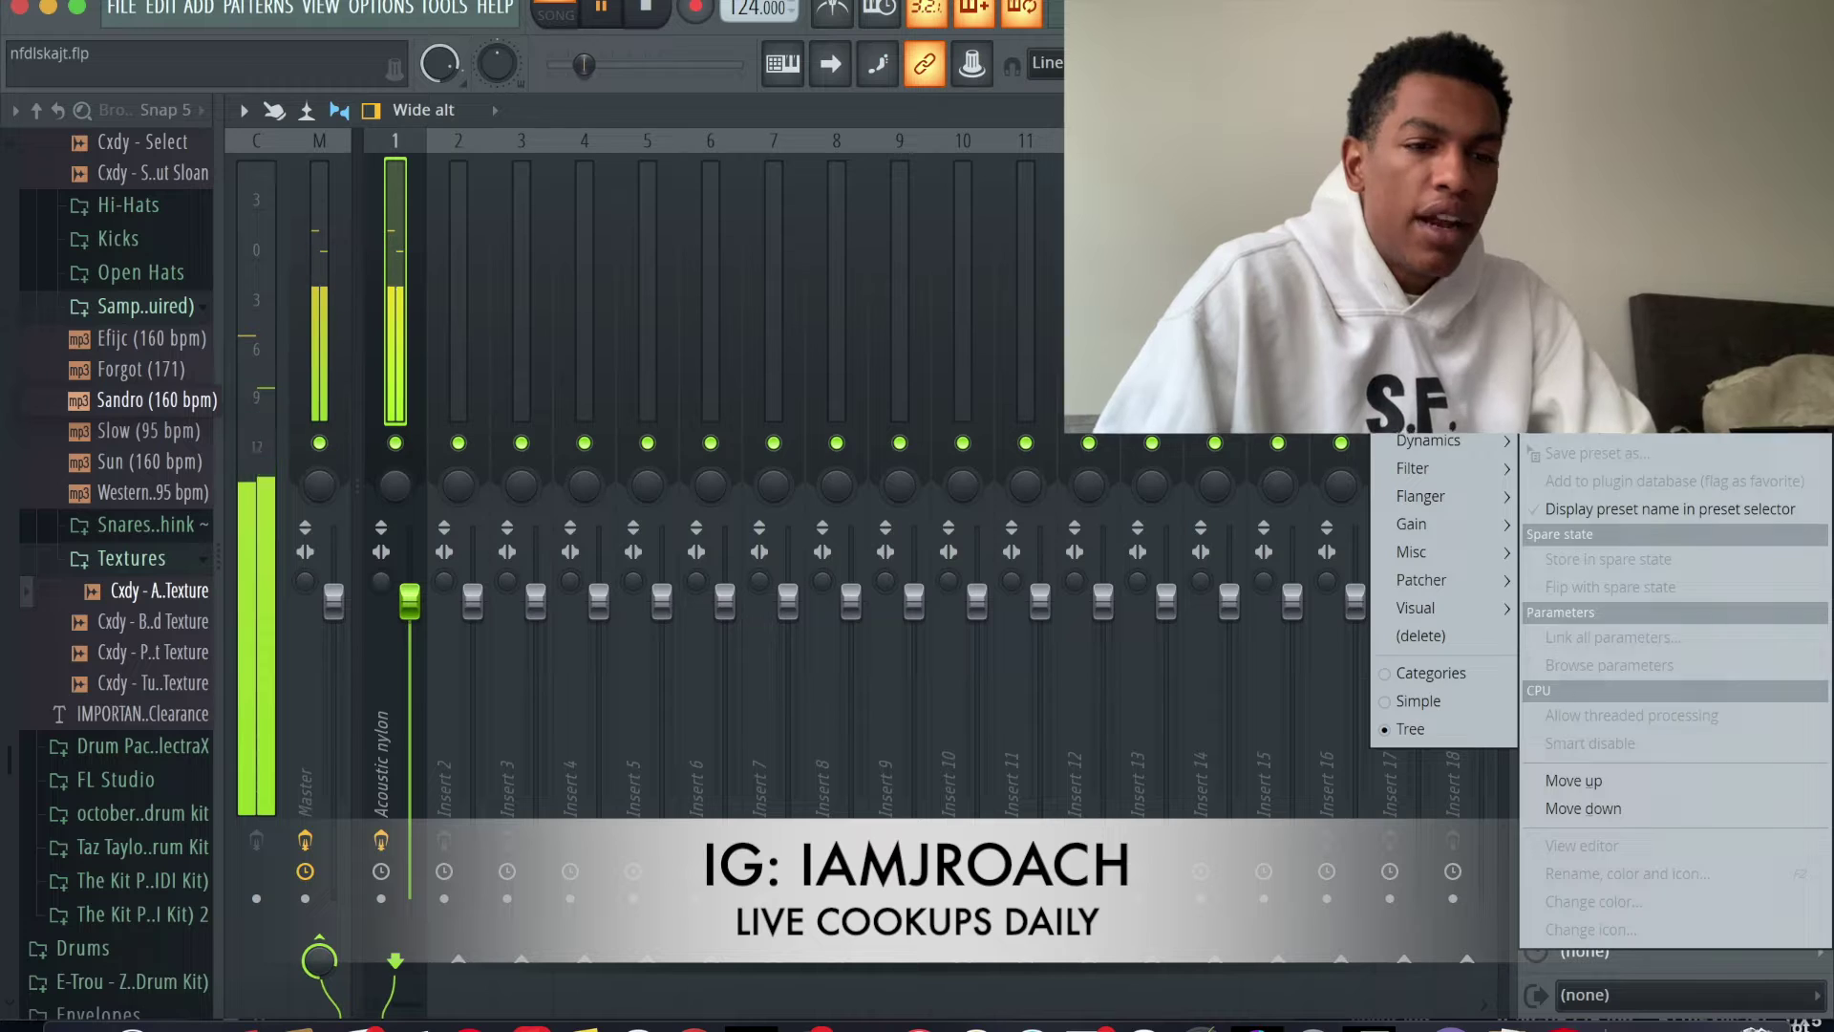
# Step: Add iZotope Vinyl to the Acoustic nylon mixer track and audition its scratch level between maximum and minimum
pyautogui.click(1433, 441)
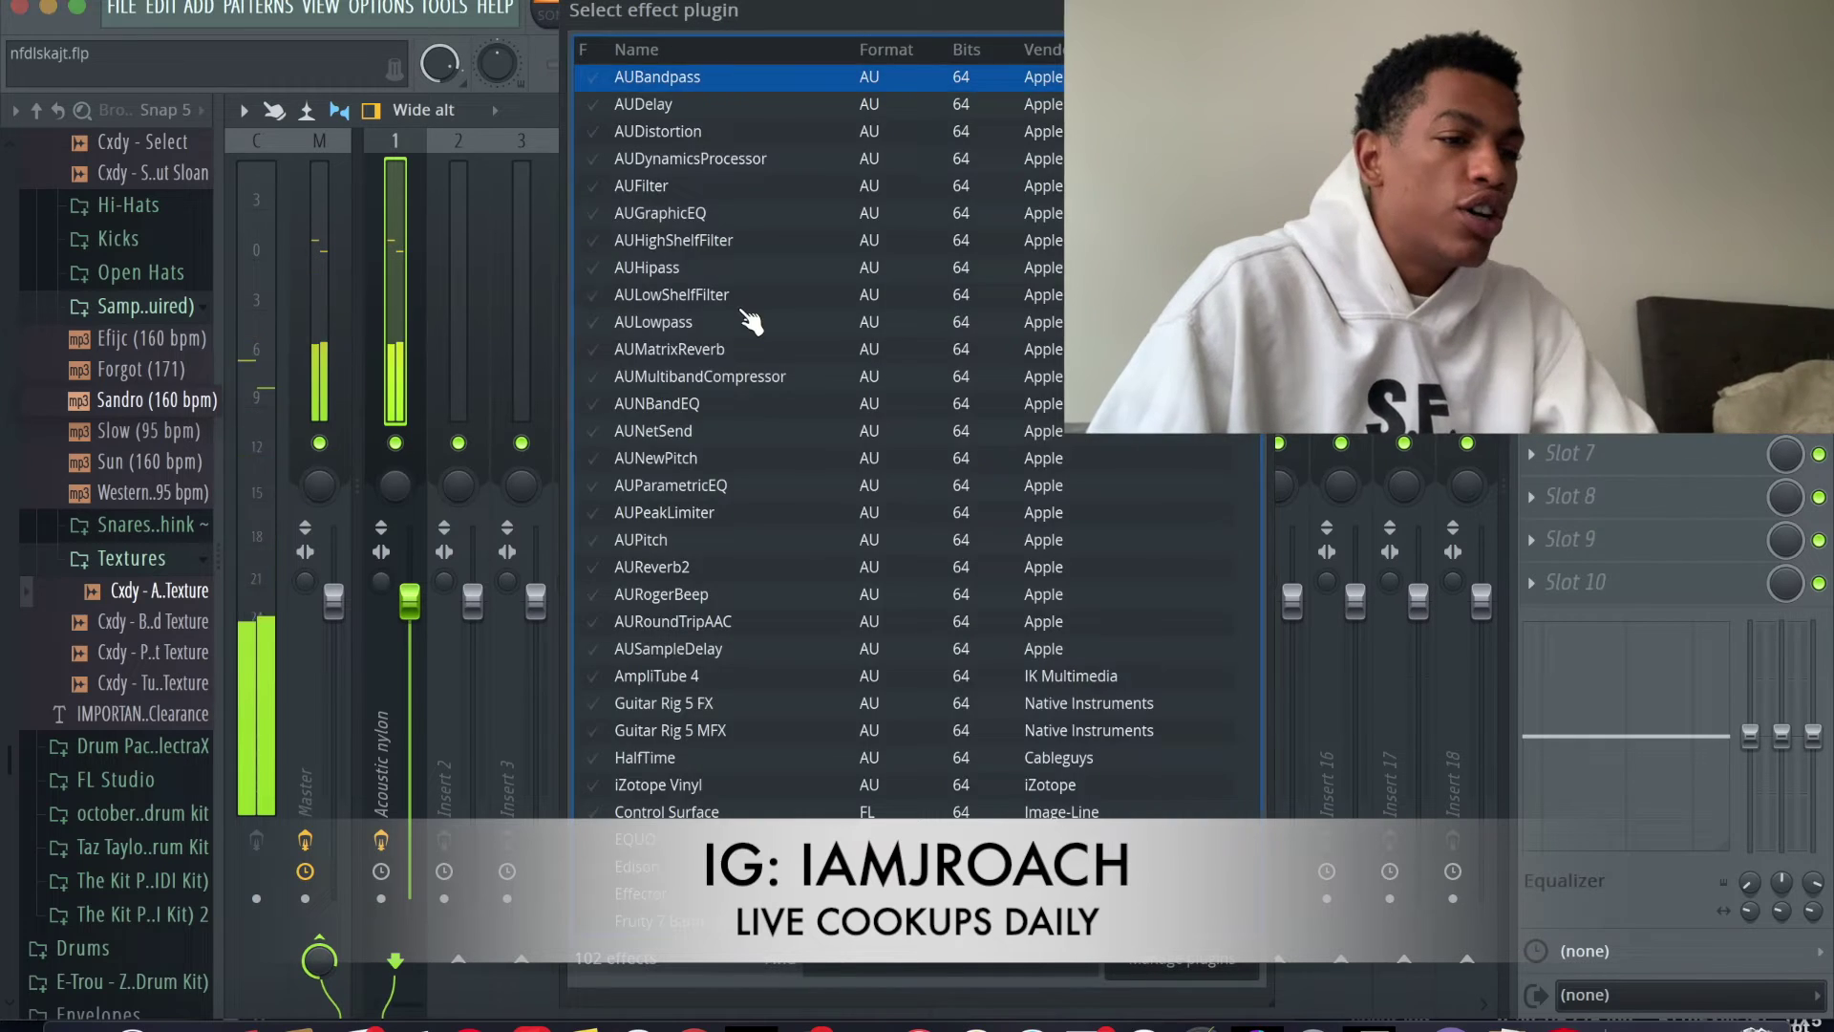
pyautogui.scroll(-20, 764, 382)
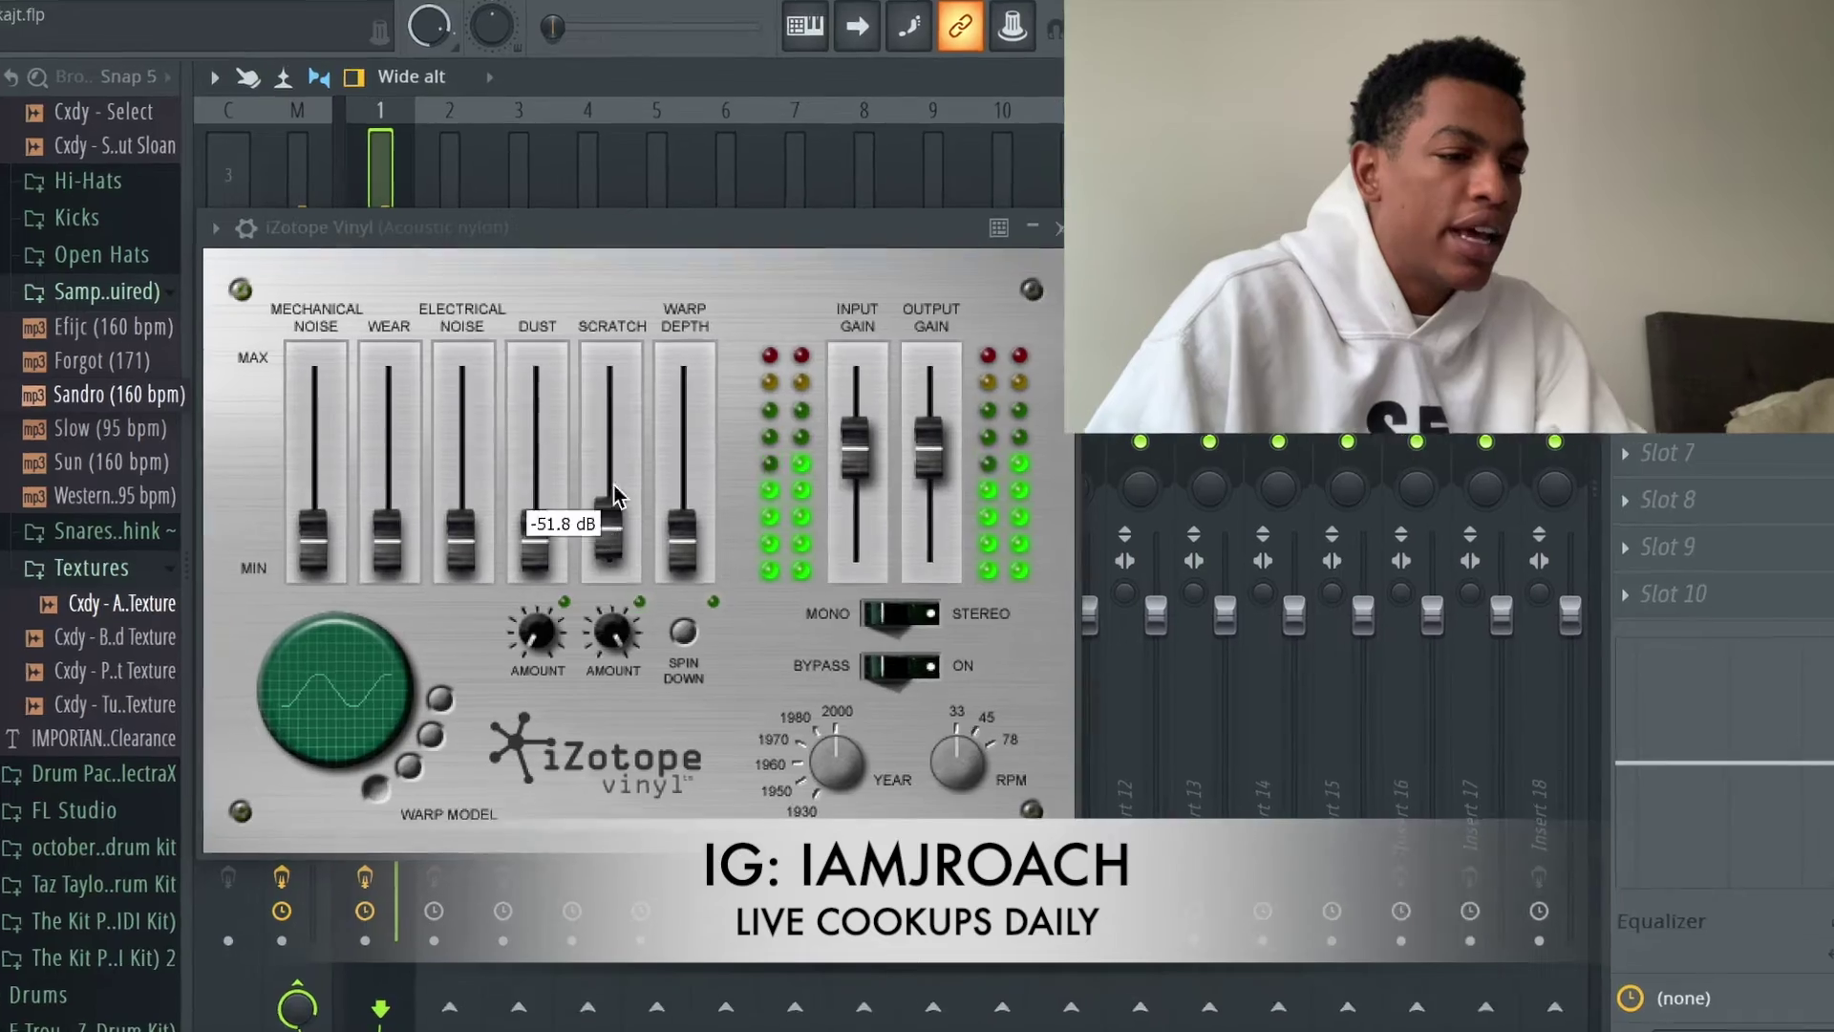
pyautogui.moveTo(604, 521); pyautogui.dragTo(627, 286)
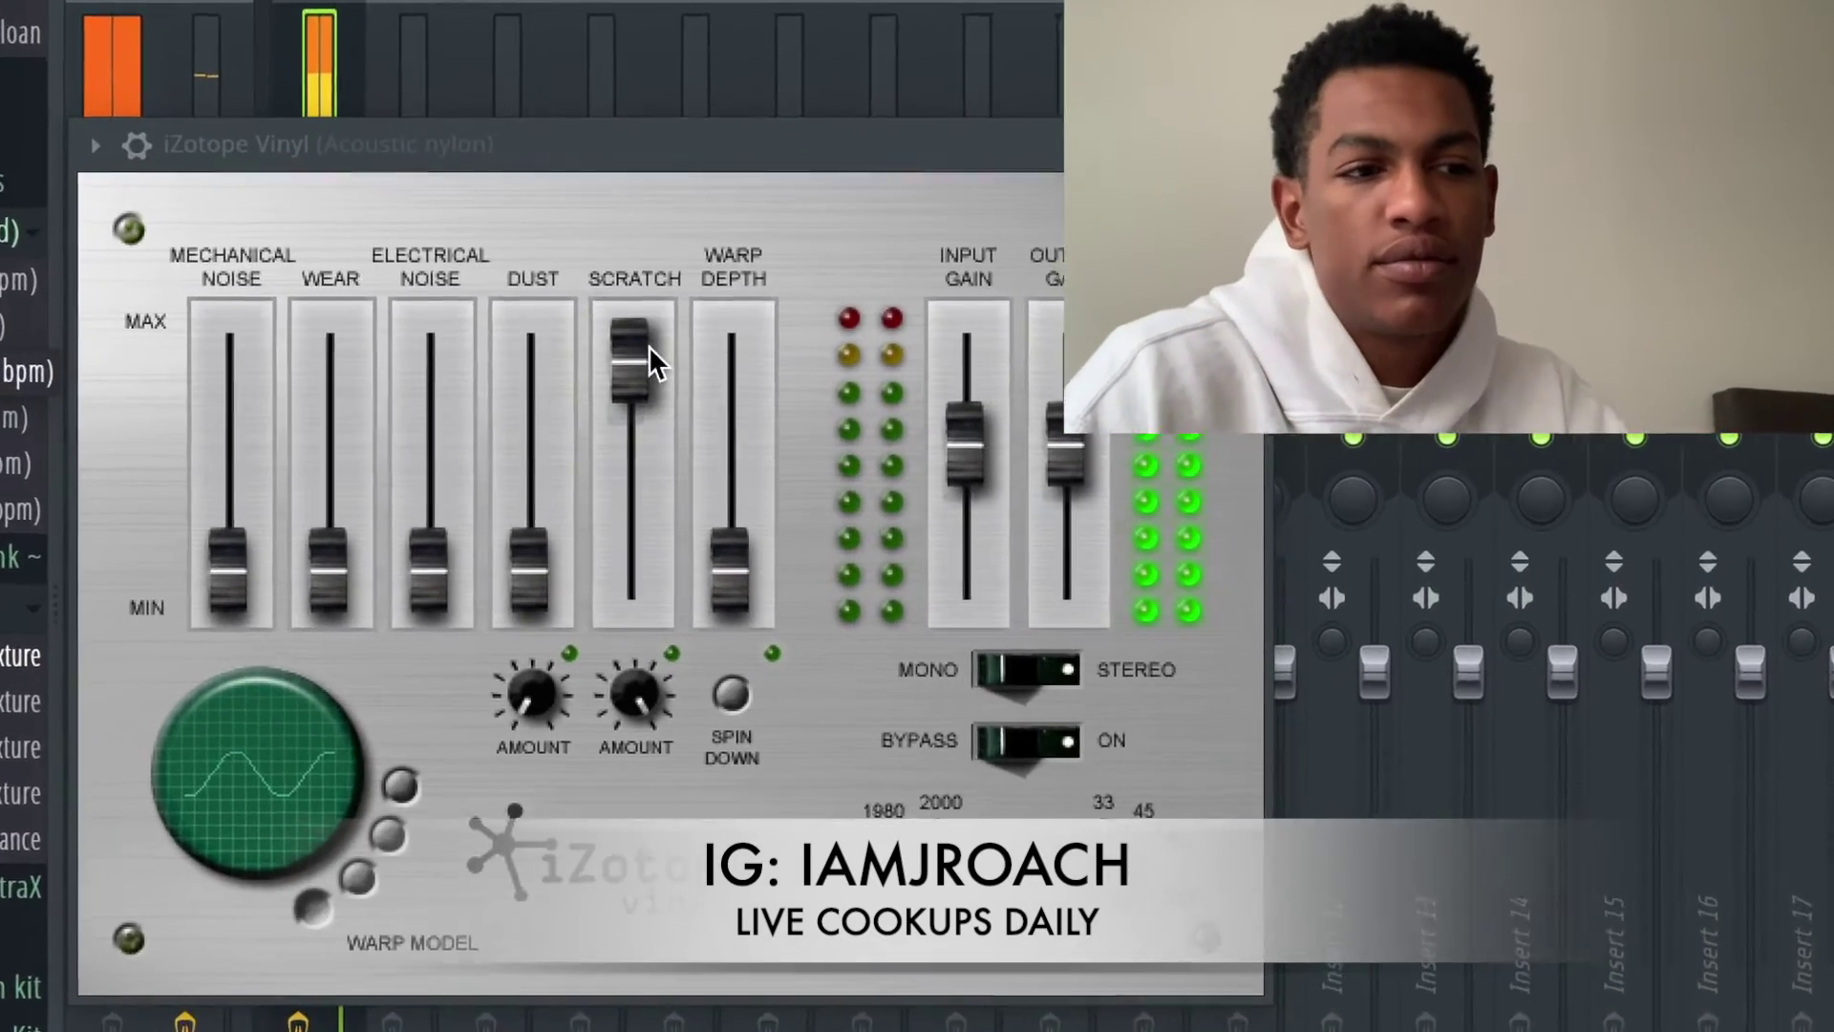
pyautogui.moveTo(638, 363); pyautogui.dragTo(659, 667)
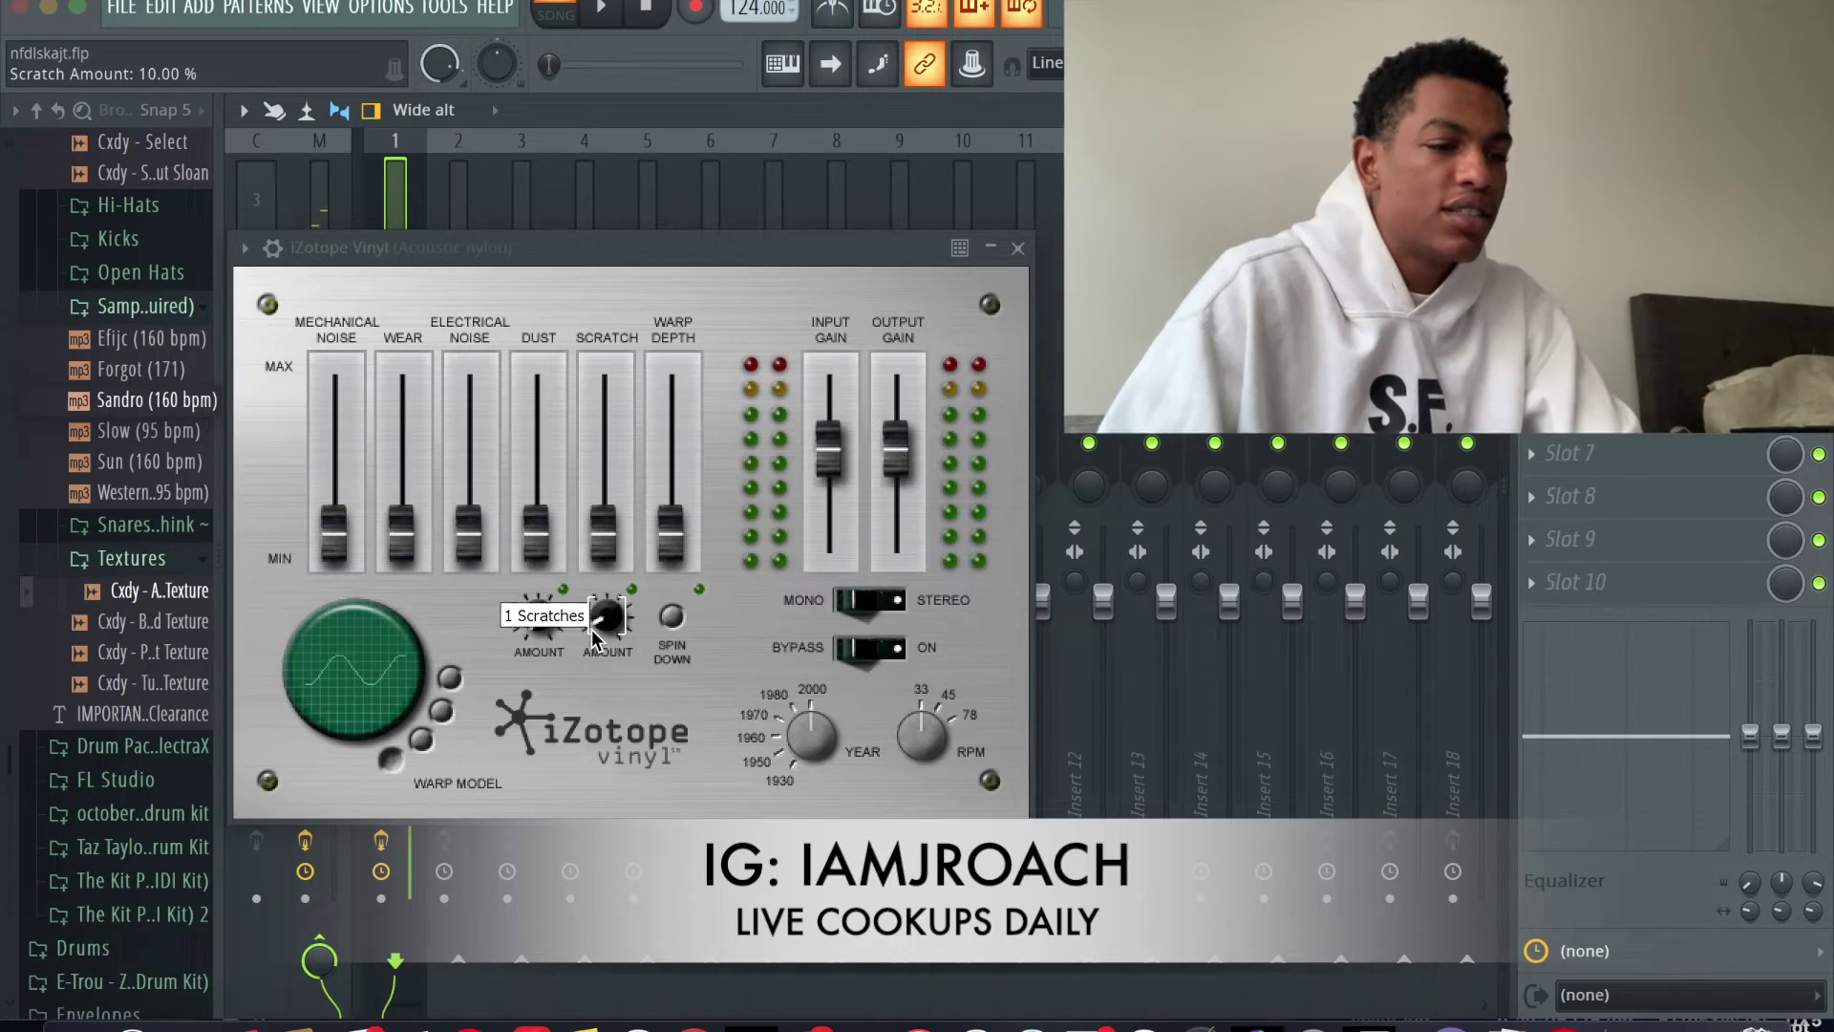
# Step: Set a low scratch level in iZotope Vinyl and a dust gain of about -22.9 dB
pyautogui.press('space')
pyautogui.moveTo(612, 561); pyautogui.dragTo(570, 263)
pyautogui.press('space')
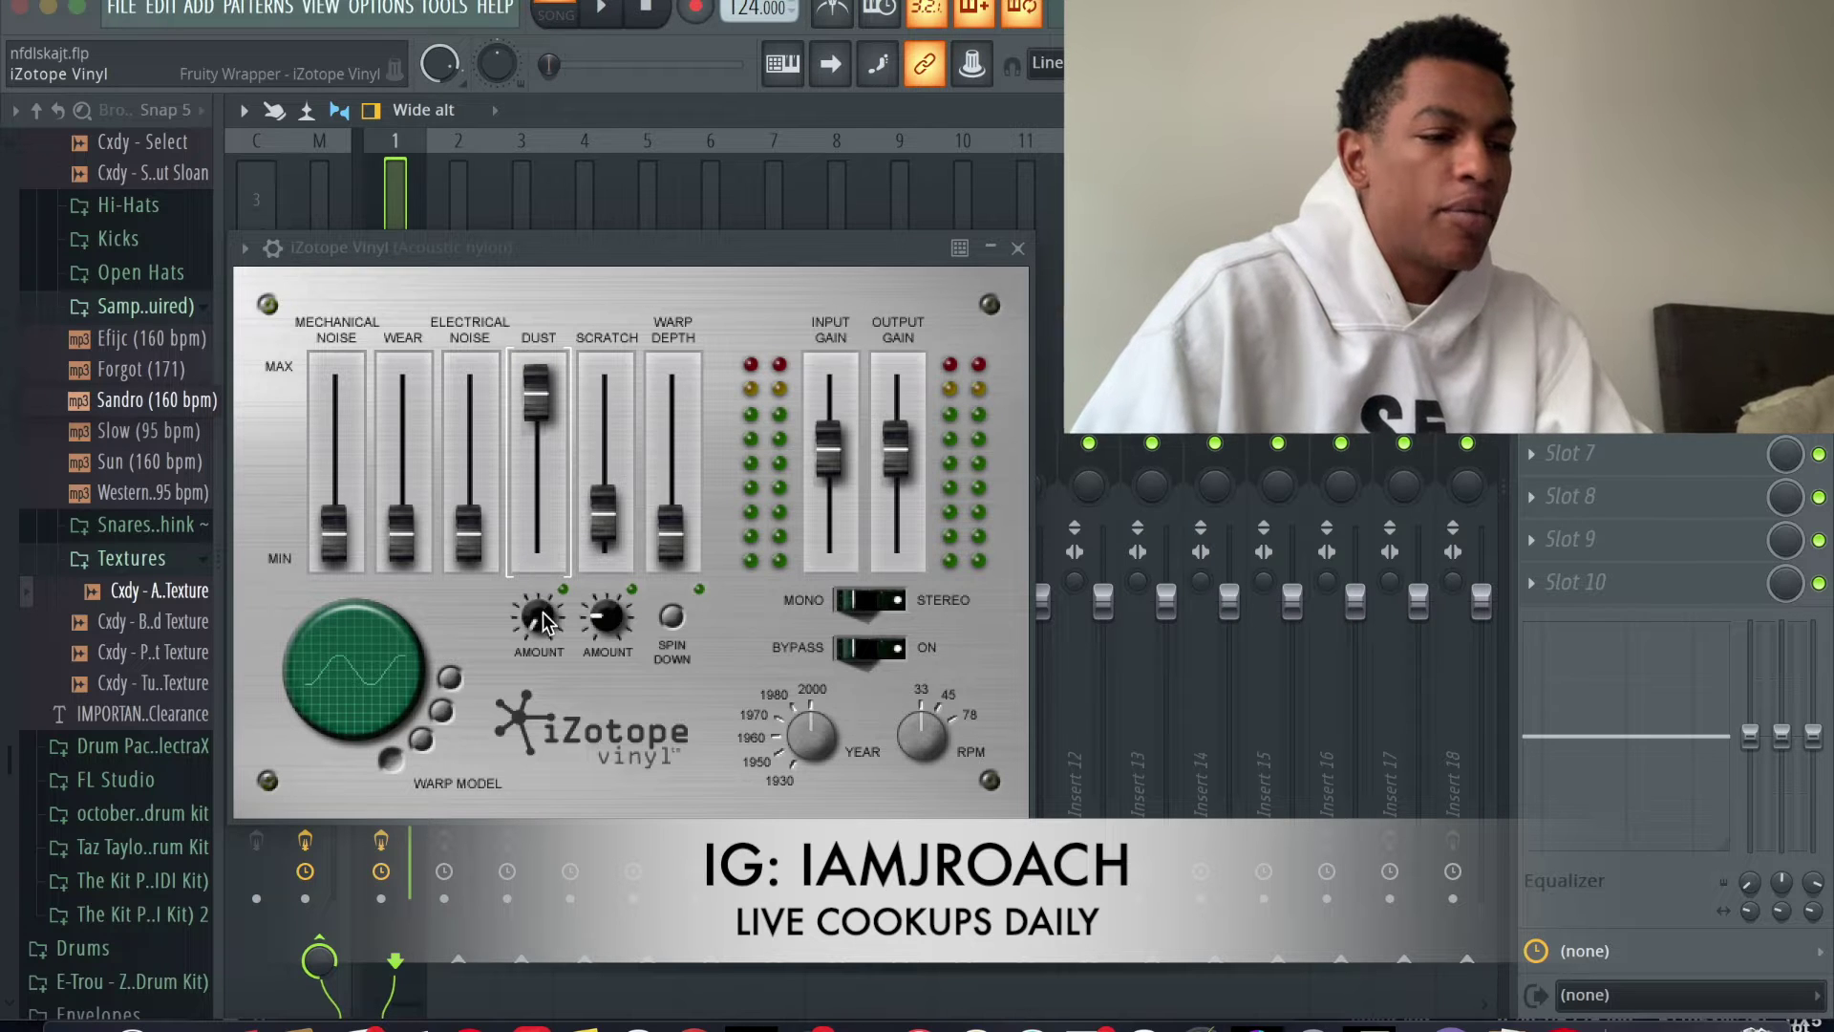
pyautogui.press('space')
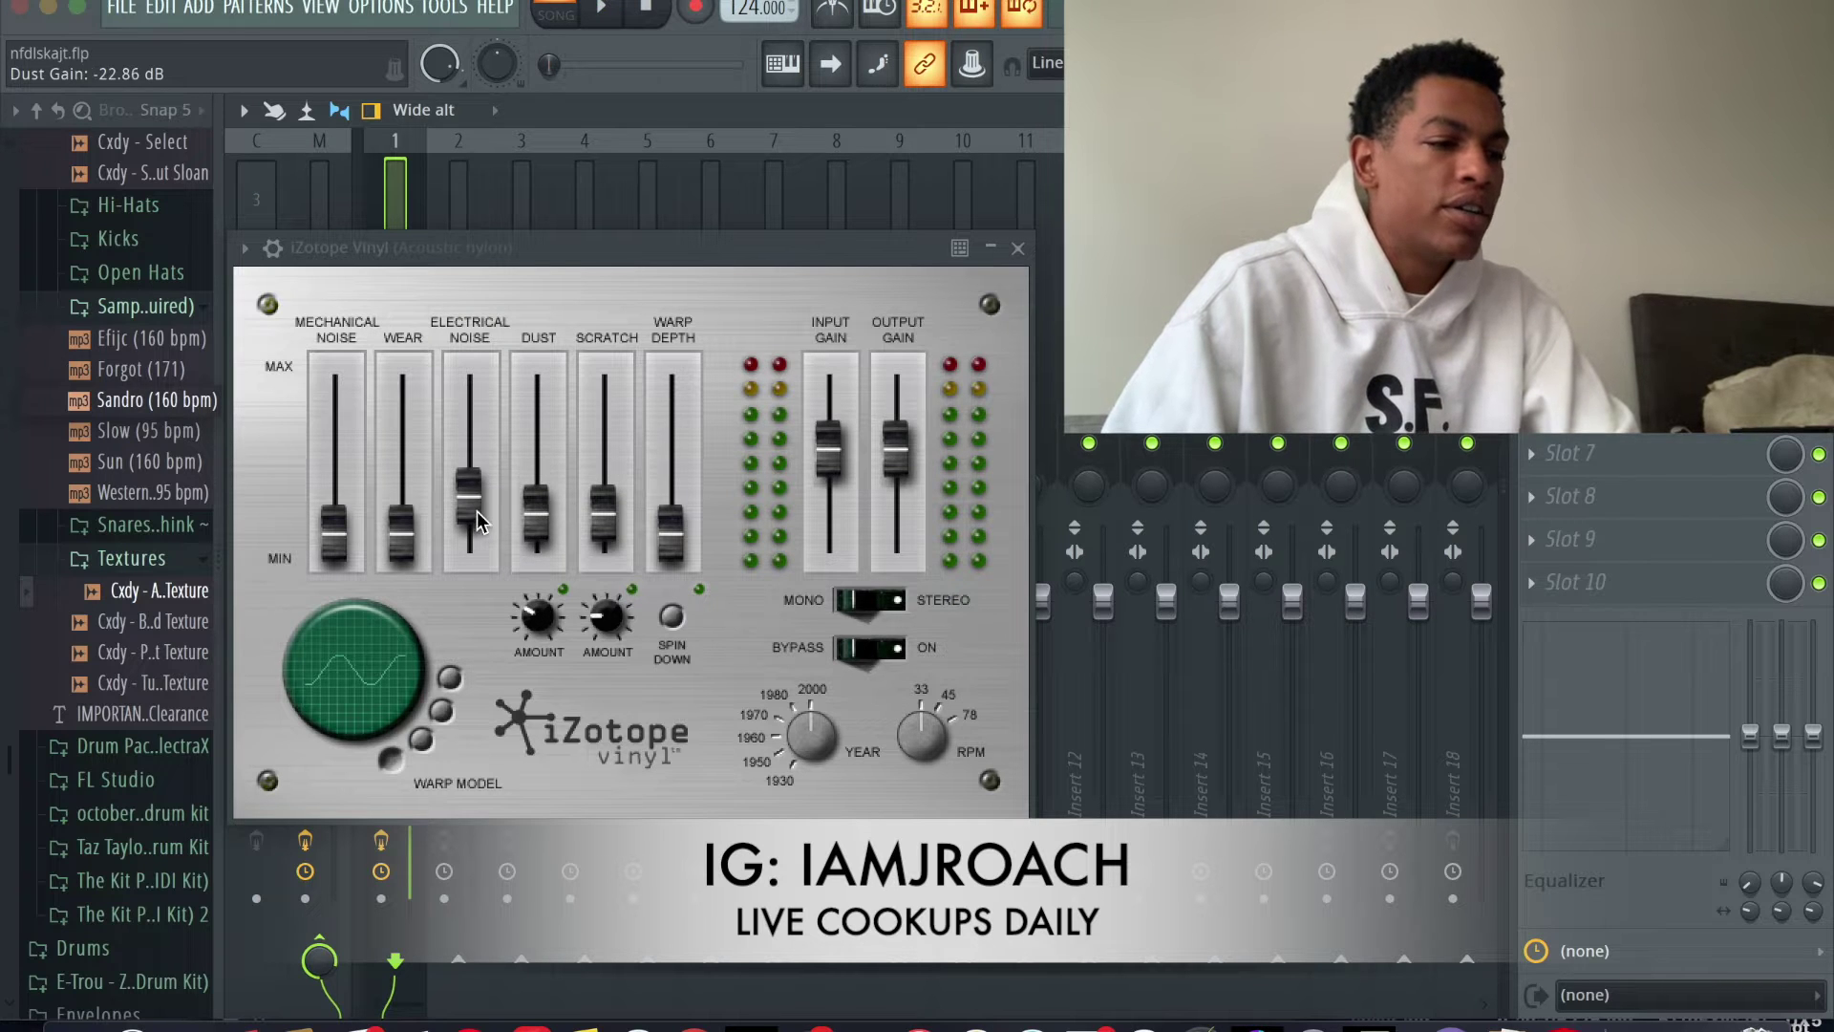
# Step: Raise Vinyl's electrical noise to about -14.7 dB and its mechanical noise to about -22 dB, closing the plugin when done
pyautogui.press('space')
pyautogui.moveTo(524, 529); pyautogui.dragTo(485, 509)
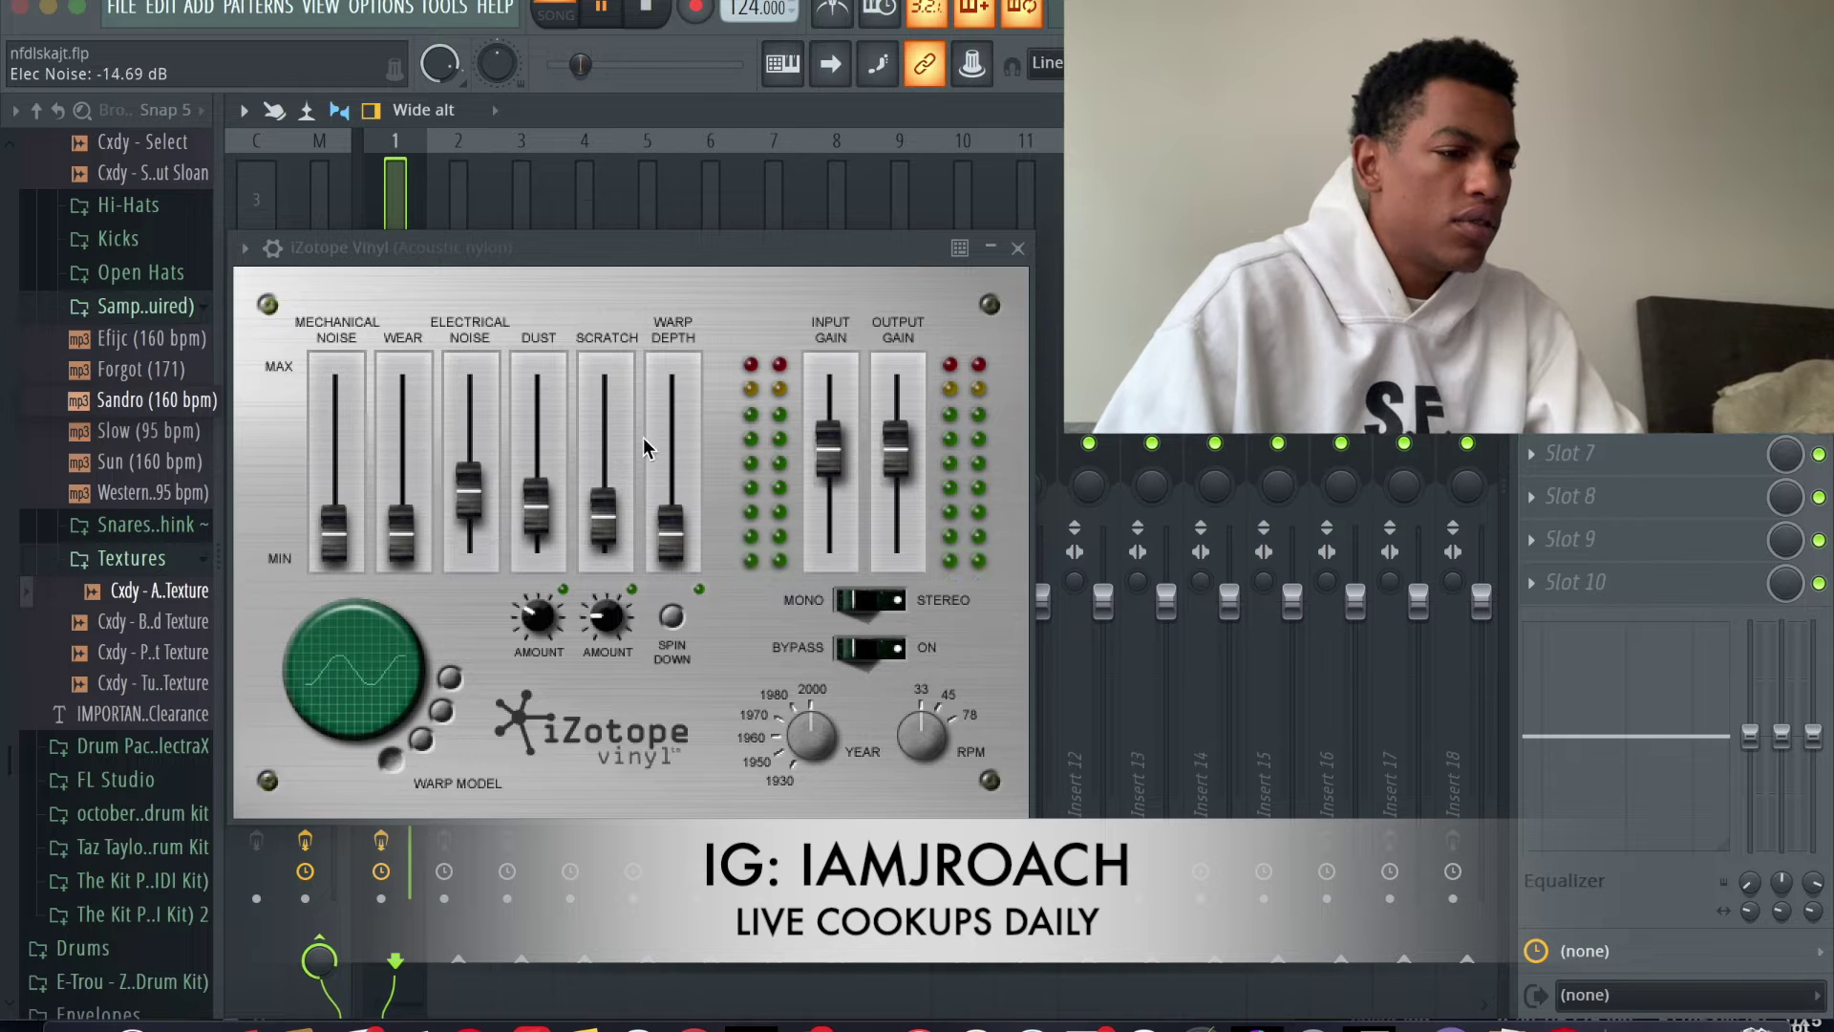
pyautogui.scroll(3, 328, 511)
pyautogui.moveTo(331, 498)
pyautogui.mouseDown()
pyautogui.moveTo(359, 273)
pyautogui.moveTo(358, 500)
pyautogui.mouseUp()
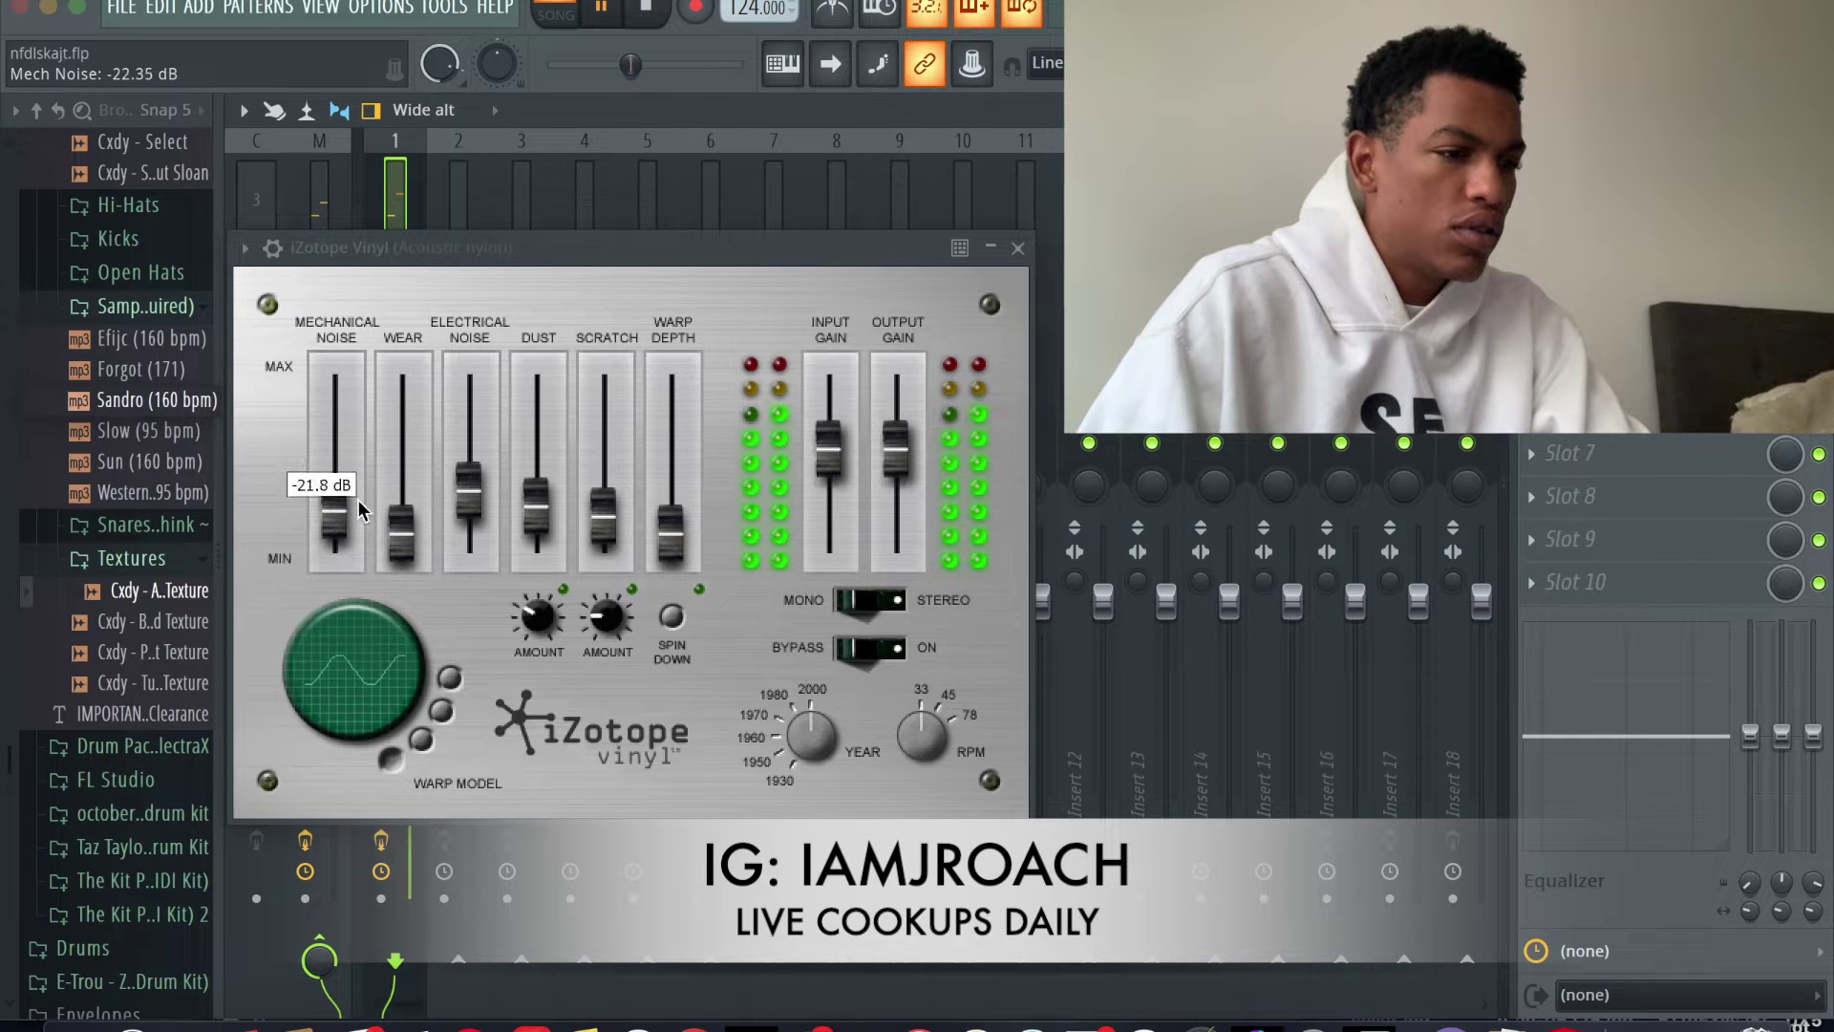
pyautogui.click(1014, 251)
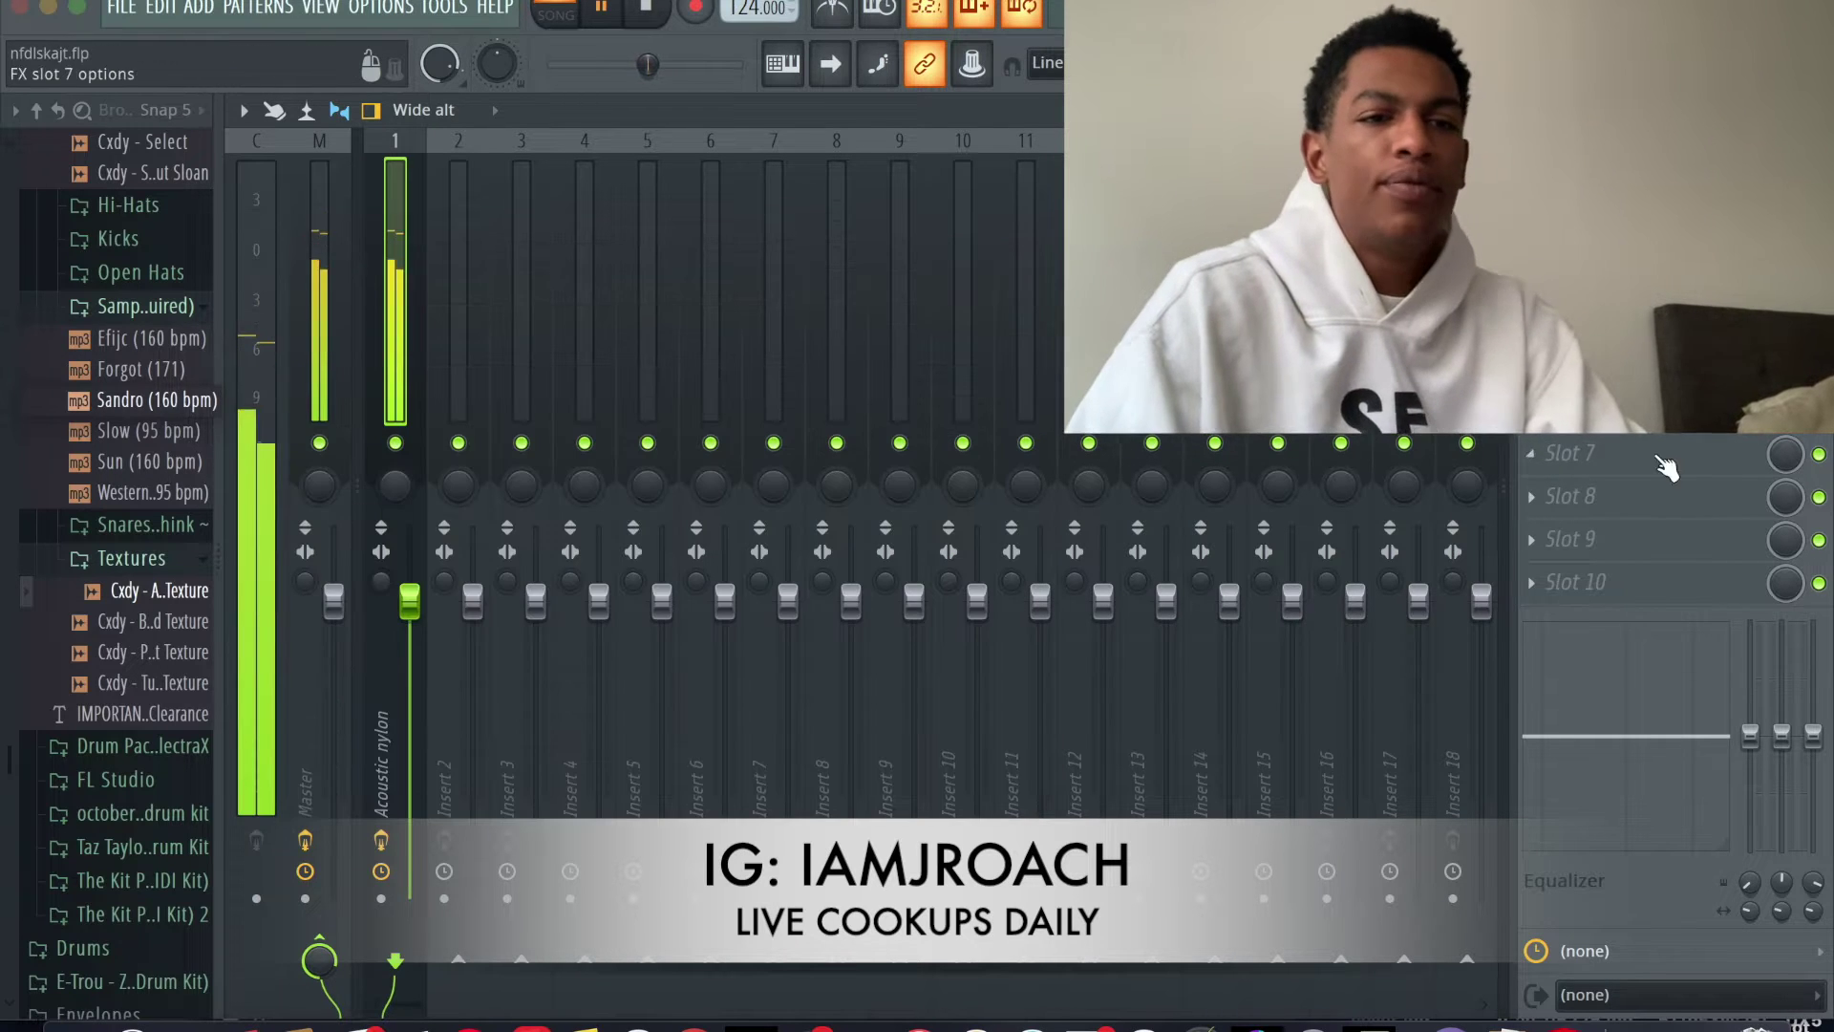
# Step: Add Fruity Chorus in the Acoustic nylon track's fourth effect slot and try out its presets
pyautogui.click(680, 7)
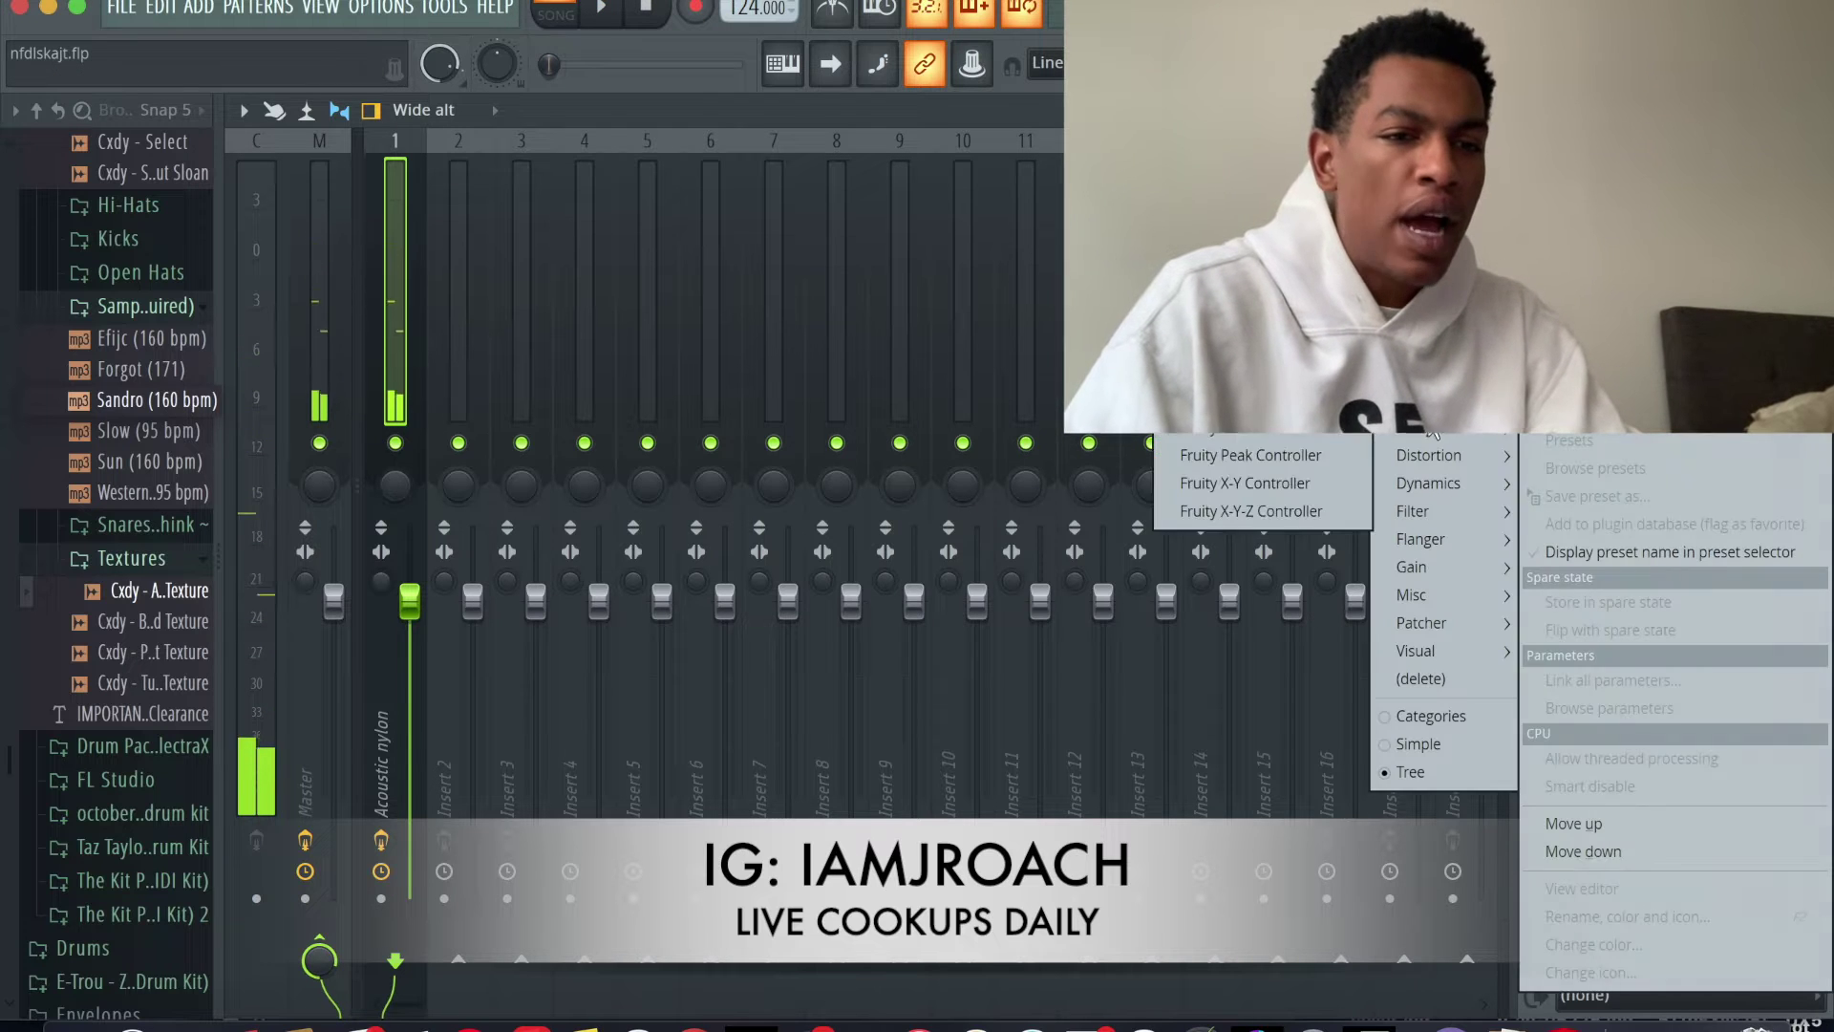
pyautogui.moveTo(1423, 538)
pyautogui.click(1322, 542)
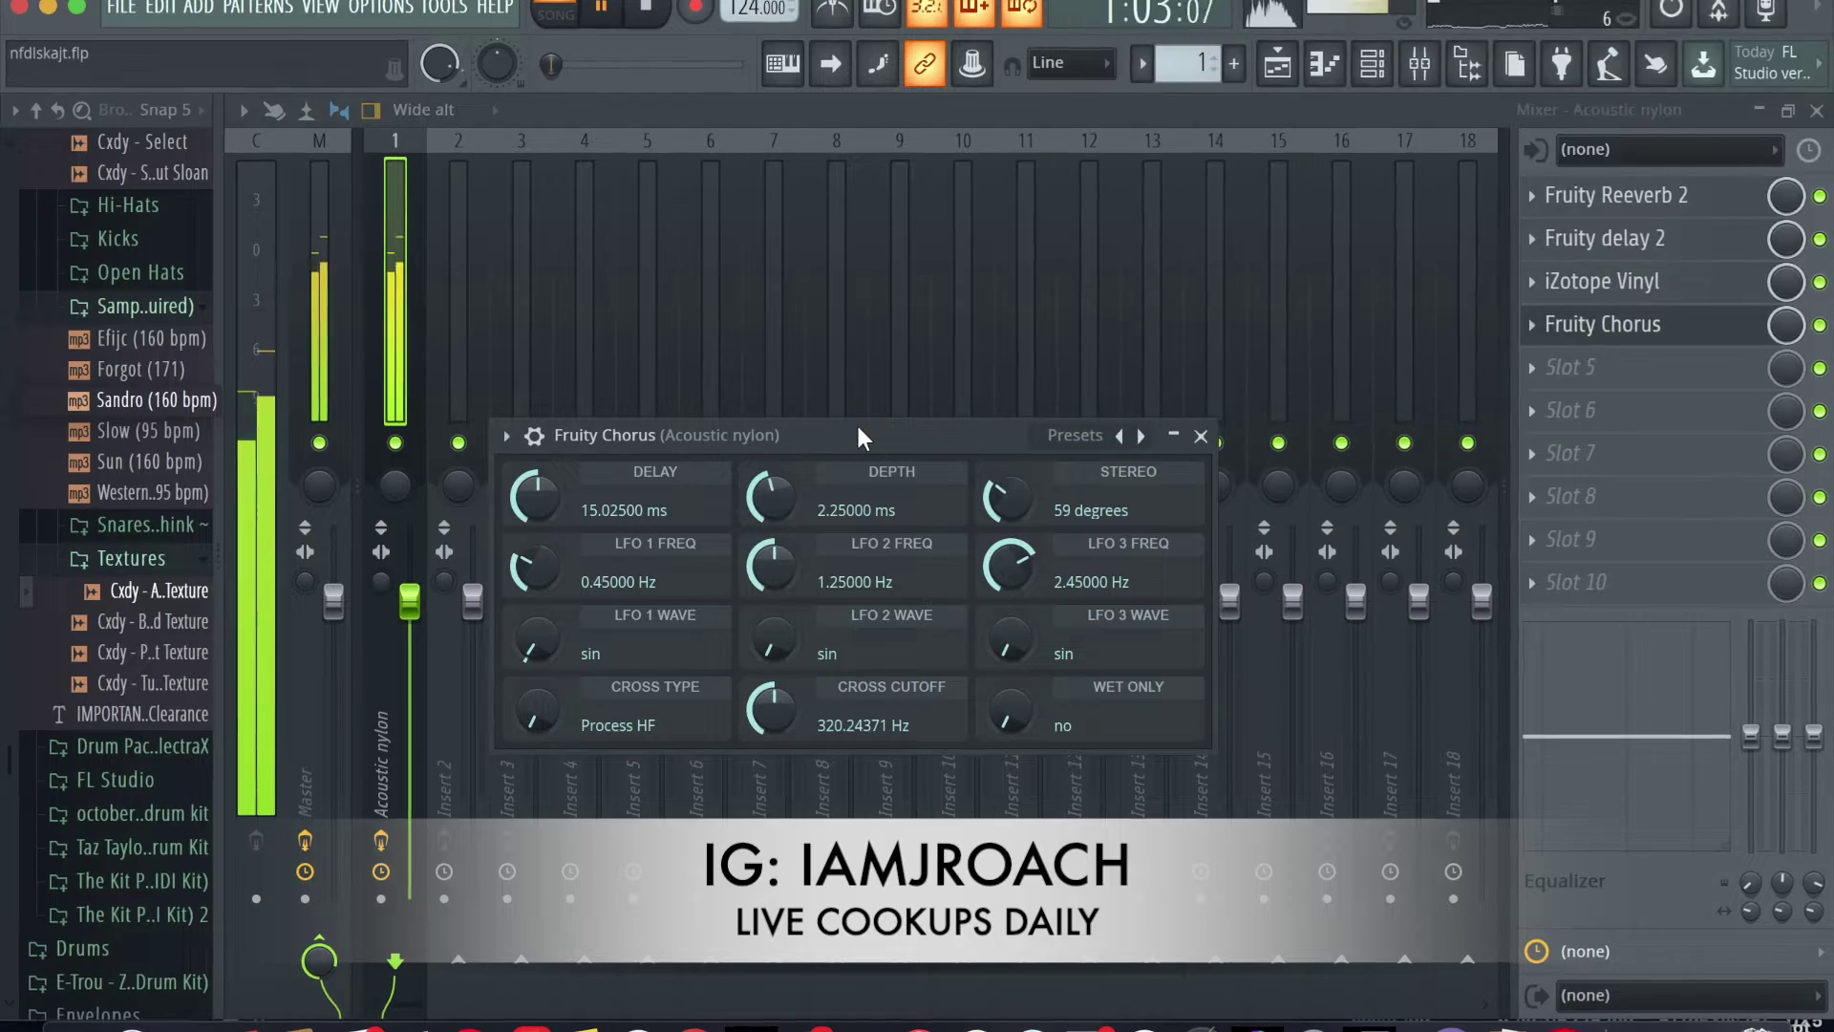
pyautogui.moveTo(856, 421); pyautogui.dragTo(863, 325)
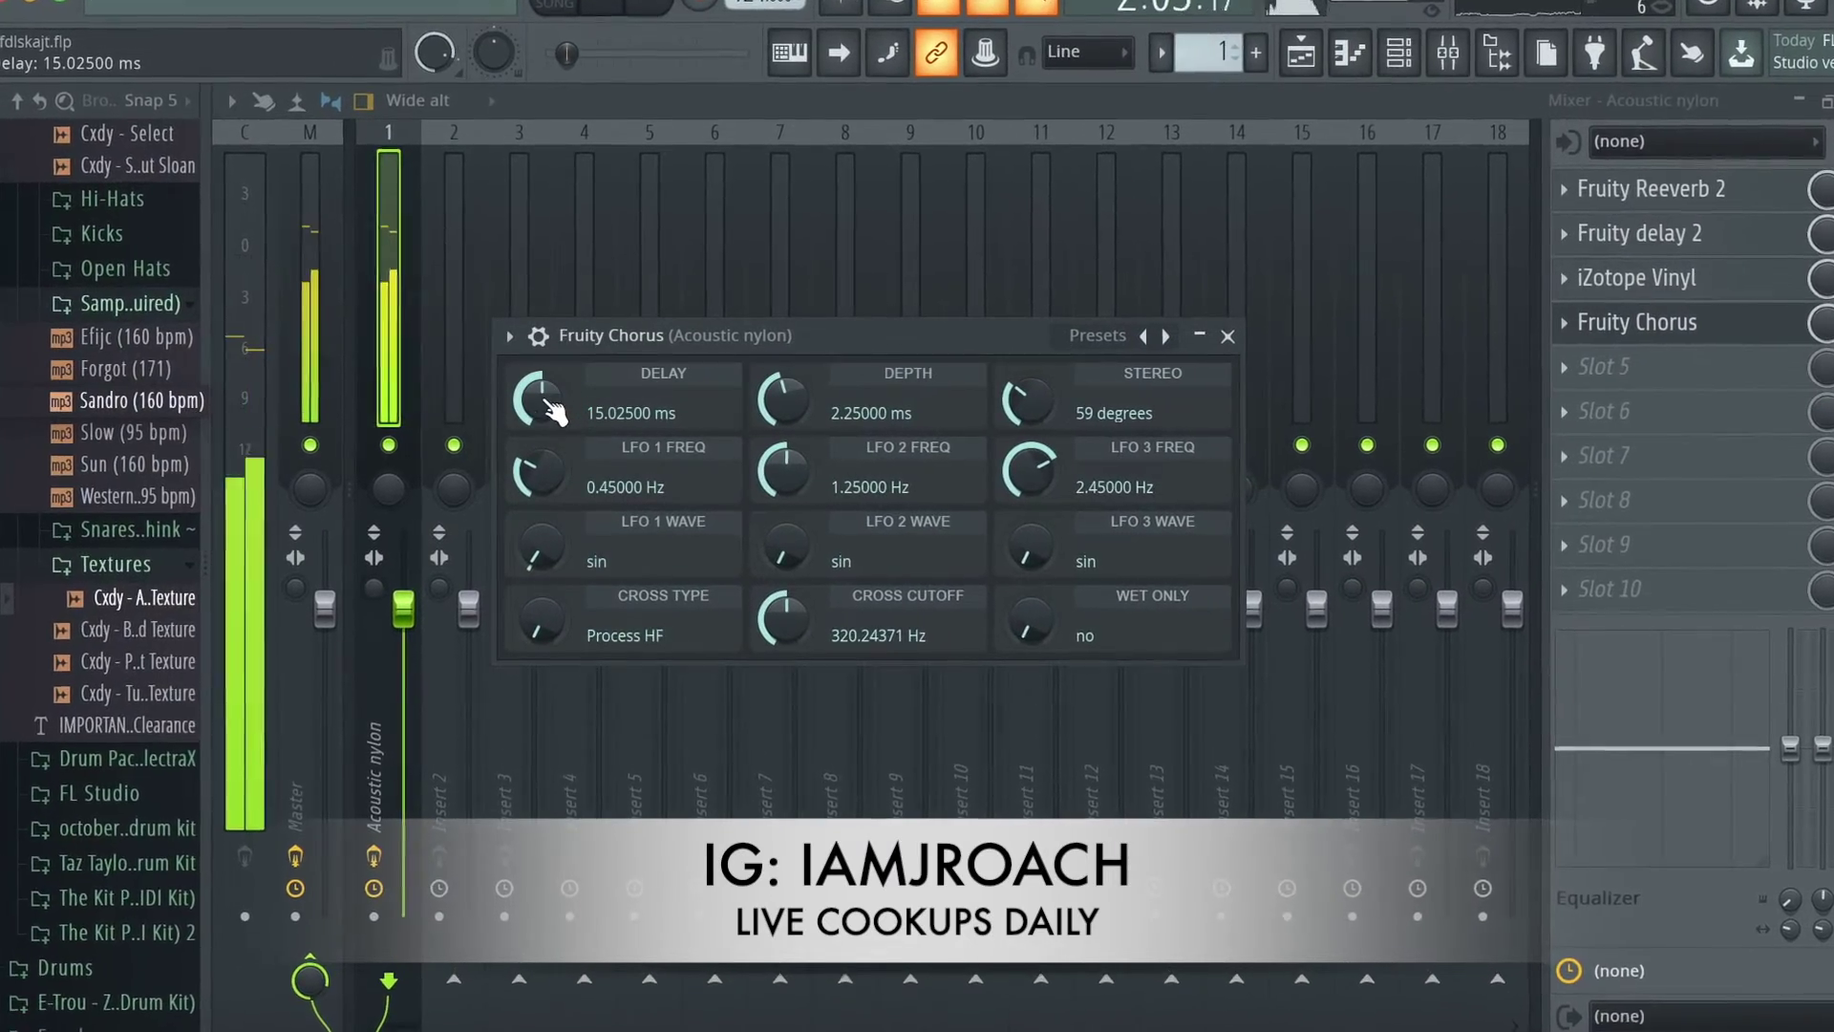
pyautogui.moveTo(544, 401); pyautogui.dragTo(545, 405)
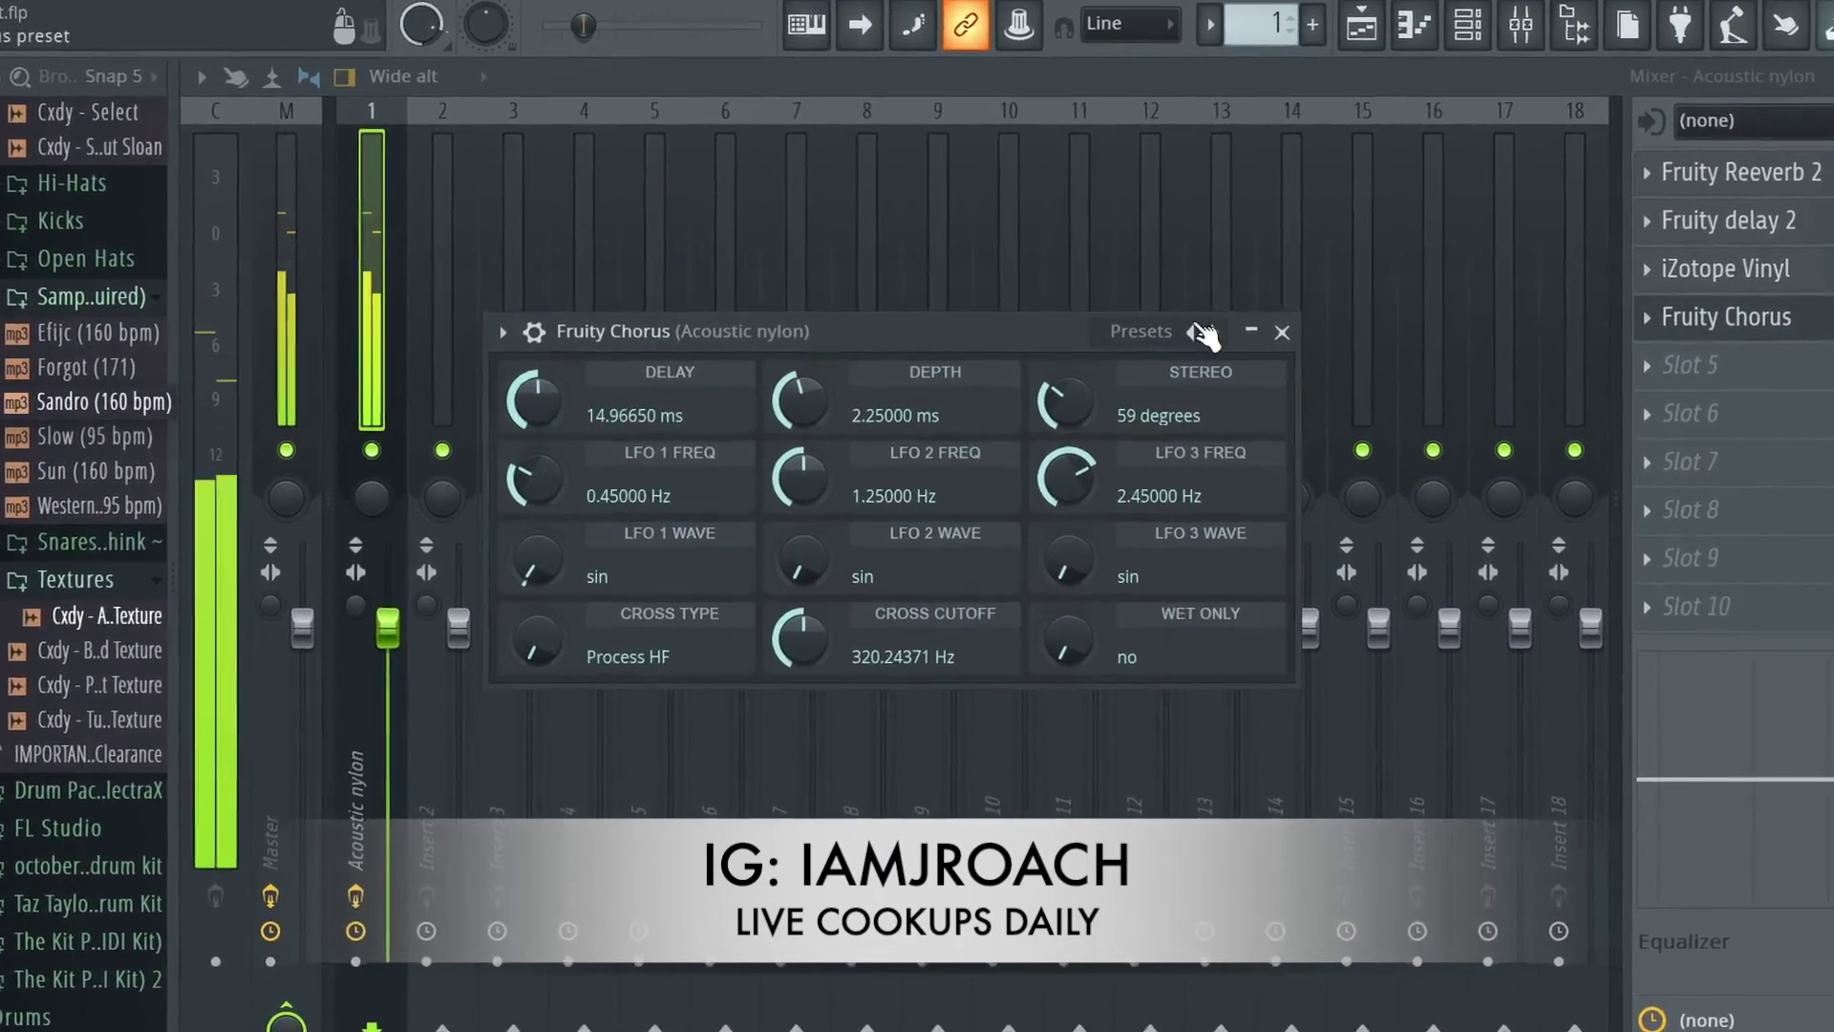
pyautogui.click(1201, 332)
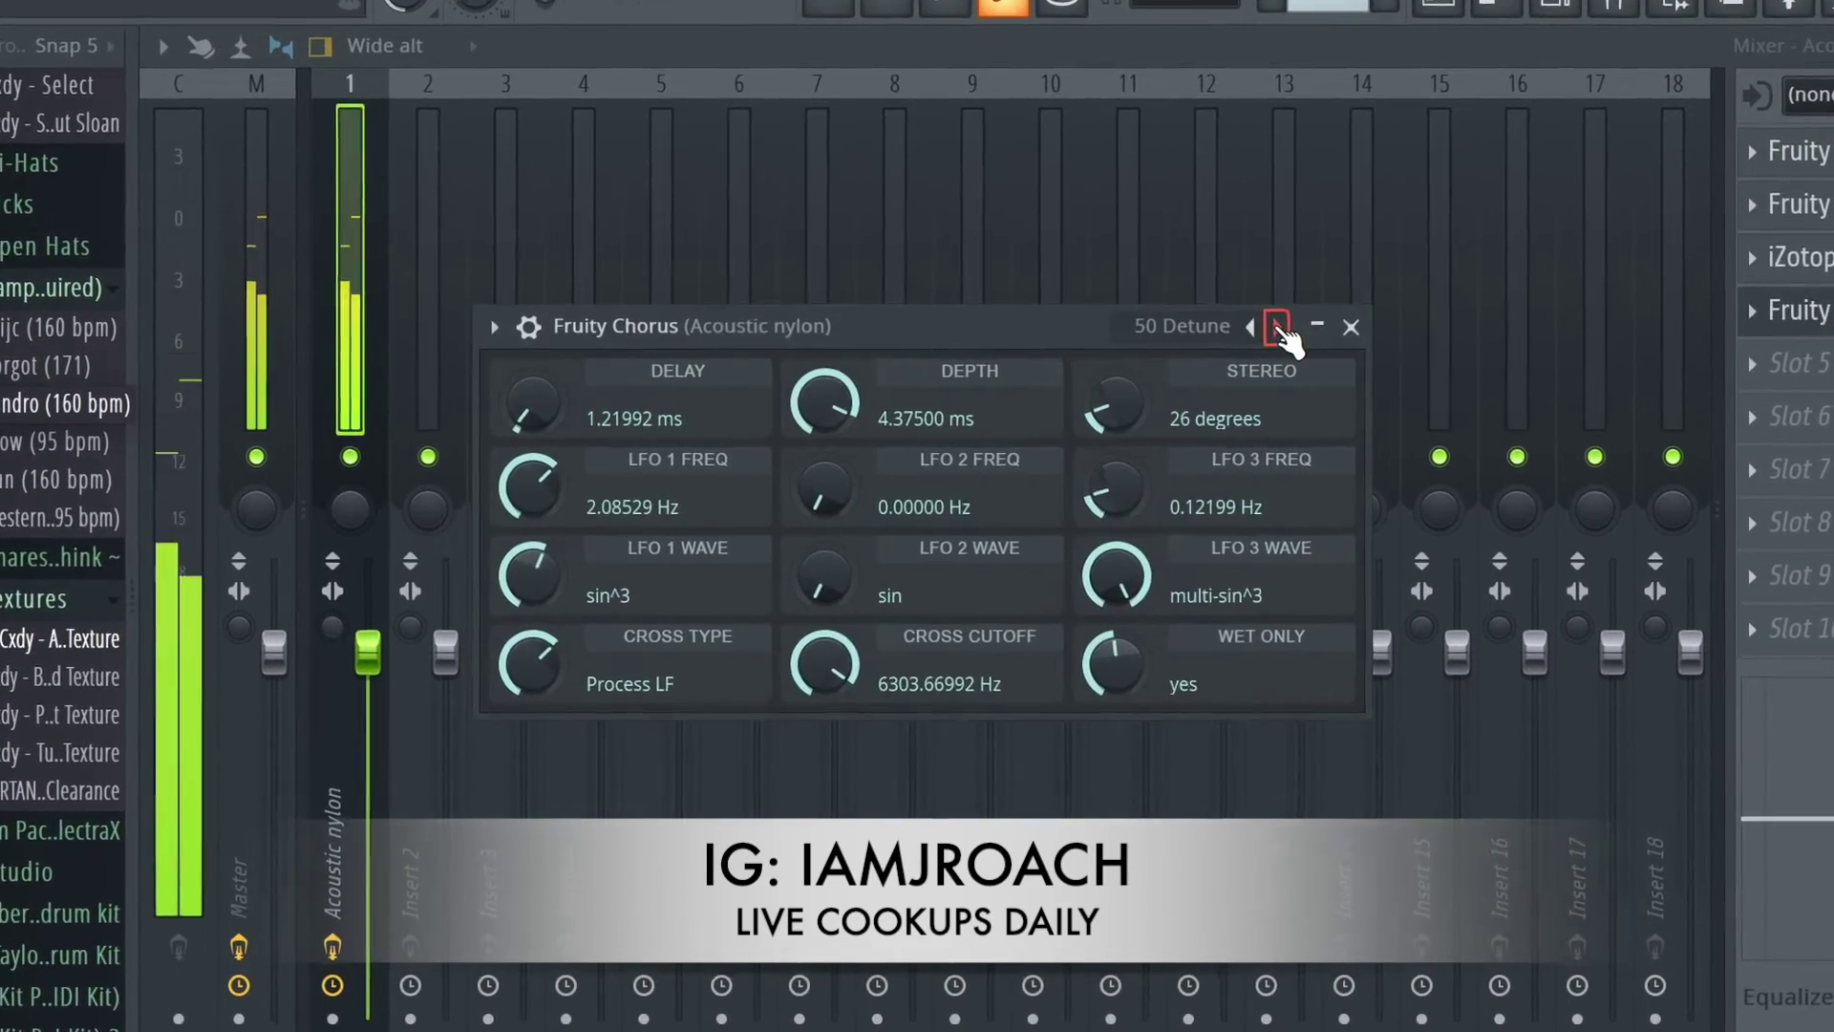
pyautogui.click(1261, 330)
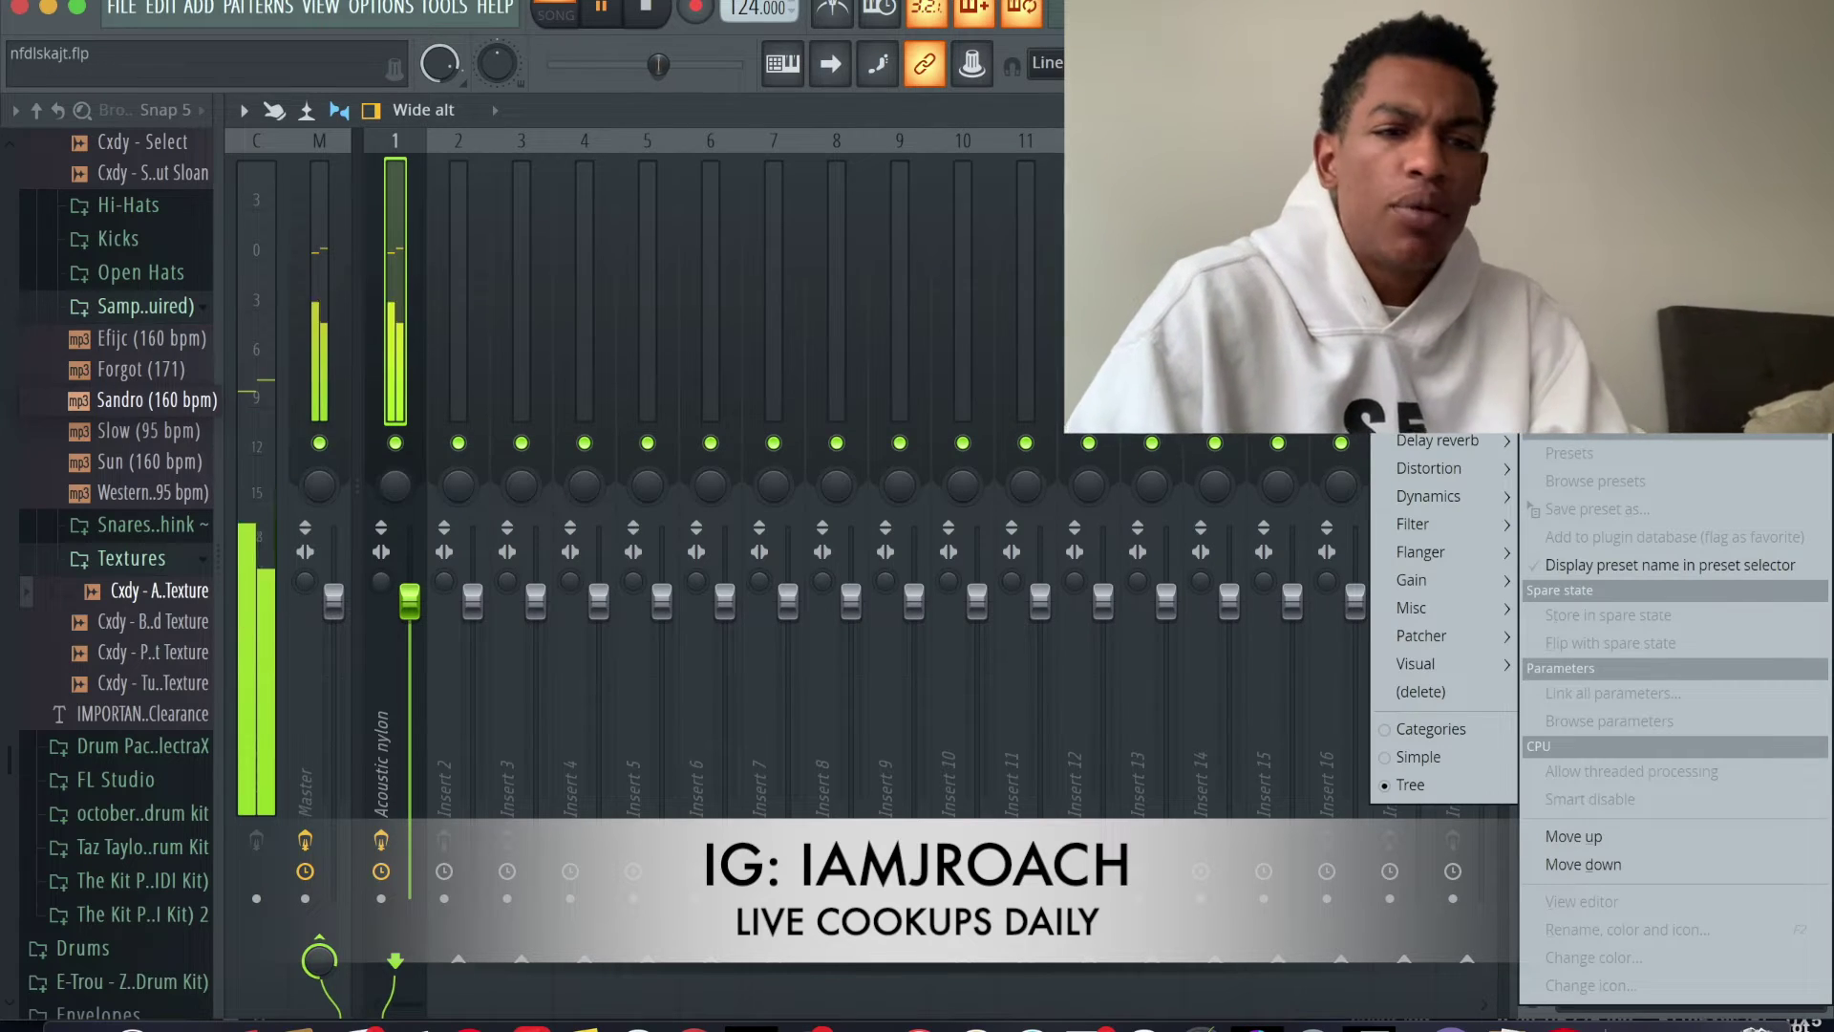
# Step: Add Fruity Parametric EQ 2 to the Acoustic nylon track, cutting the lows below about 200 Hz and rolling off the highs
pyautogui.press('Escape')
pyautogui.press('space')
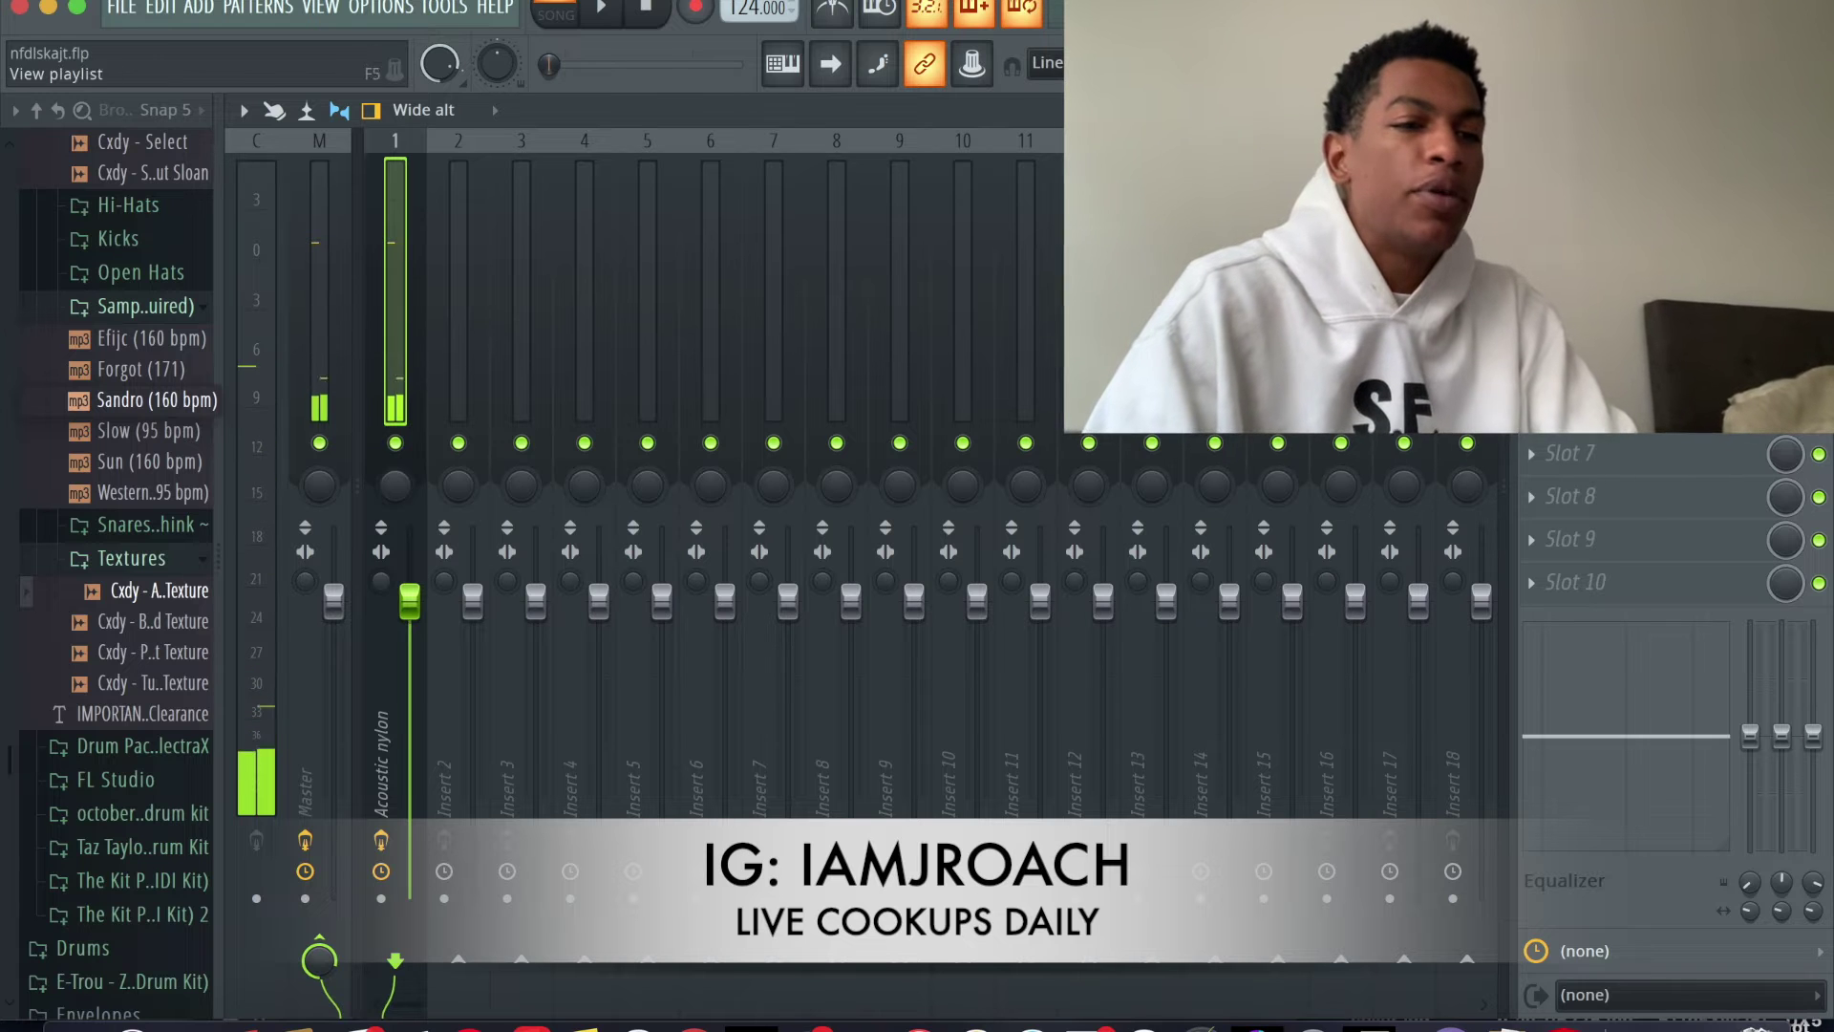
pyautogui.click(1342, 63)
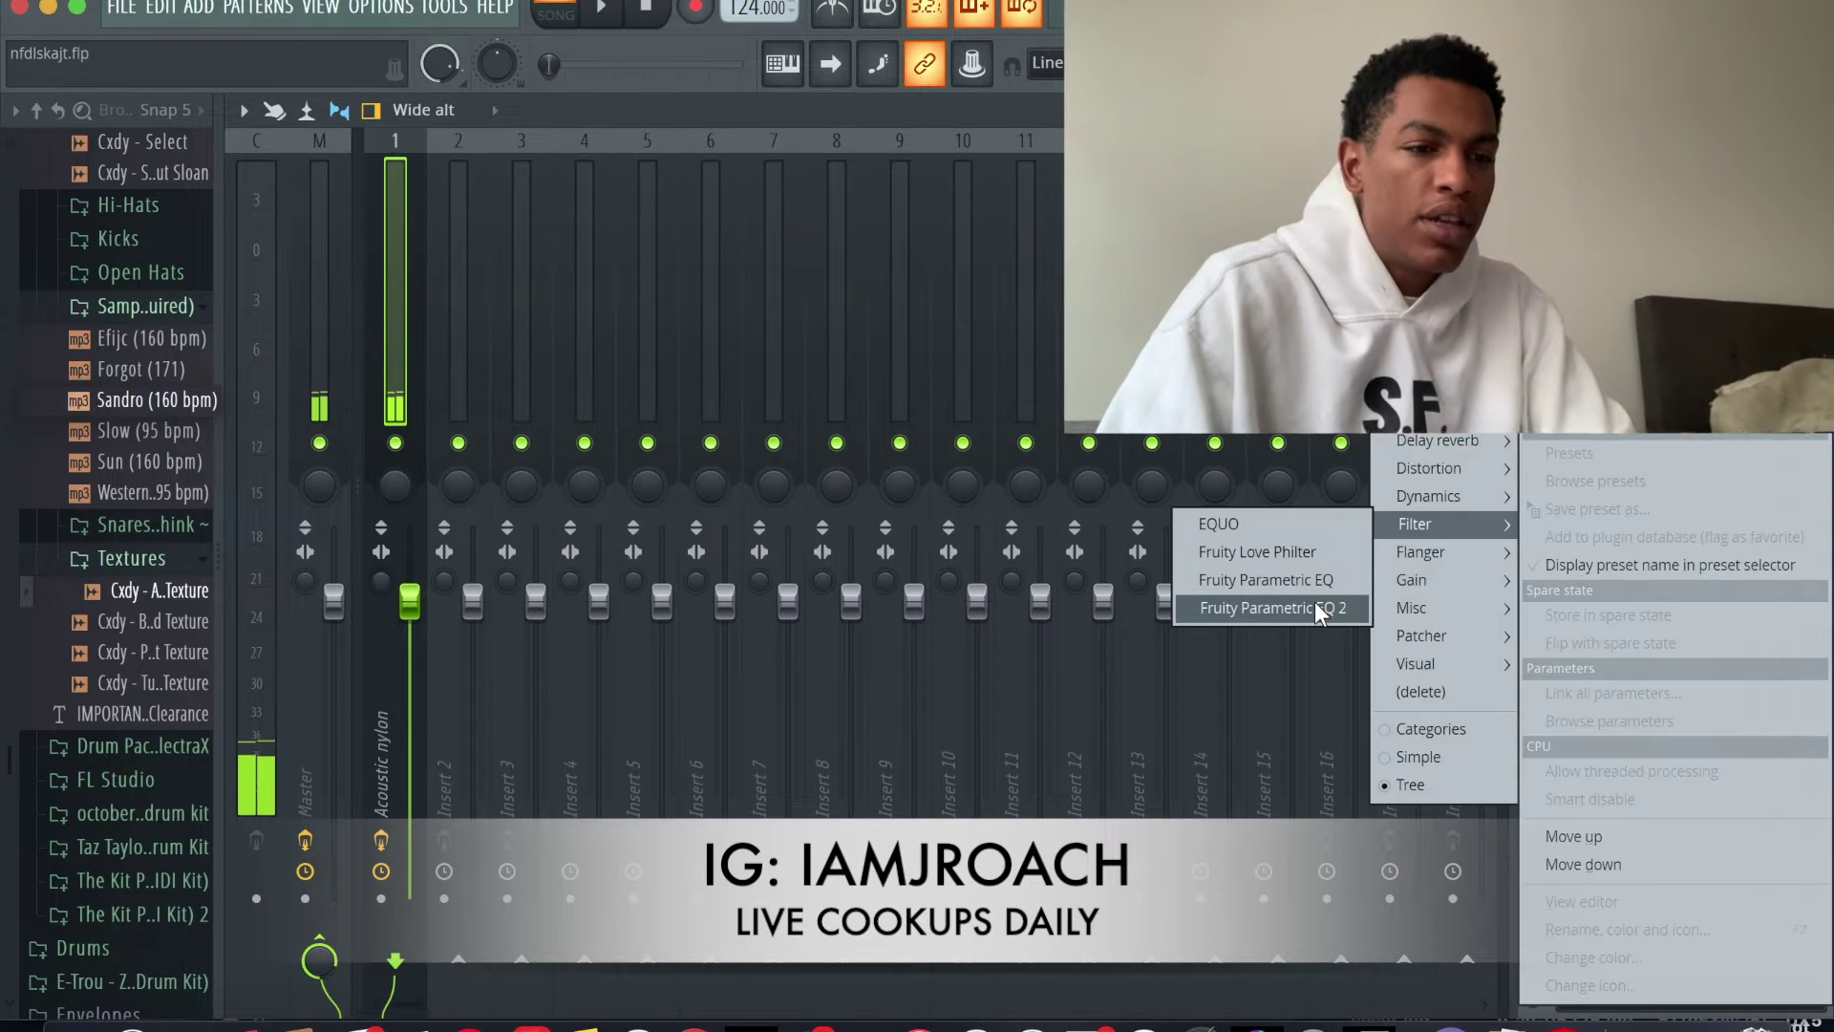
pyautogui.click(1320, 609)
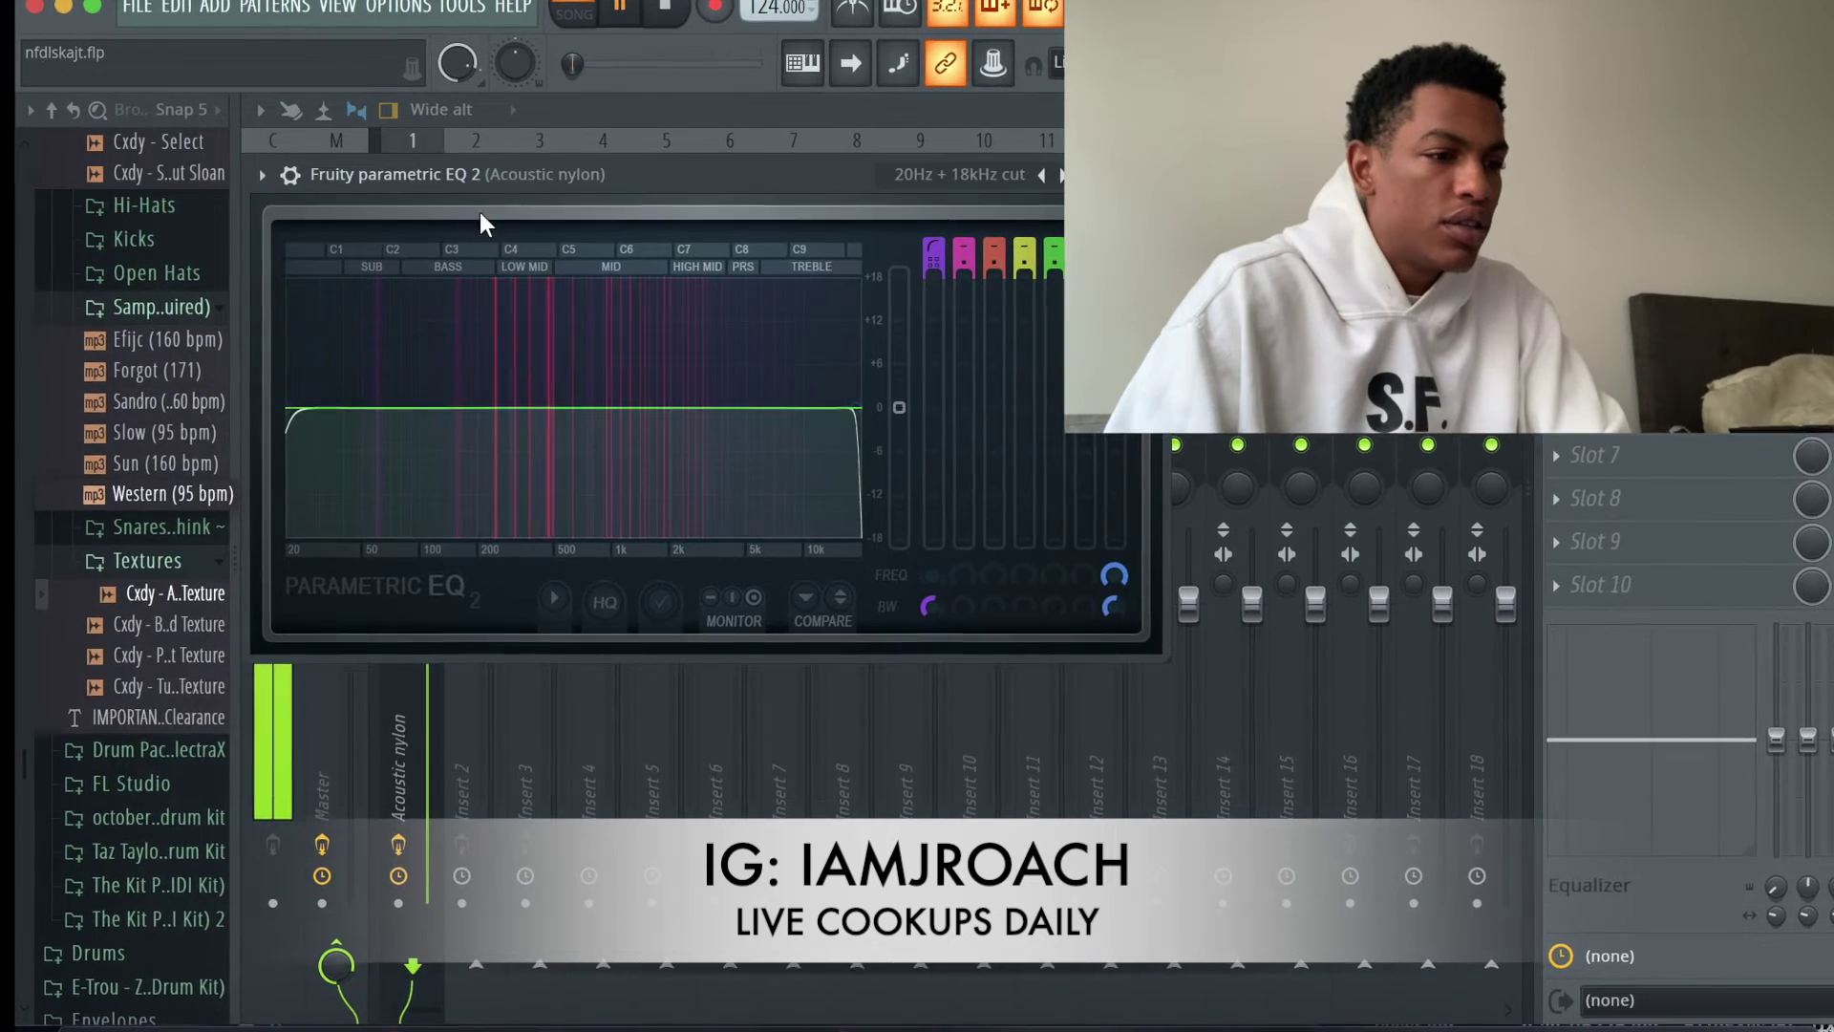
pyautogui.moveTo(289, 408); pyautogui.dragTo(532, 491)
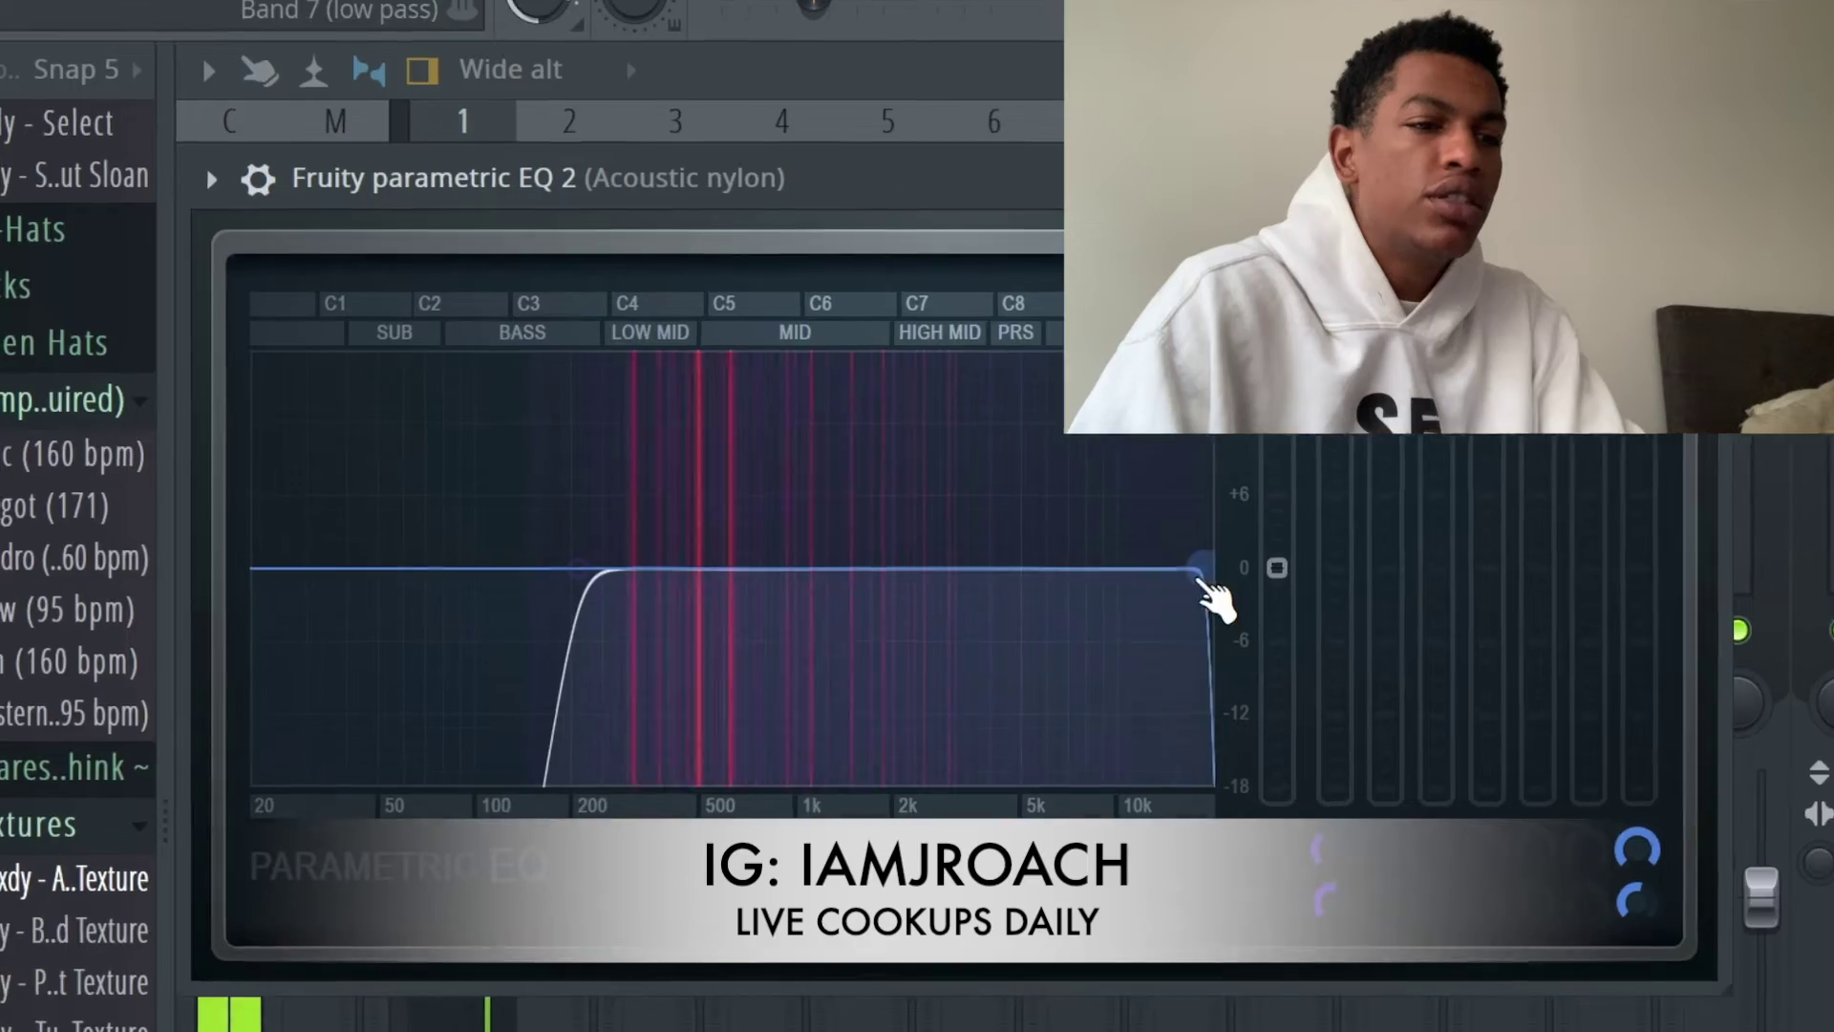
pyautogui.moveTo(1215, 597); pyautogui.dragTo(1036, 602)
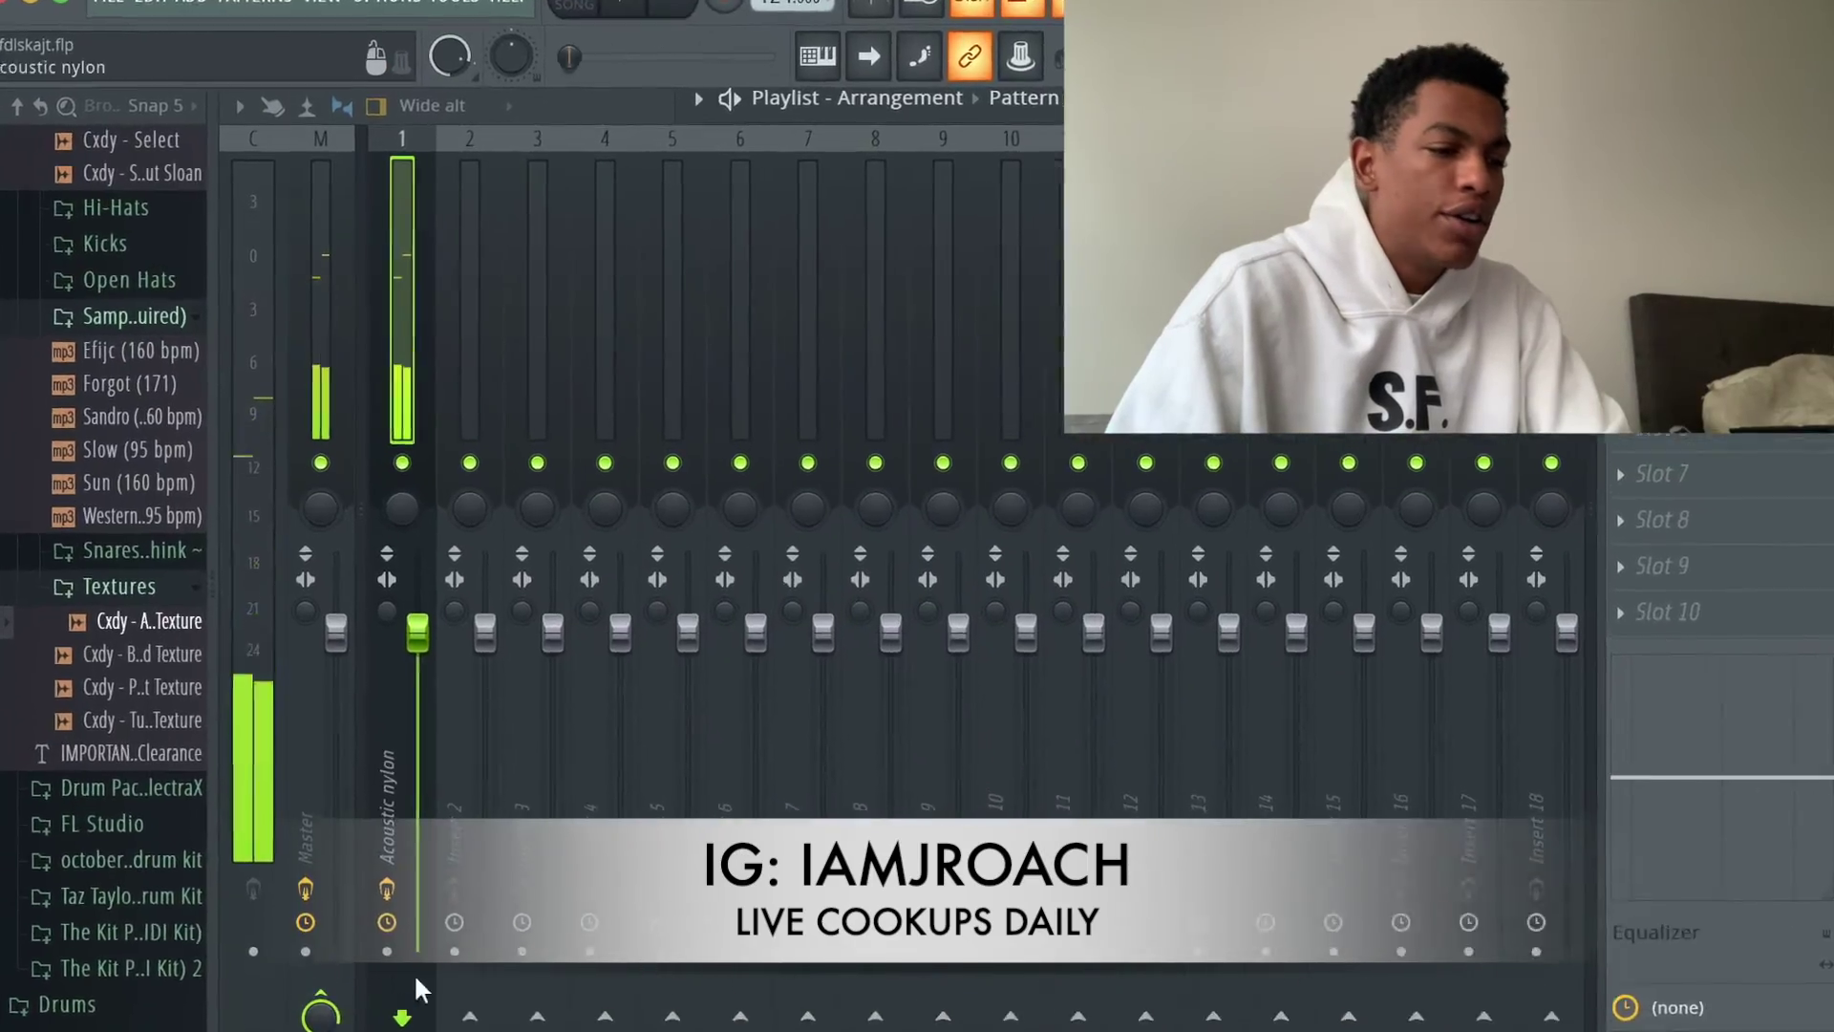
# Step: Arm the Acoustic nylon mixer track and render it in Pattern mode as a 32Bit float WAV audio clip
pyautogui.click(381, 905)
pyautogui.hotkey('alt', 'r')
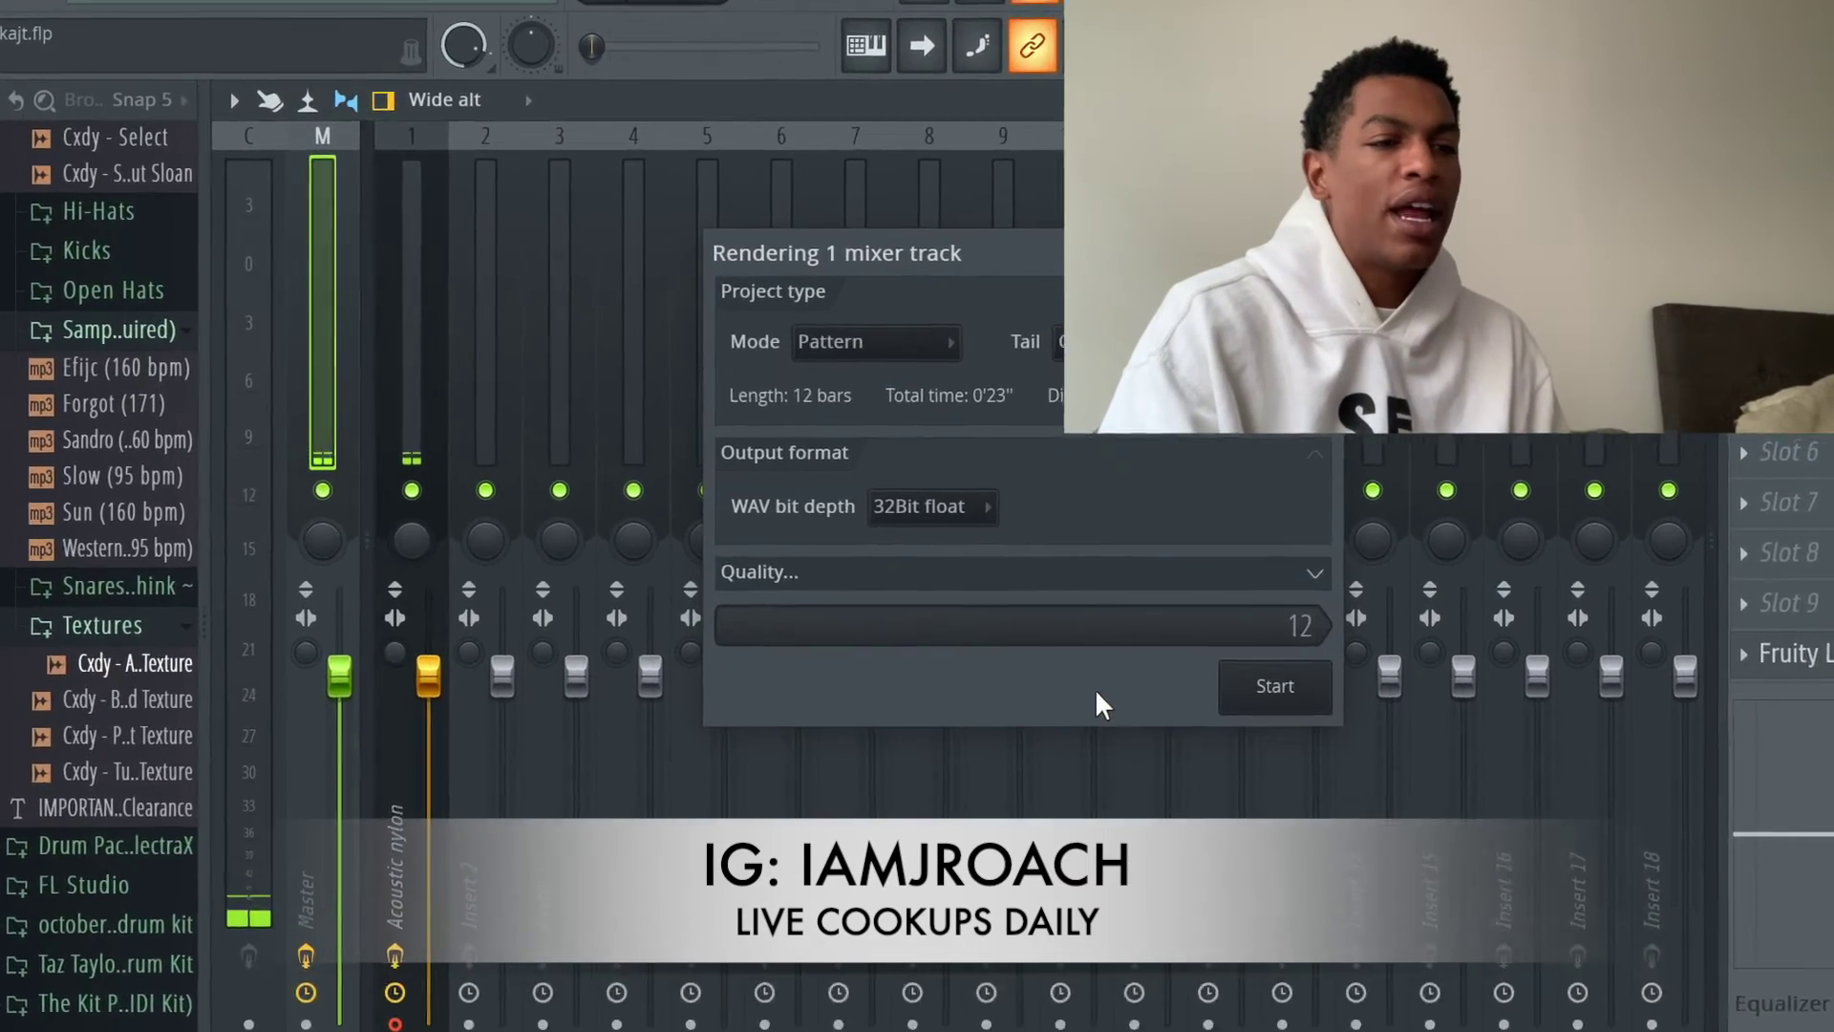
pyautogui.click(1276, 686)
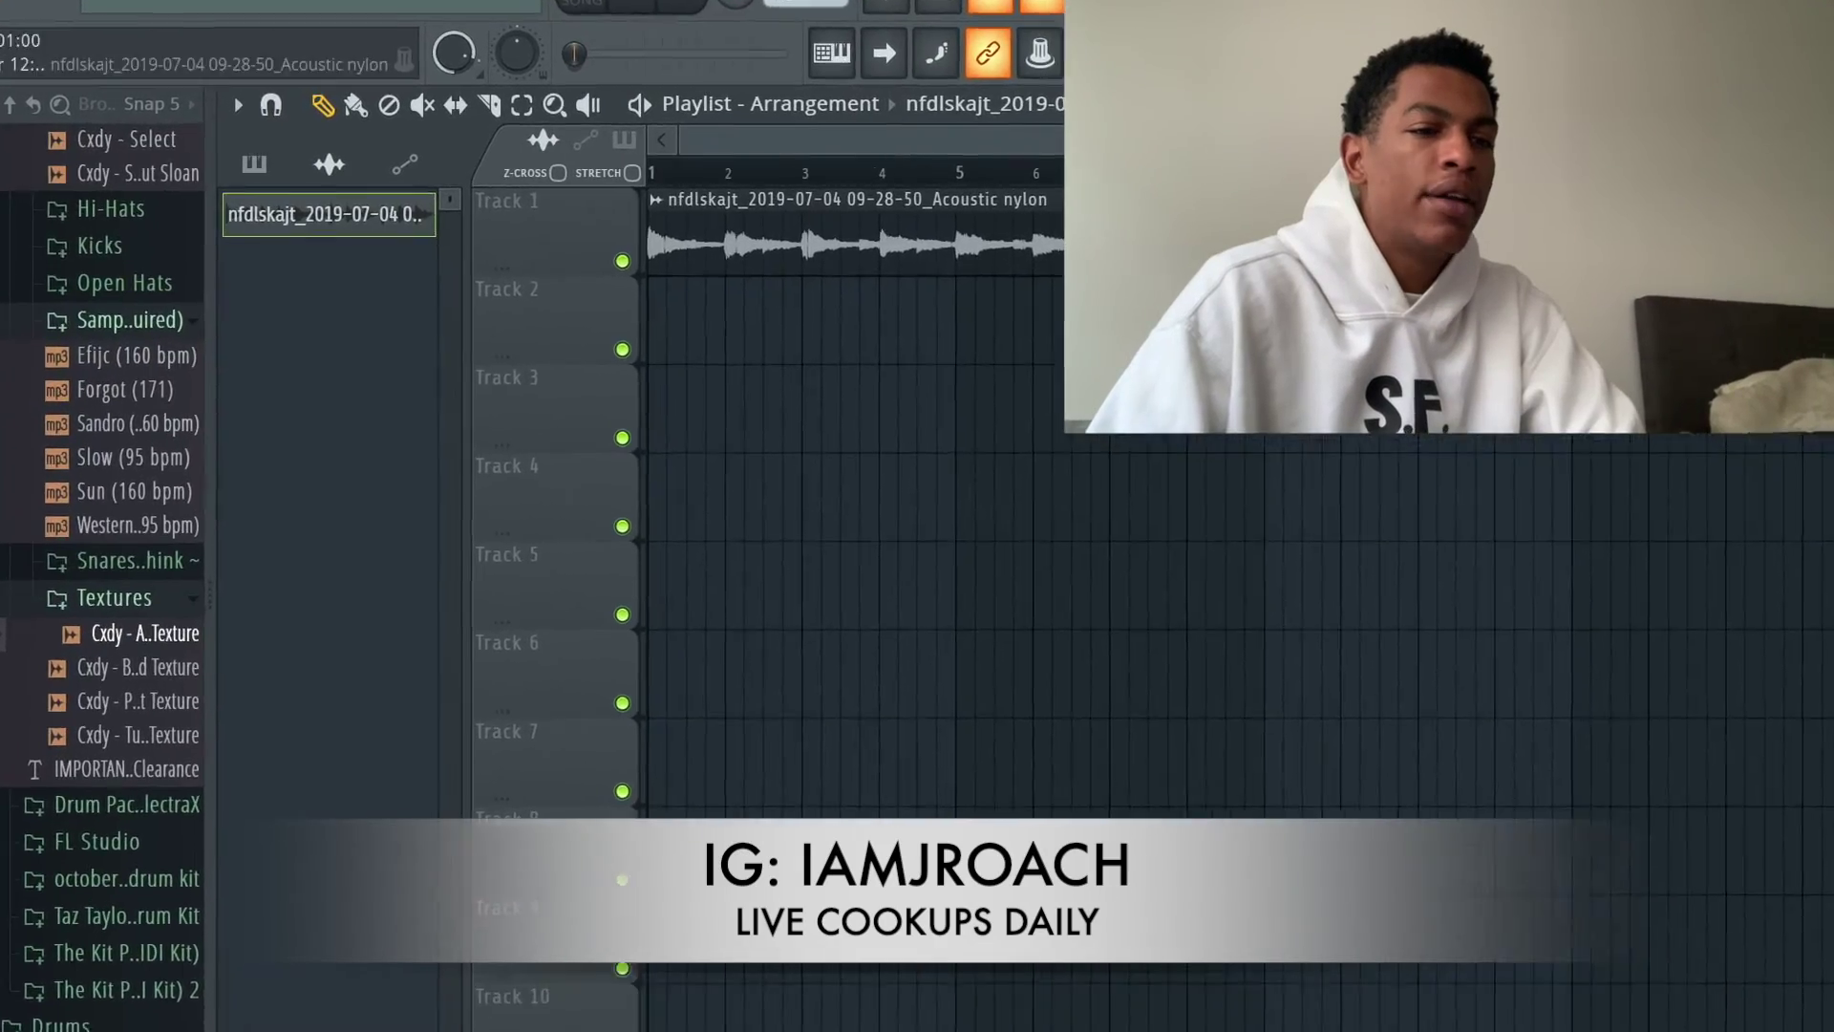
# Step: Place the rendered Acoustic nylon audio clip at the start of playlist Track 1 and save the project
pyautogui.doubleClick(801, 207)
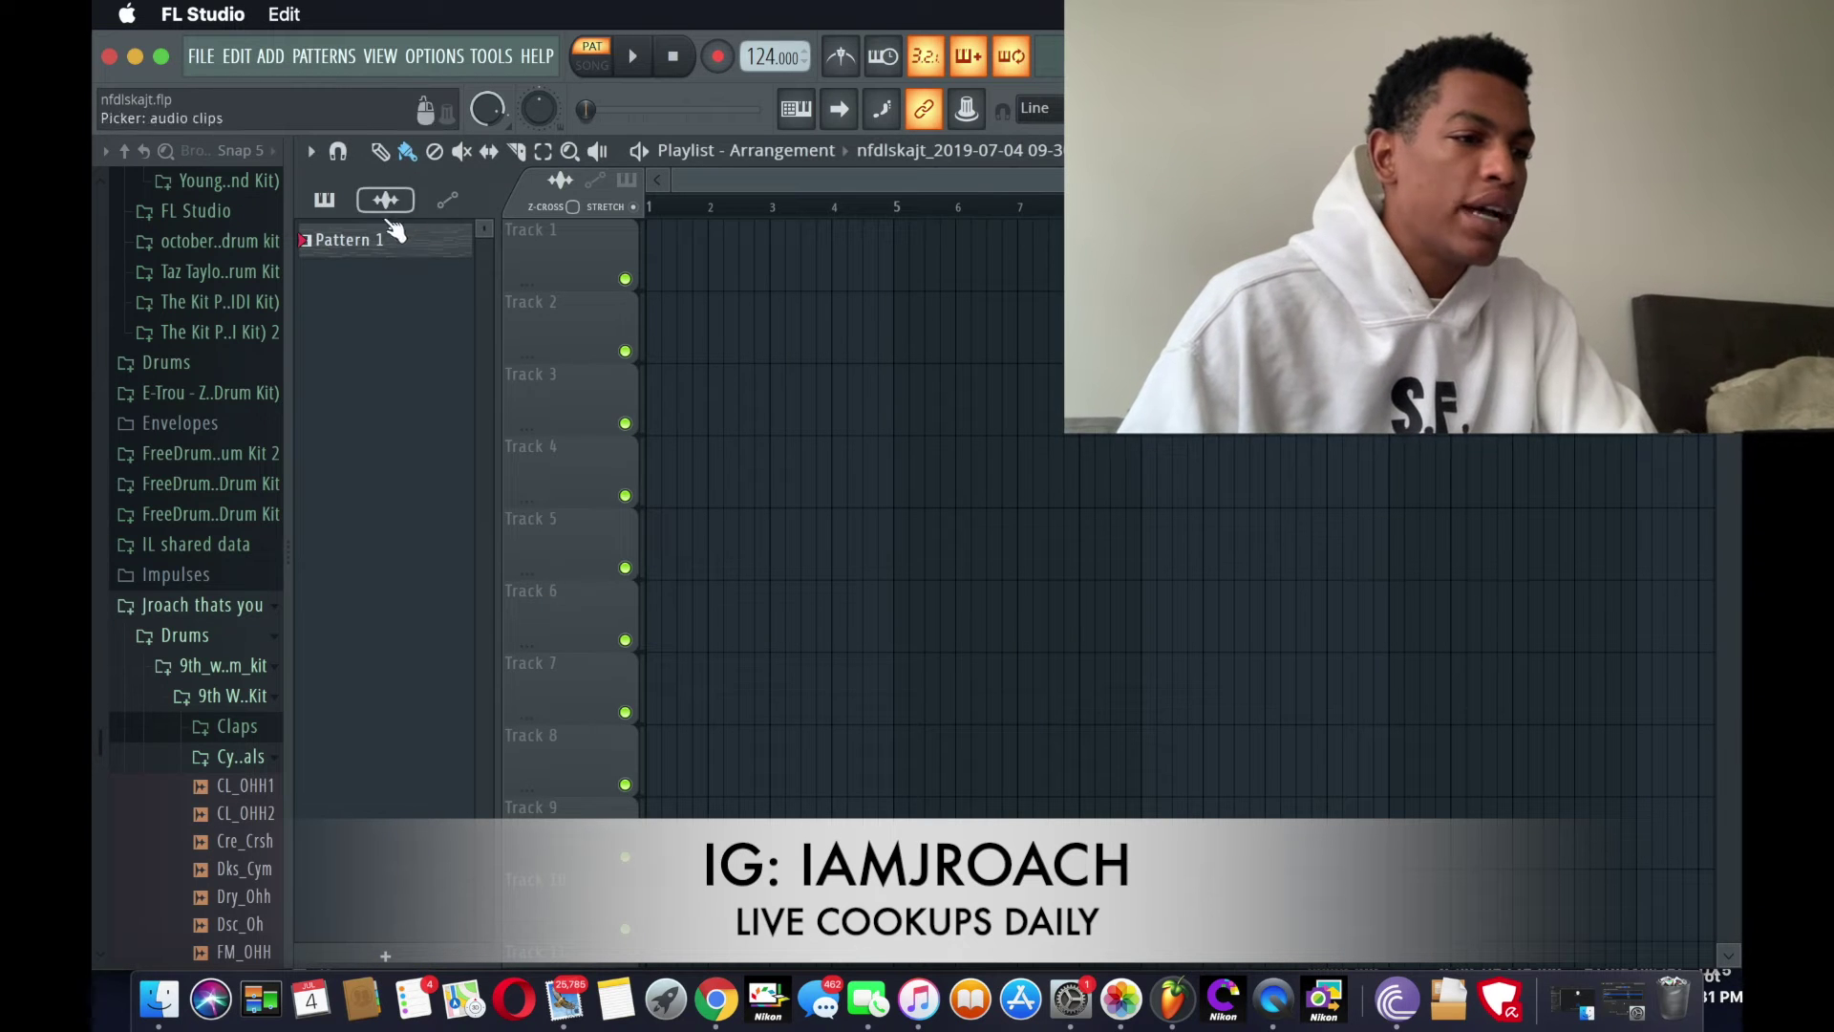
pyautogui.click(386, 199)
pyautogui.click(714, 268)
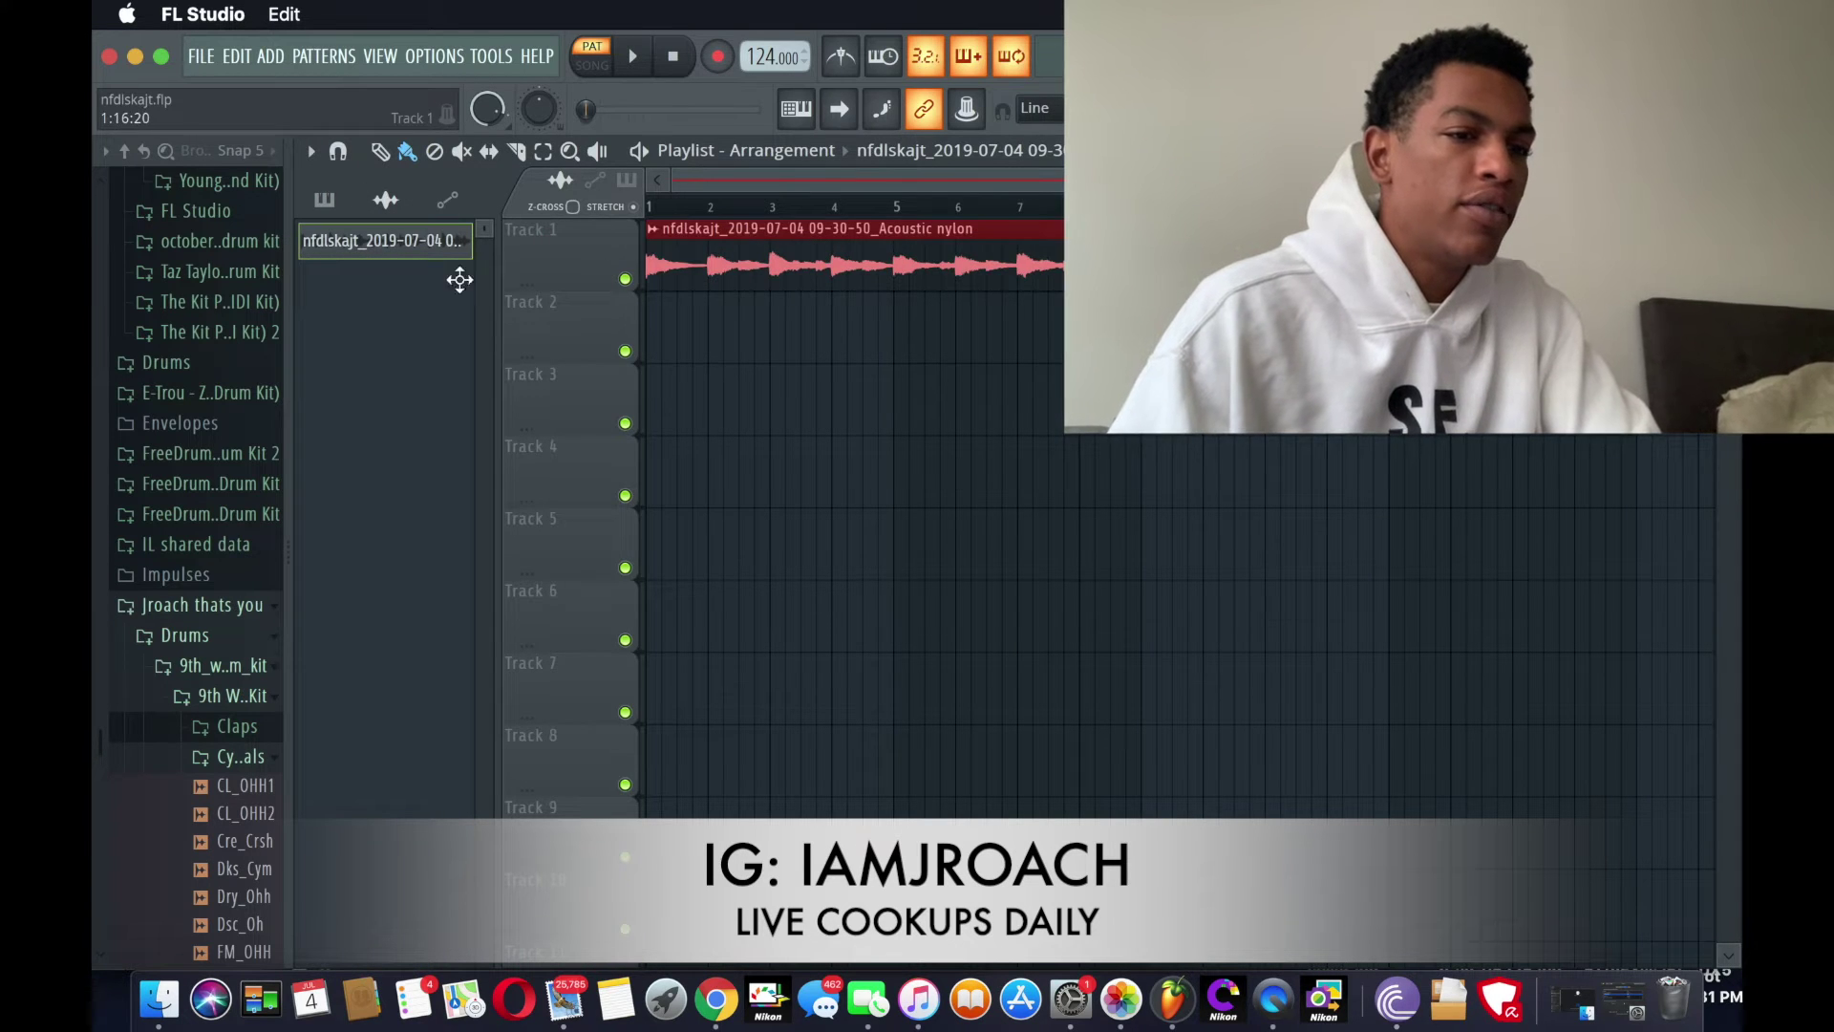
pyautogui.press('super+s')
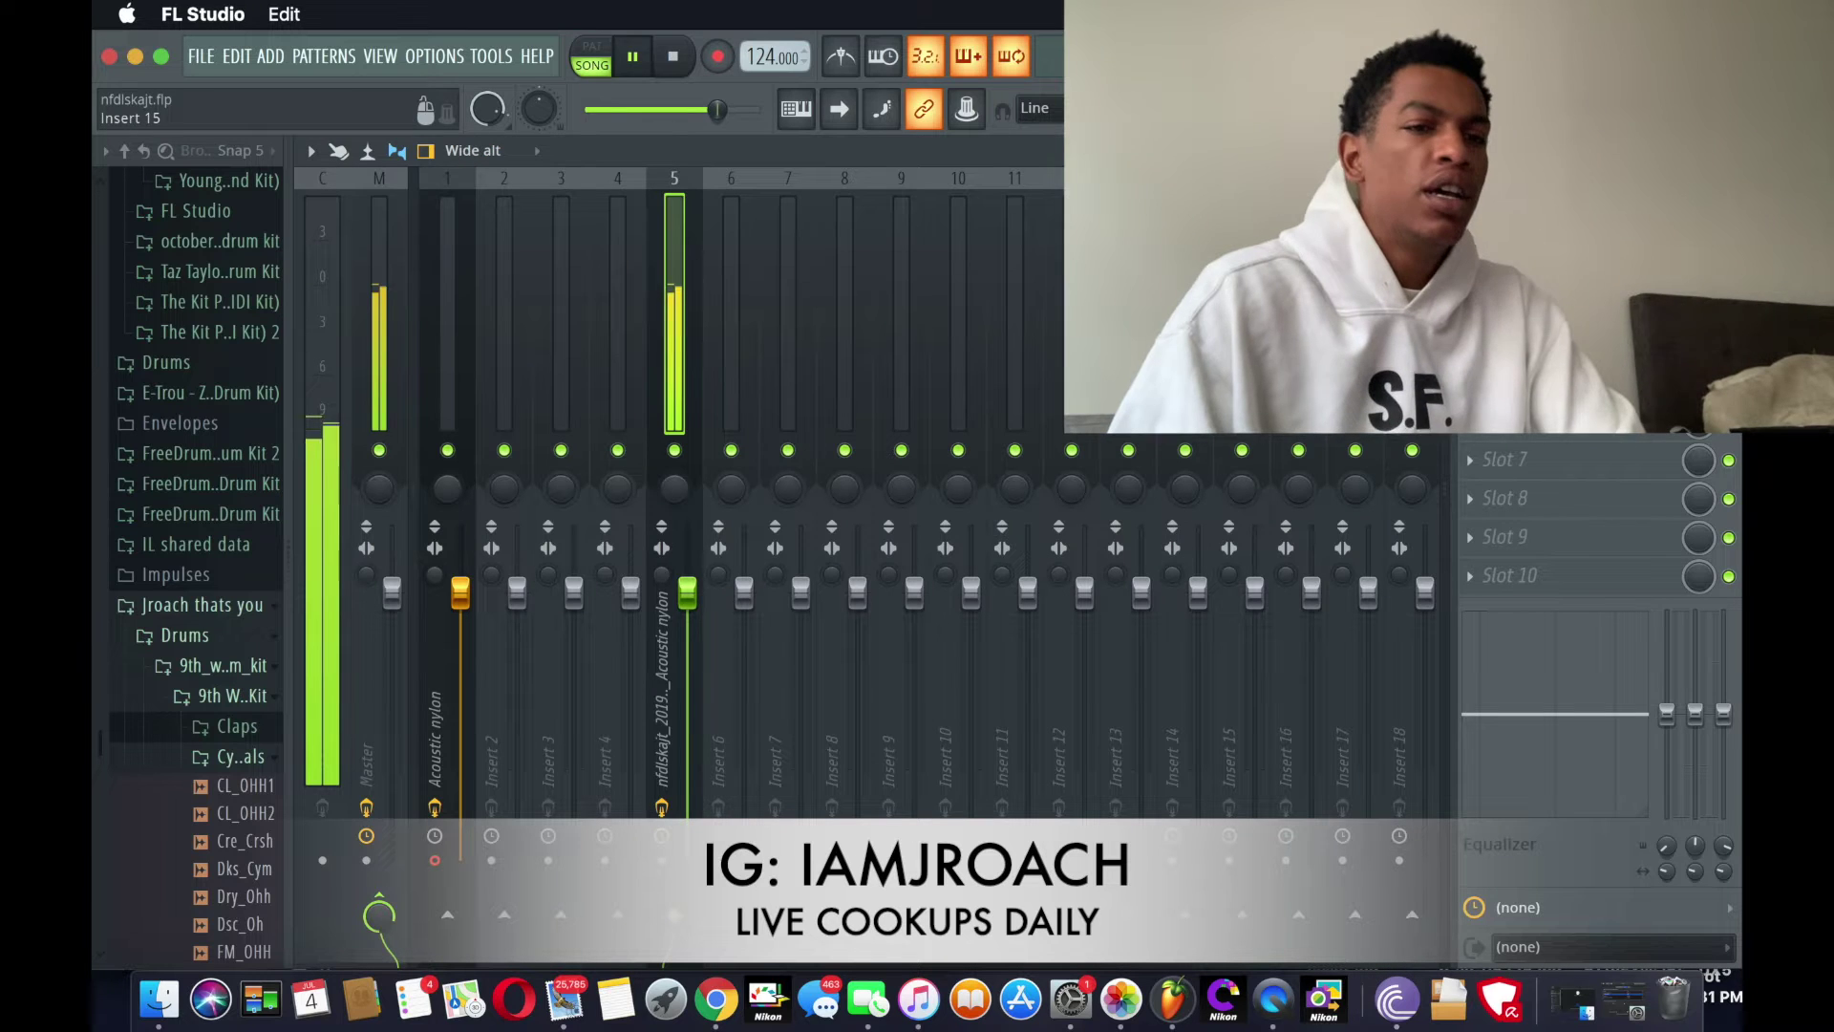
# Step: Add Gross Beat to the rendered clip's mixer track, using the Chaos 2 time preset with a 64% time mix
pyautogui.press('space')
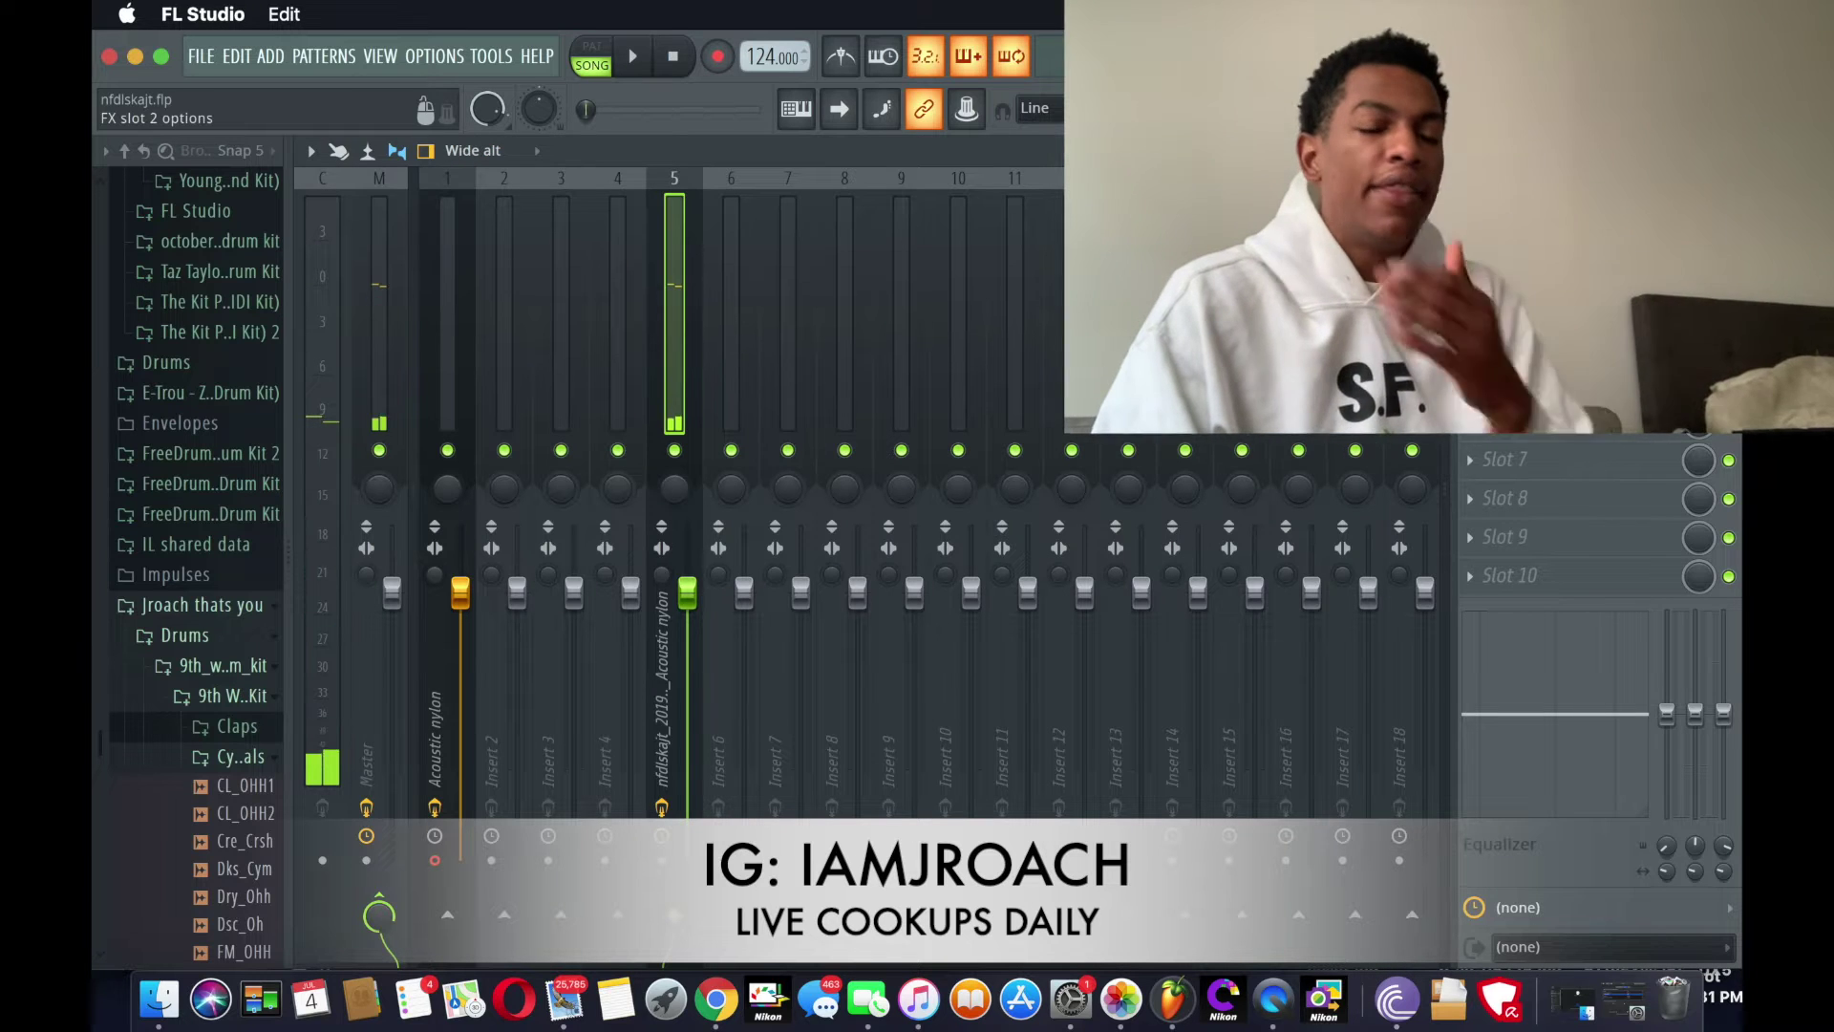
pyautogui.click(1470, 230)
pyautogui.moveTo(1510, 309)
pyautogui.moveTo(1387, 359)
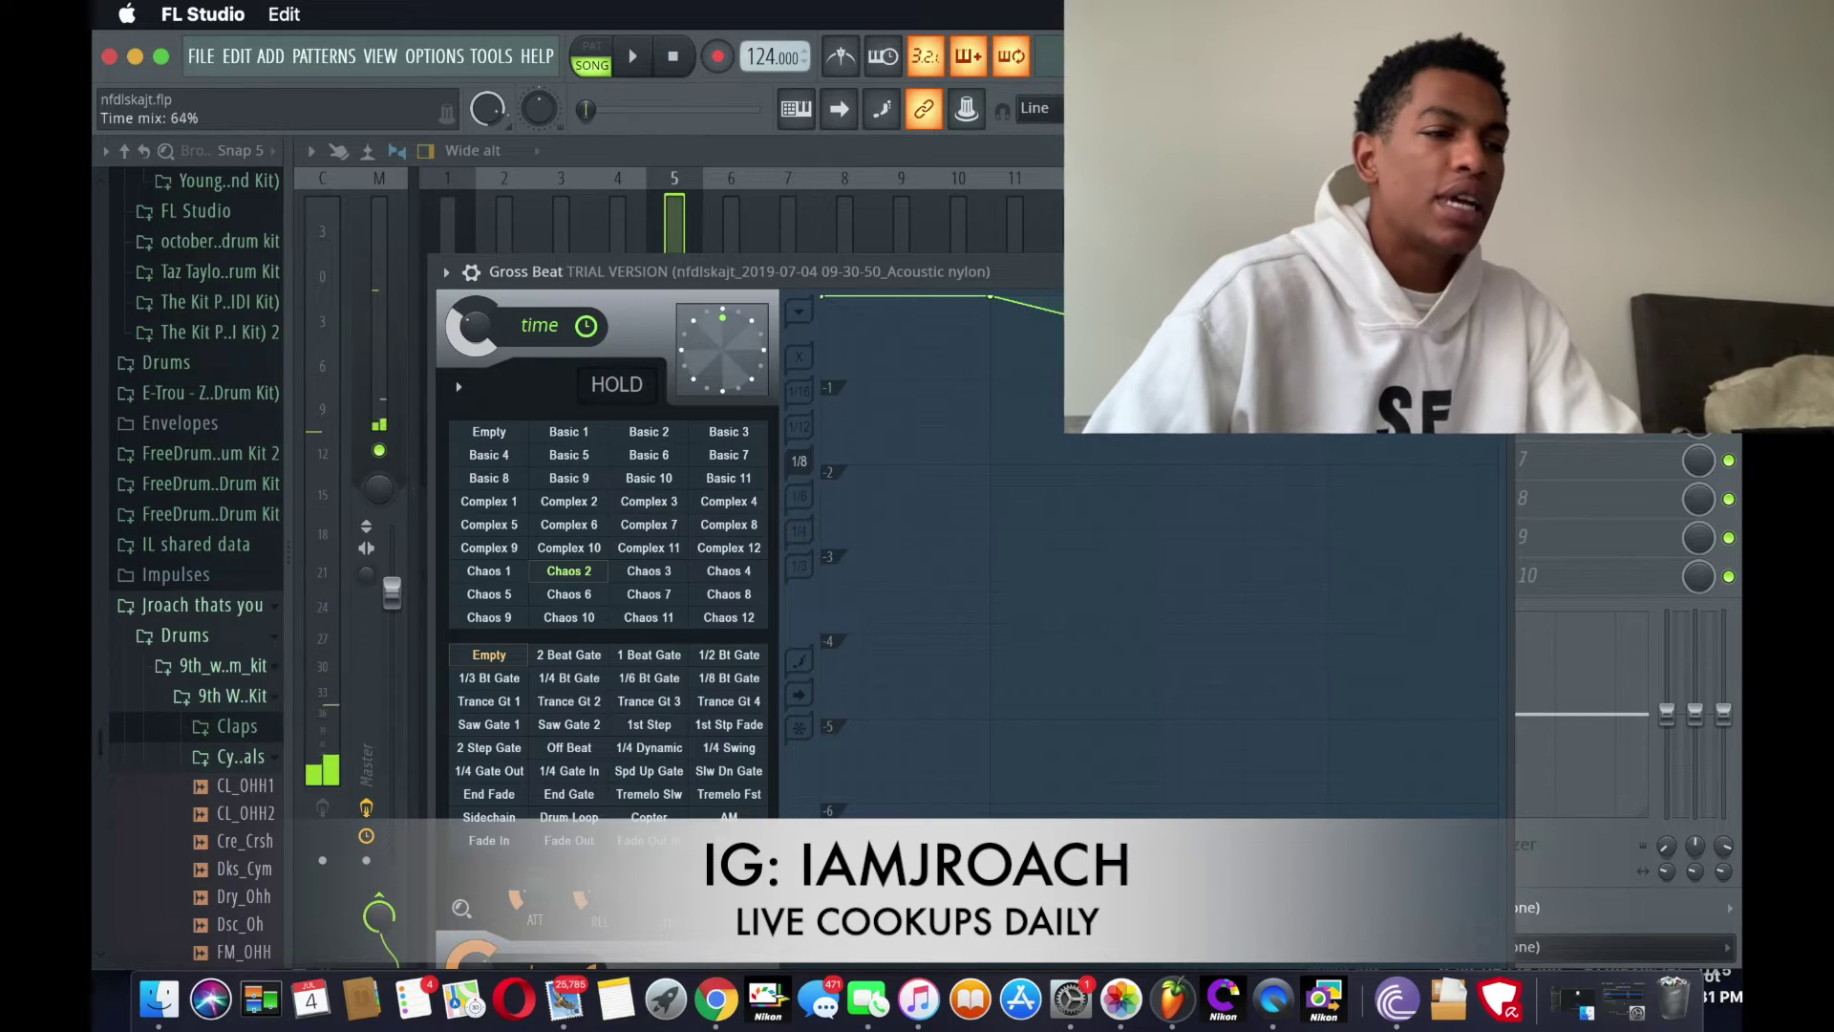
pyautogui.press('space')
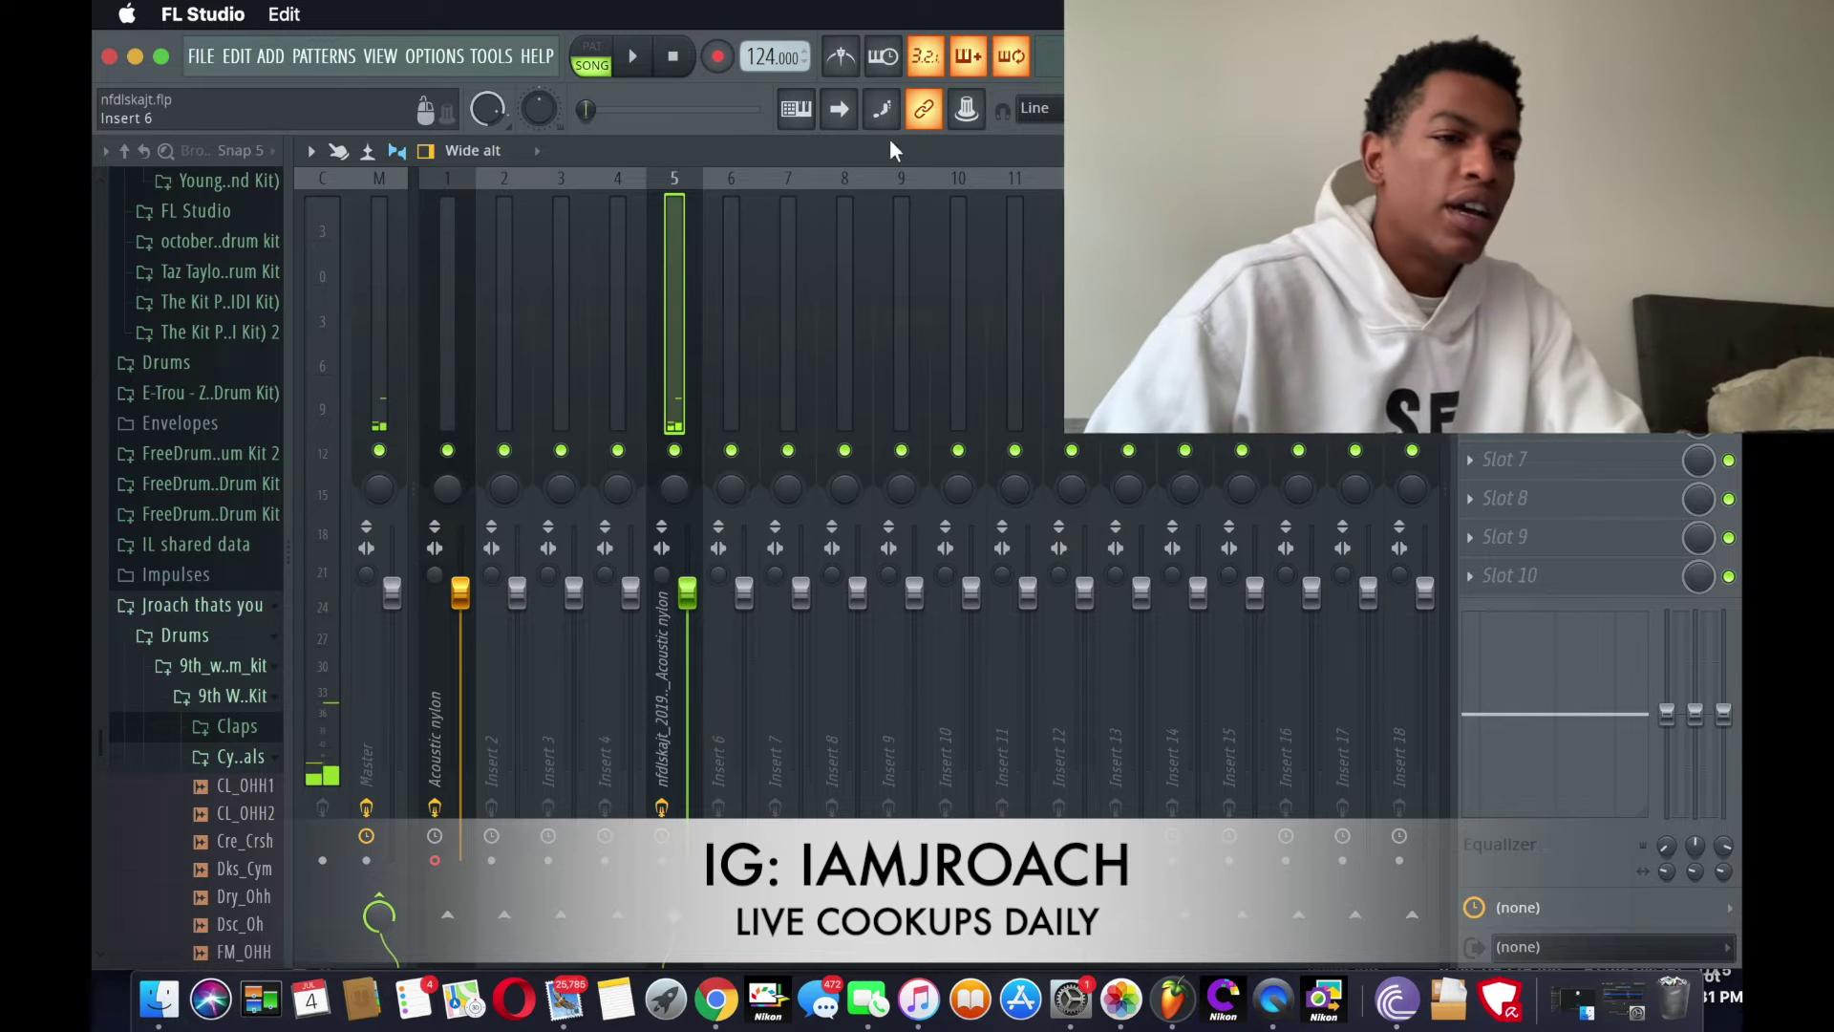
# Step: Disarm the Acoustic nylon track and render the audio clip's mixer track with Gross Beat to a new full-song audio clip
pyautogui.click(1323, 109)
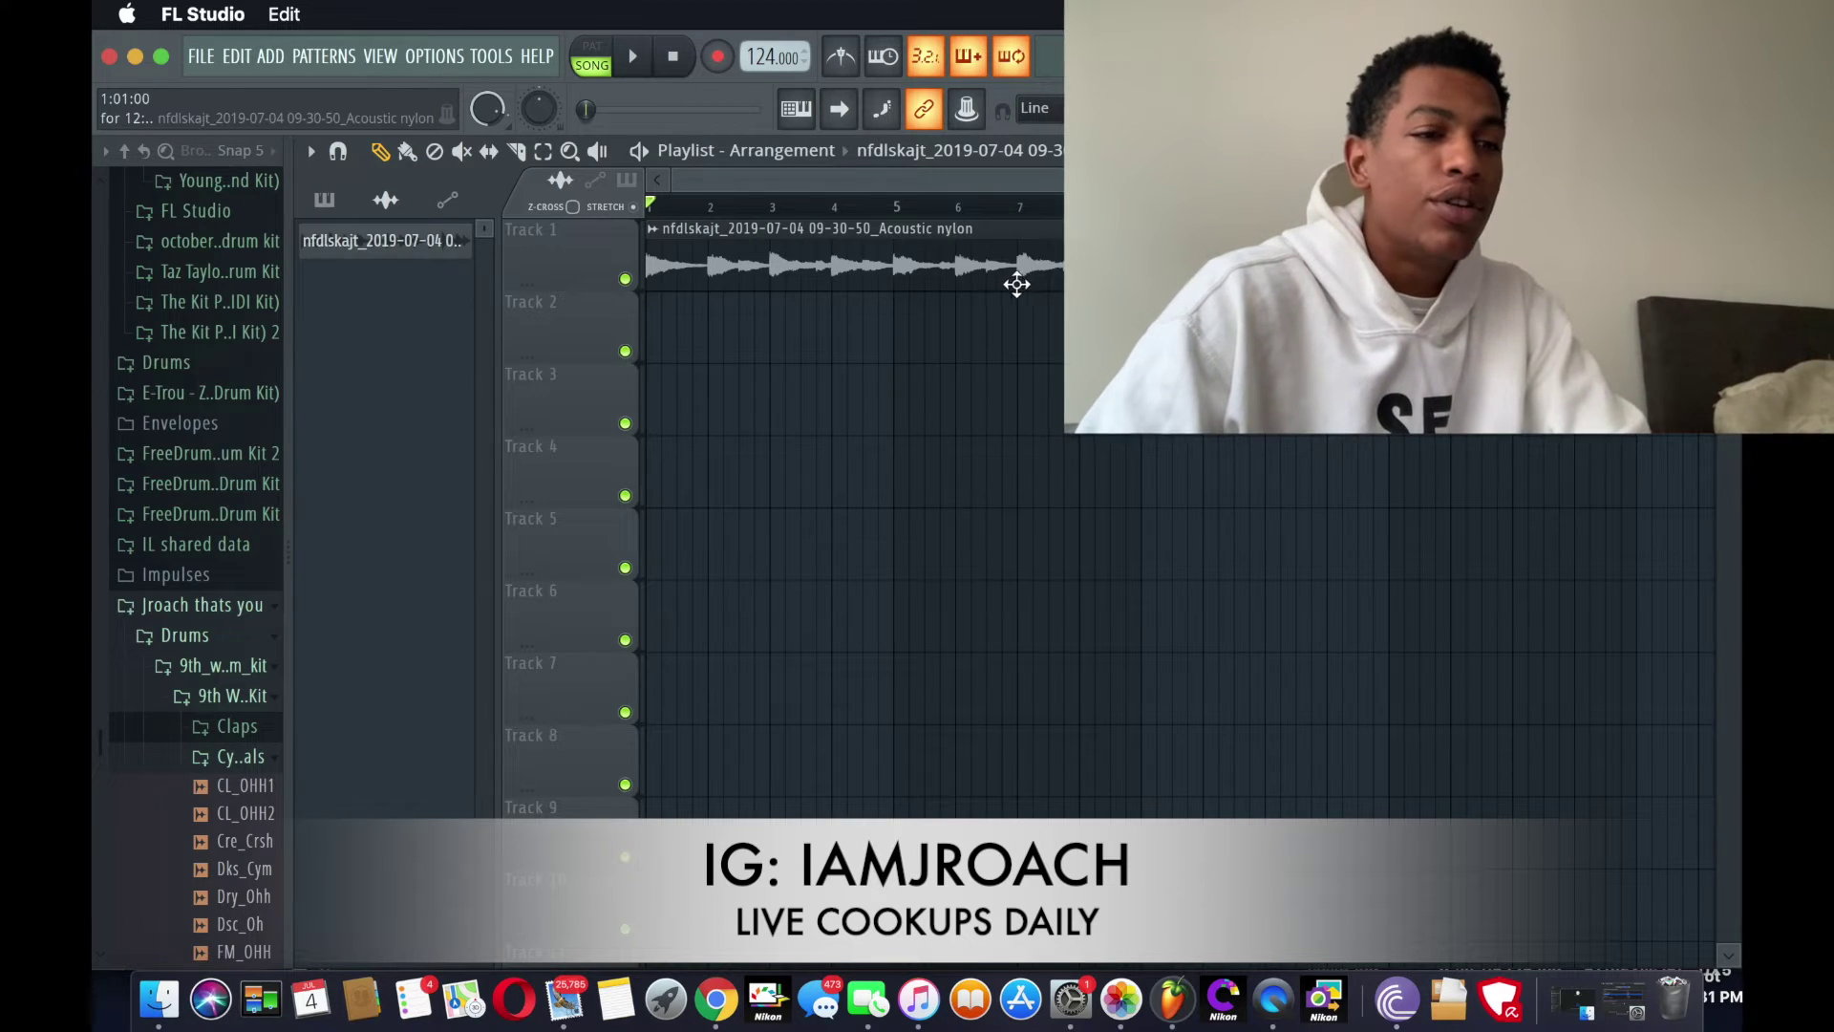
pyautogui.press('F9')
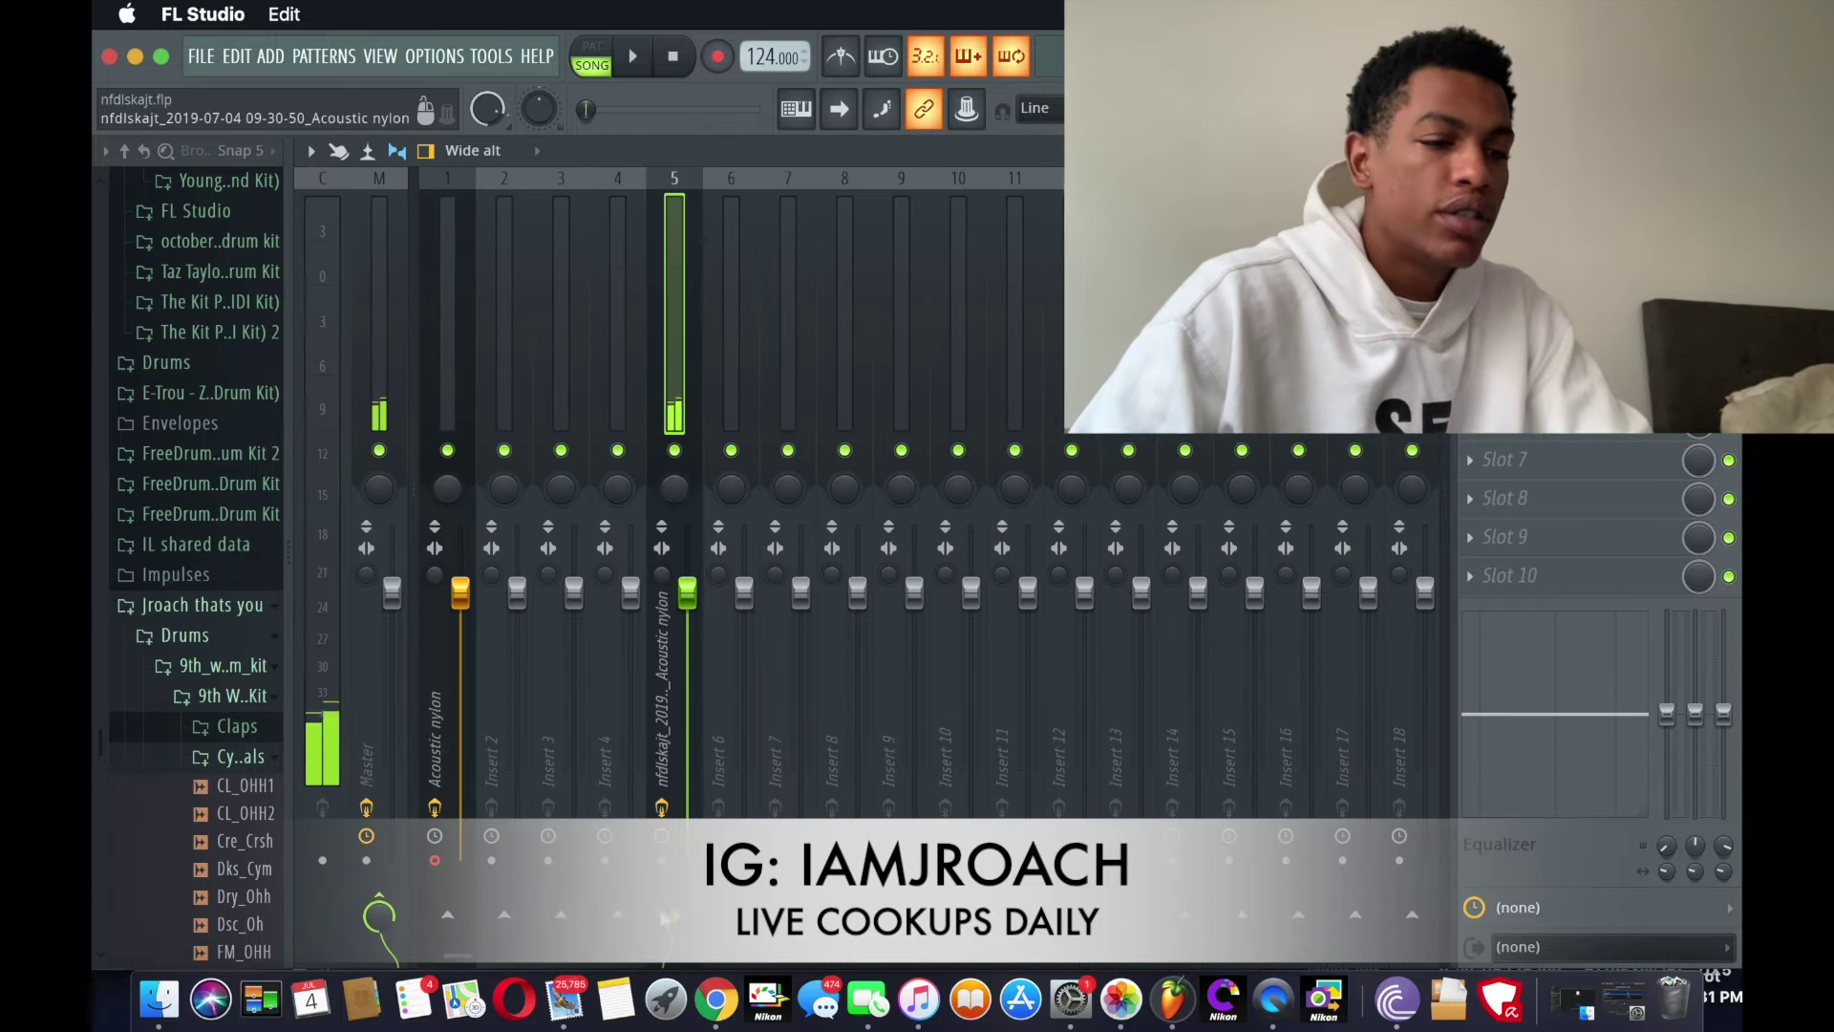
pyautogui.click(456, 879)
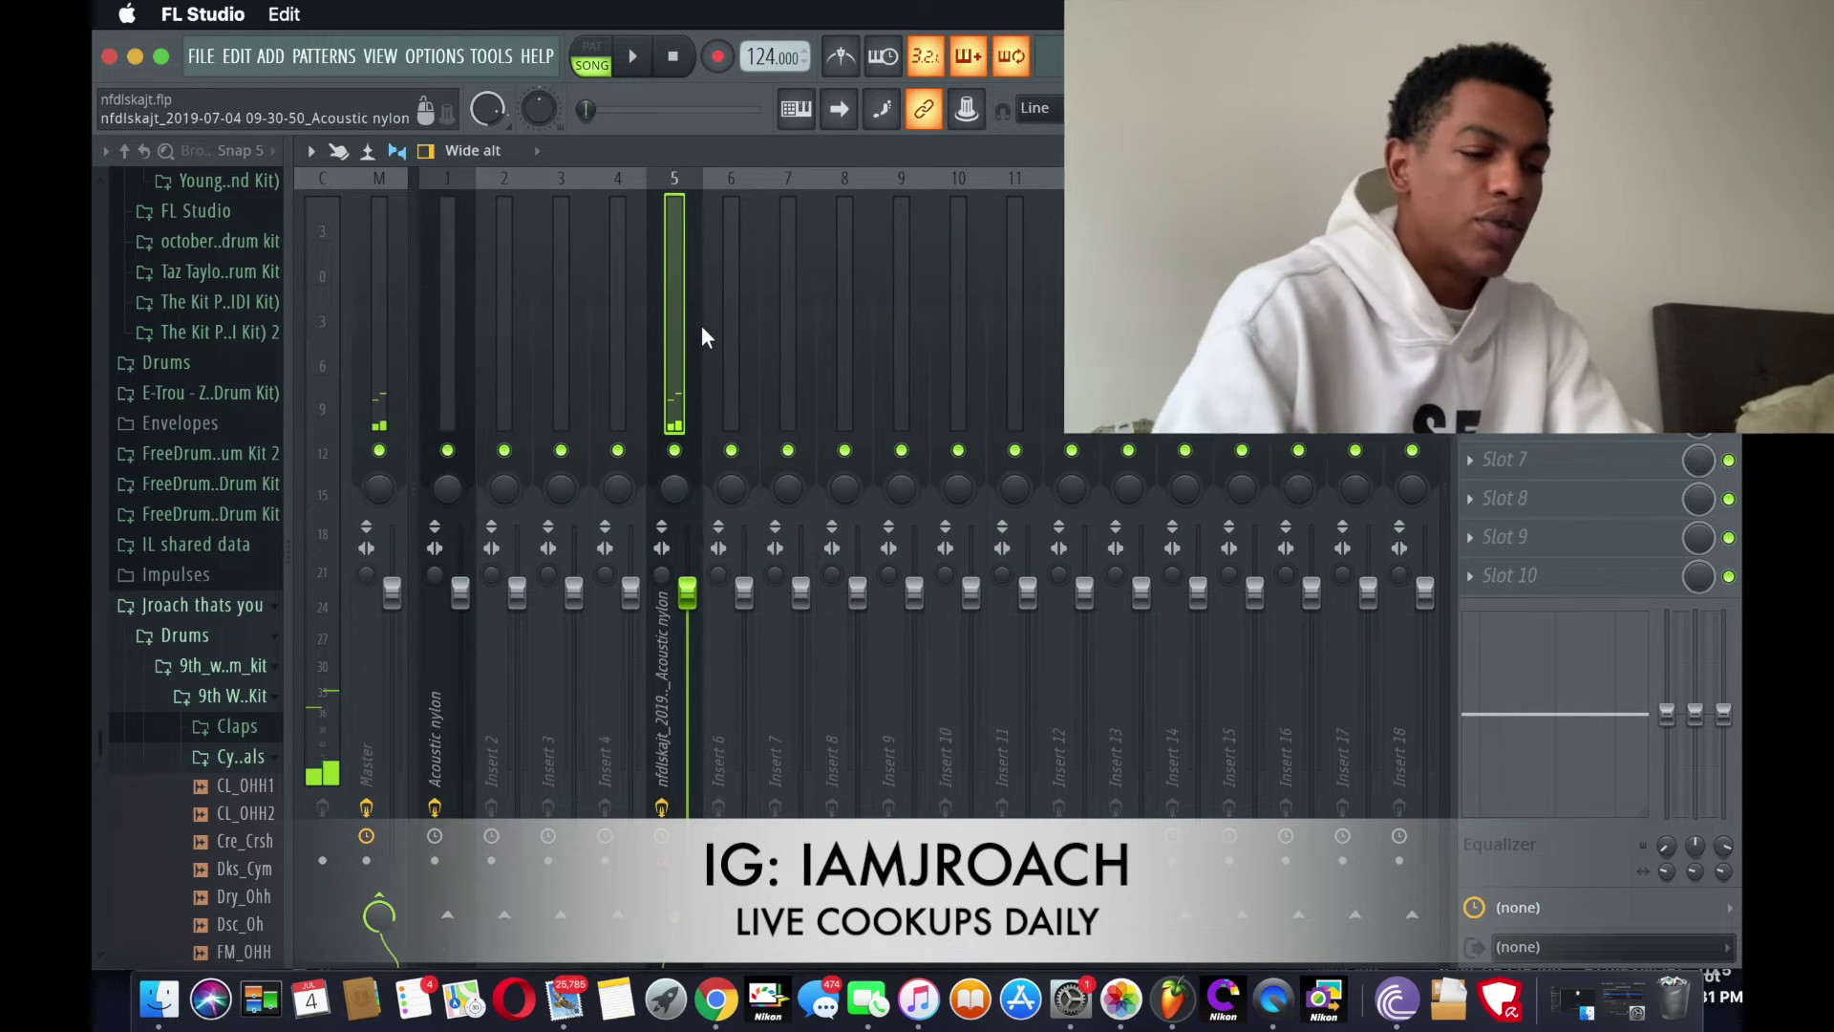
pyautogui.hotkey('alt', 'r')
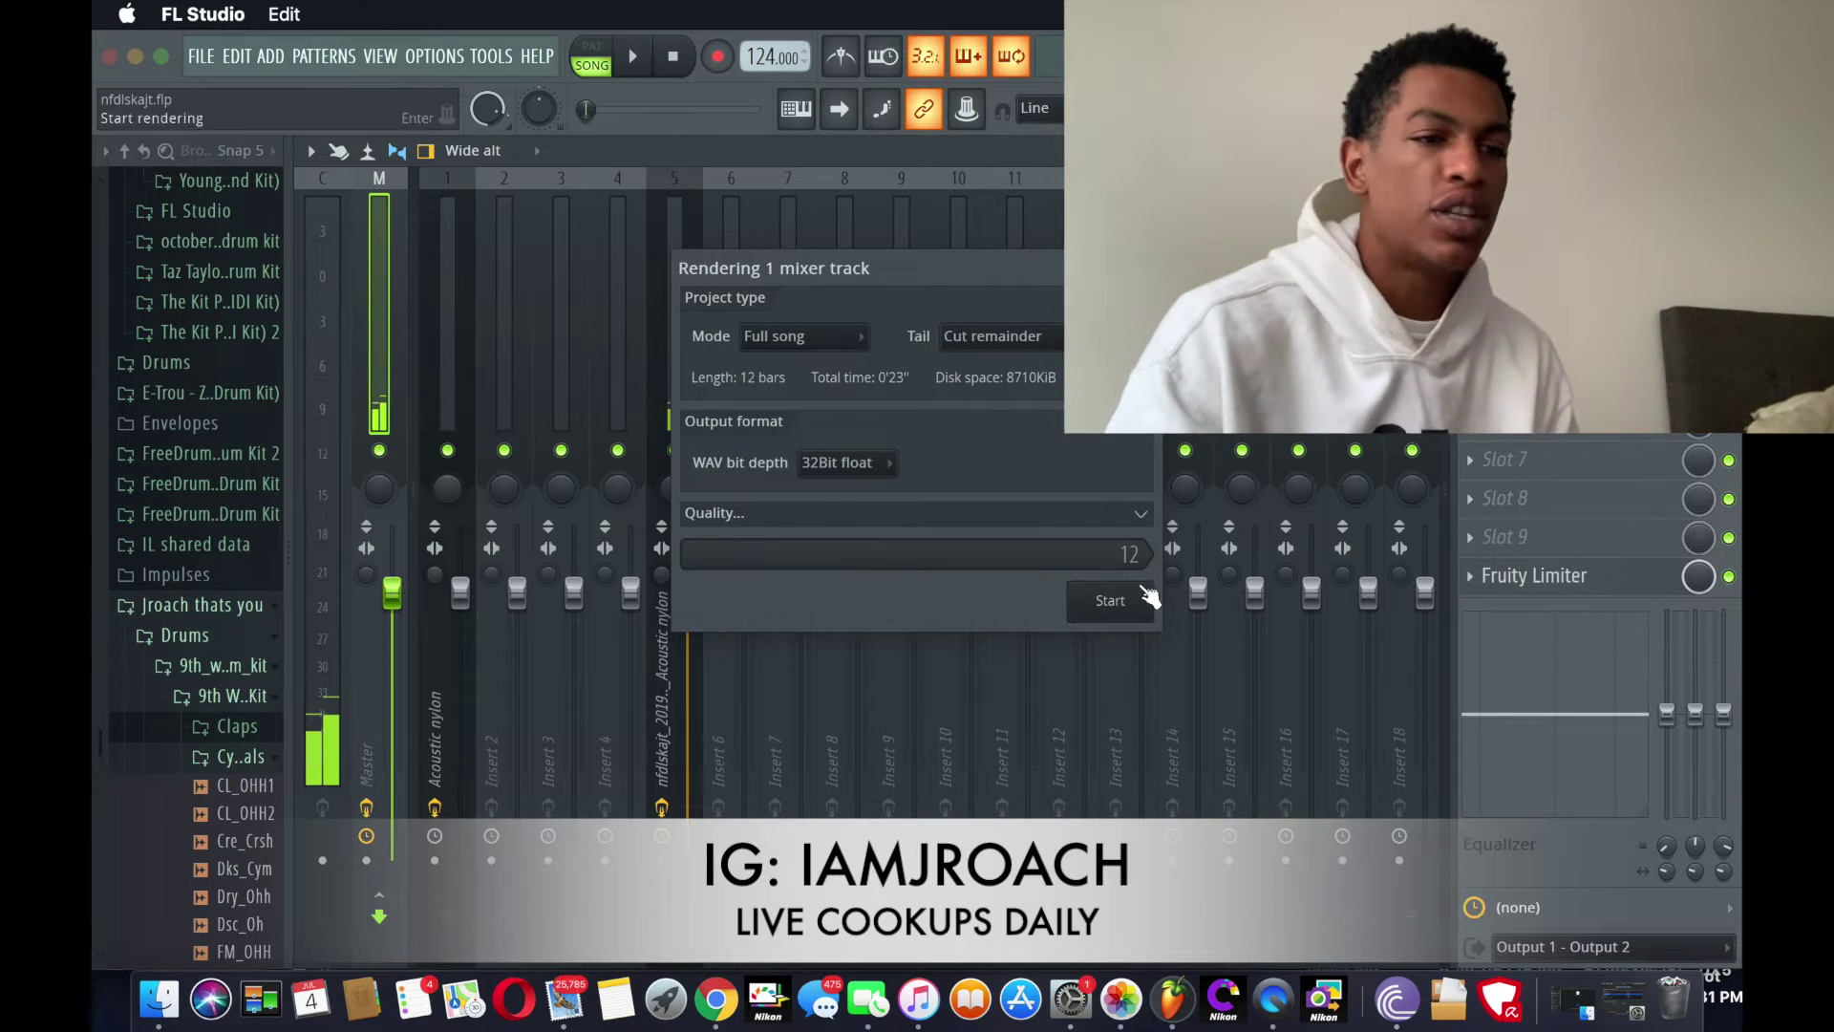
pyautogui.click(790, 344)
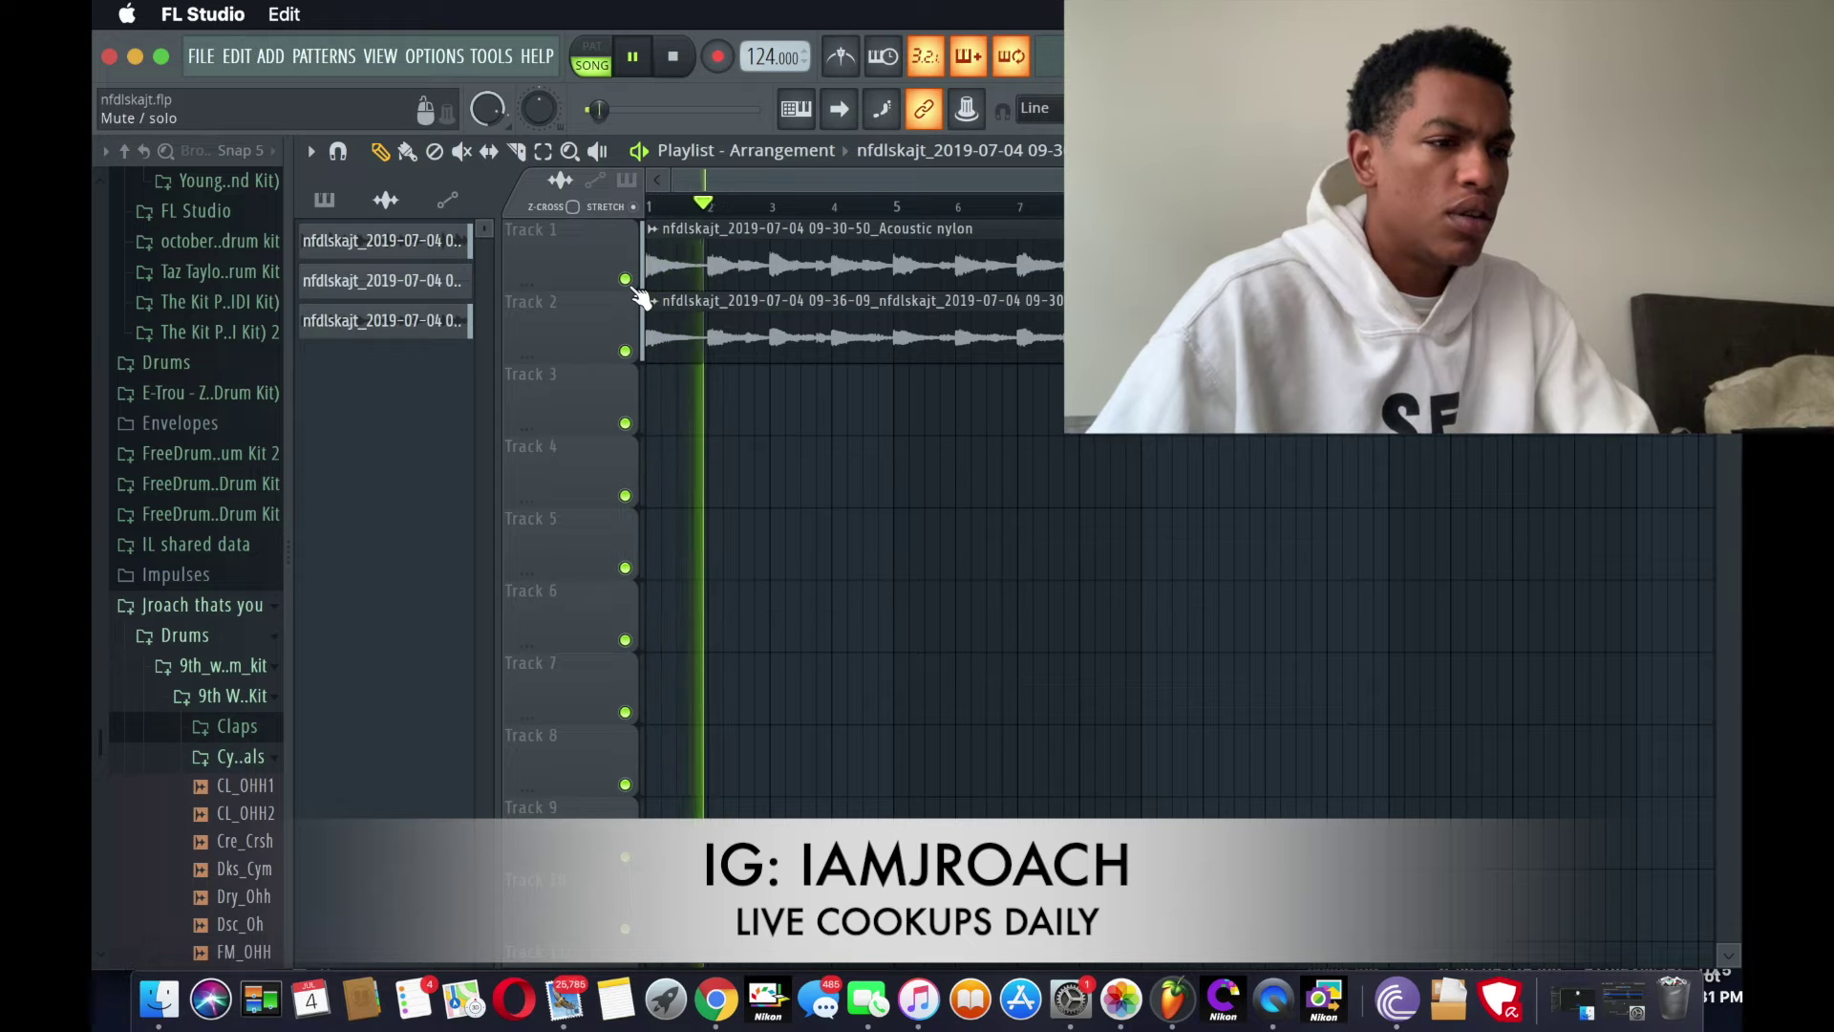
# Step: Mute the original Acoustic nylon clip's Track 1 in the playlist and bring up the mixer
pyautogui.click(625, 279)
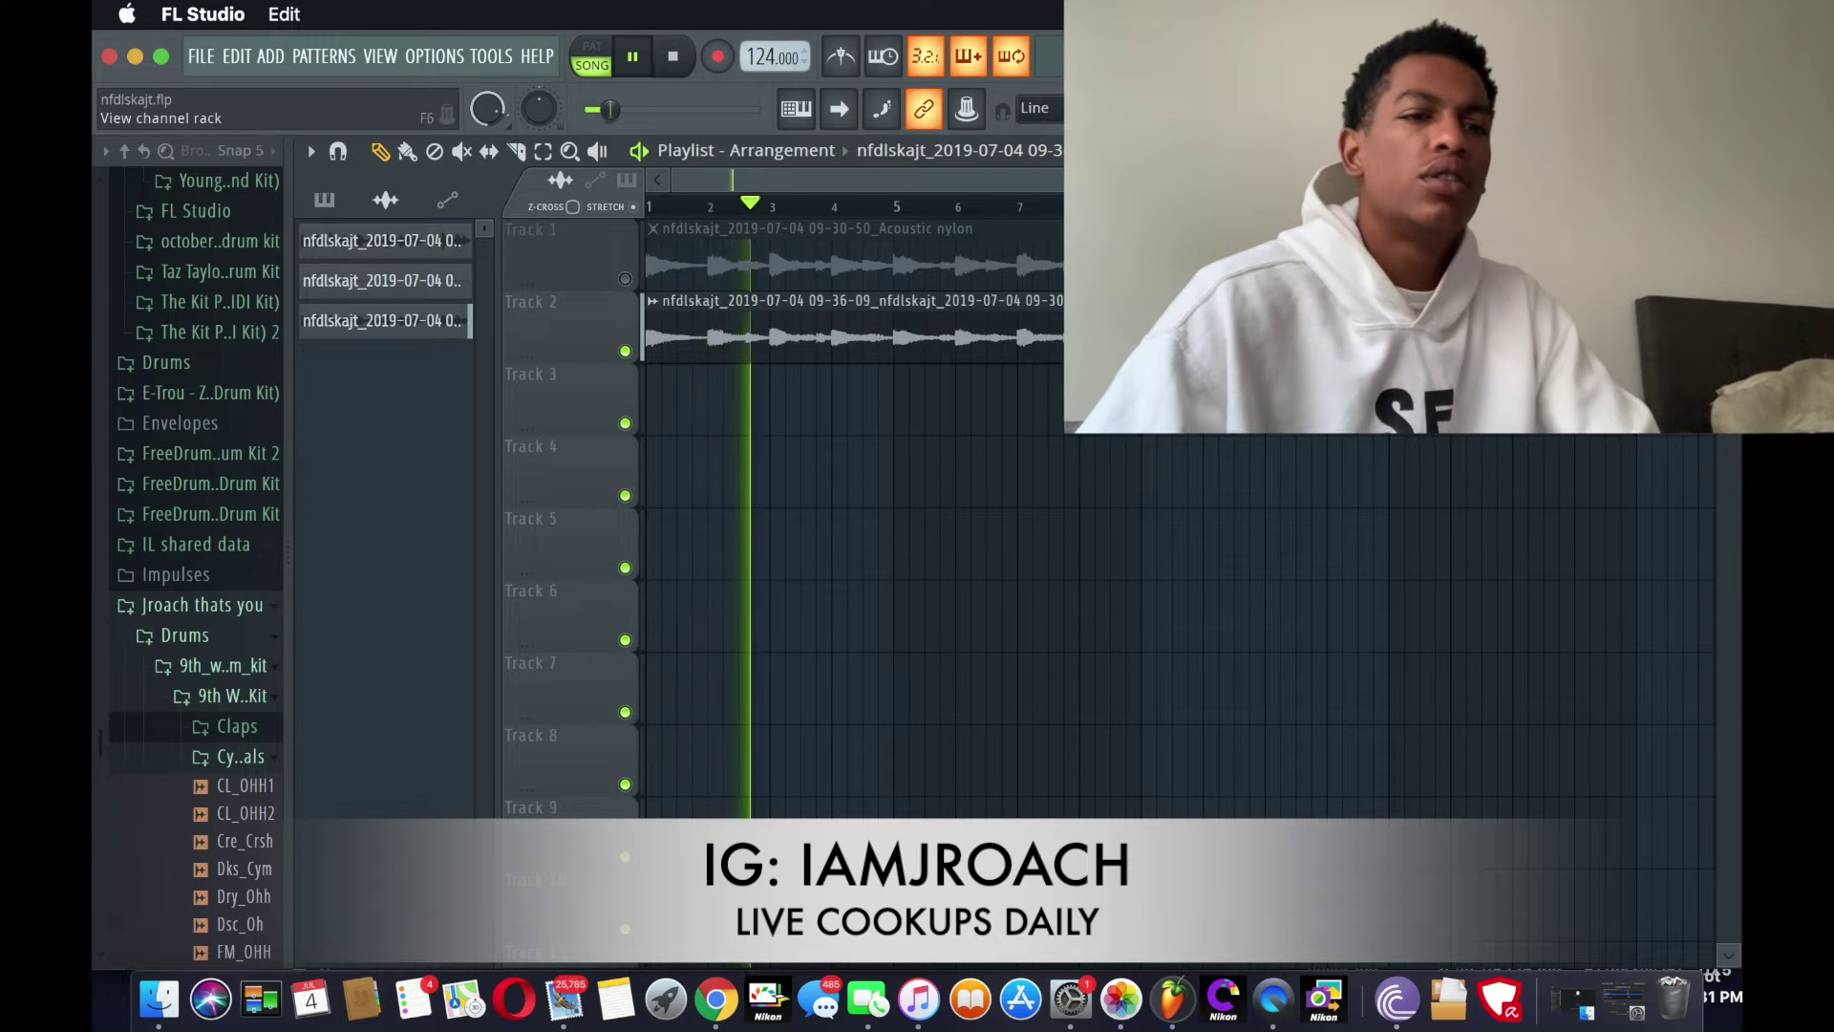
pyautogui.press('F9')
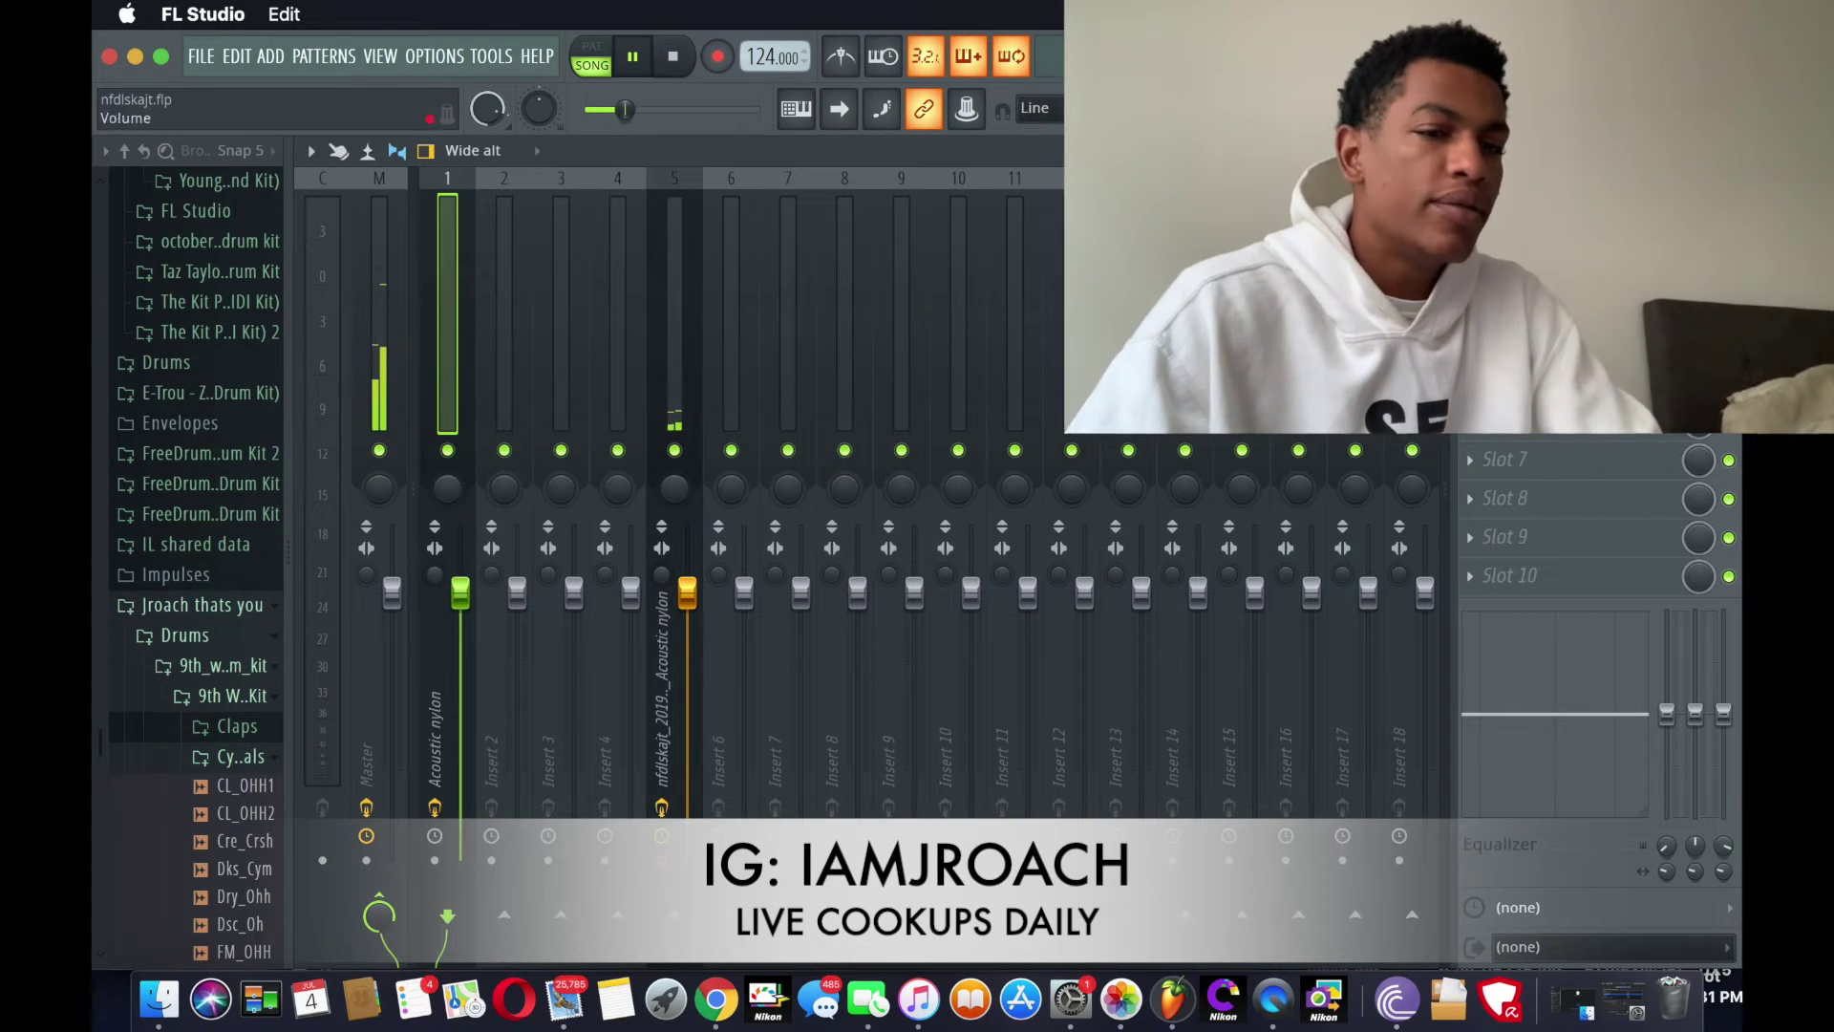
# Step: Add a Fruity Slicer channel loaded with the rendered Acoustic nylon audio and bring up its slicer settings
pyautogui.press('F6')
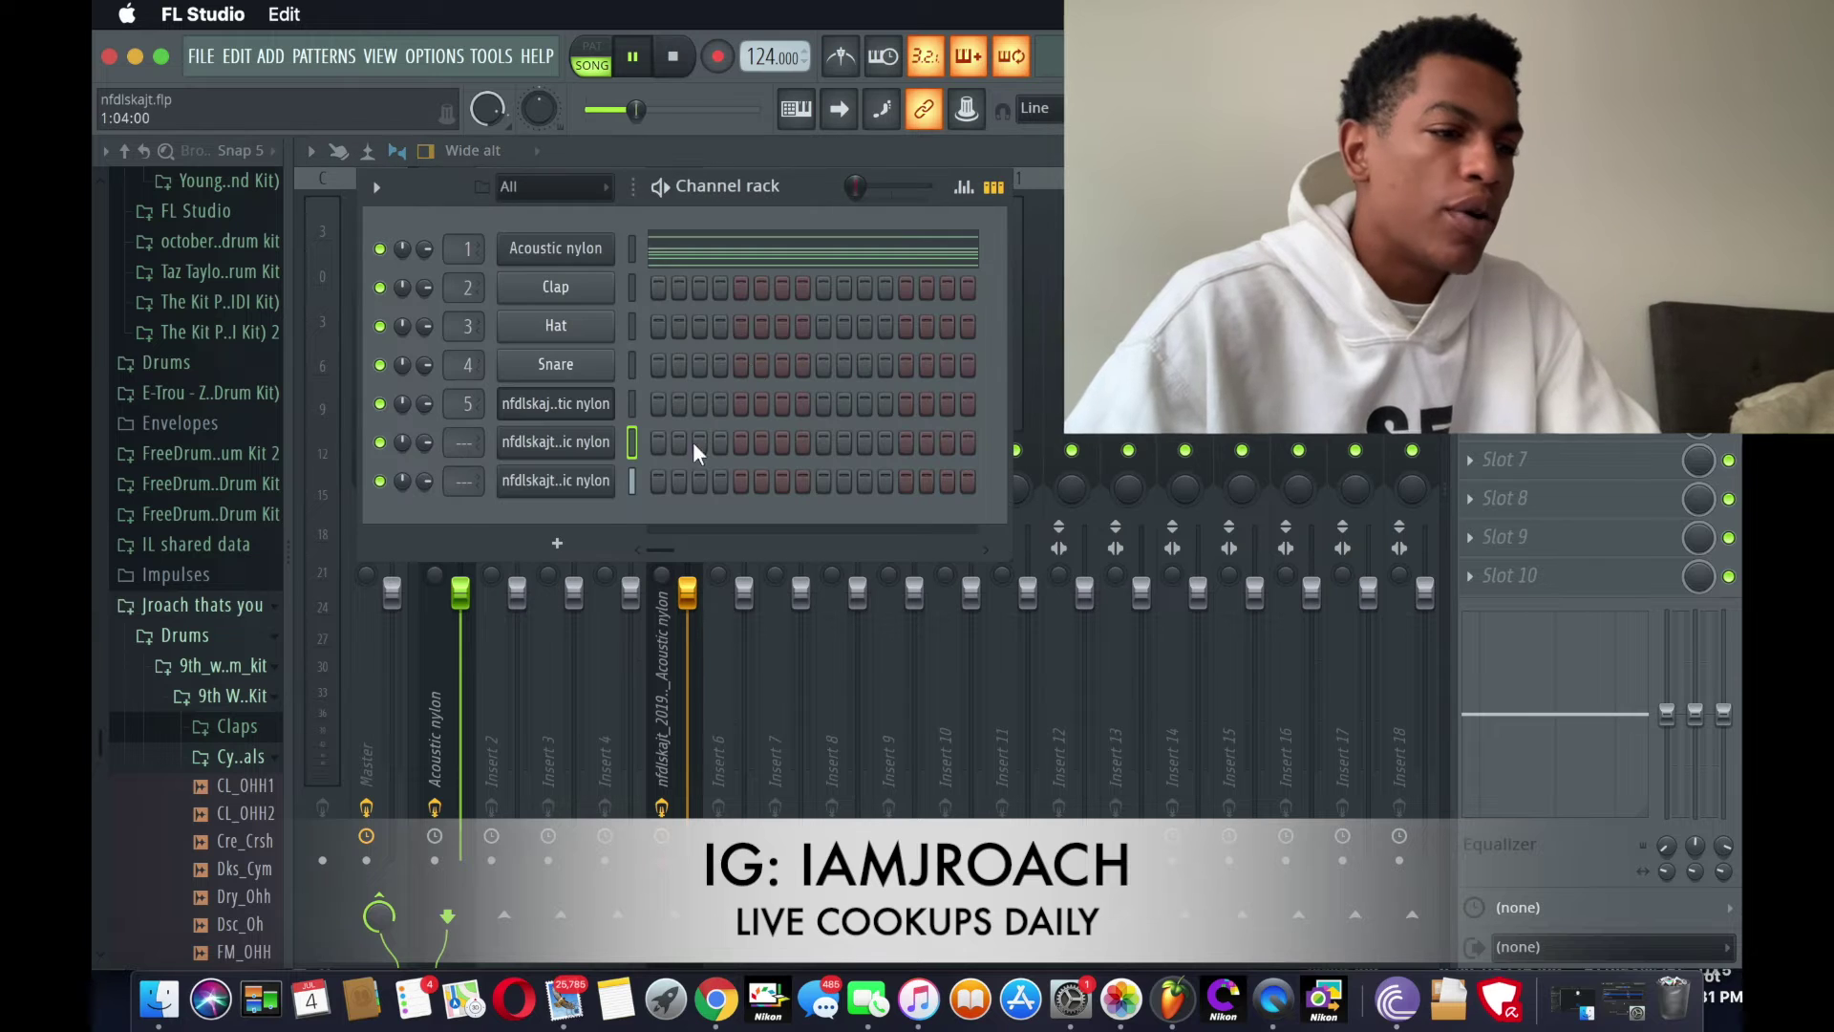
pyautogui.click(579, 546)
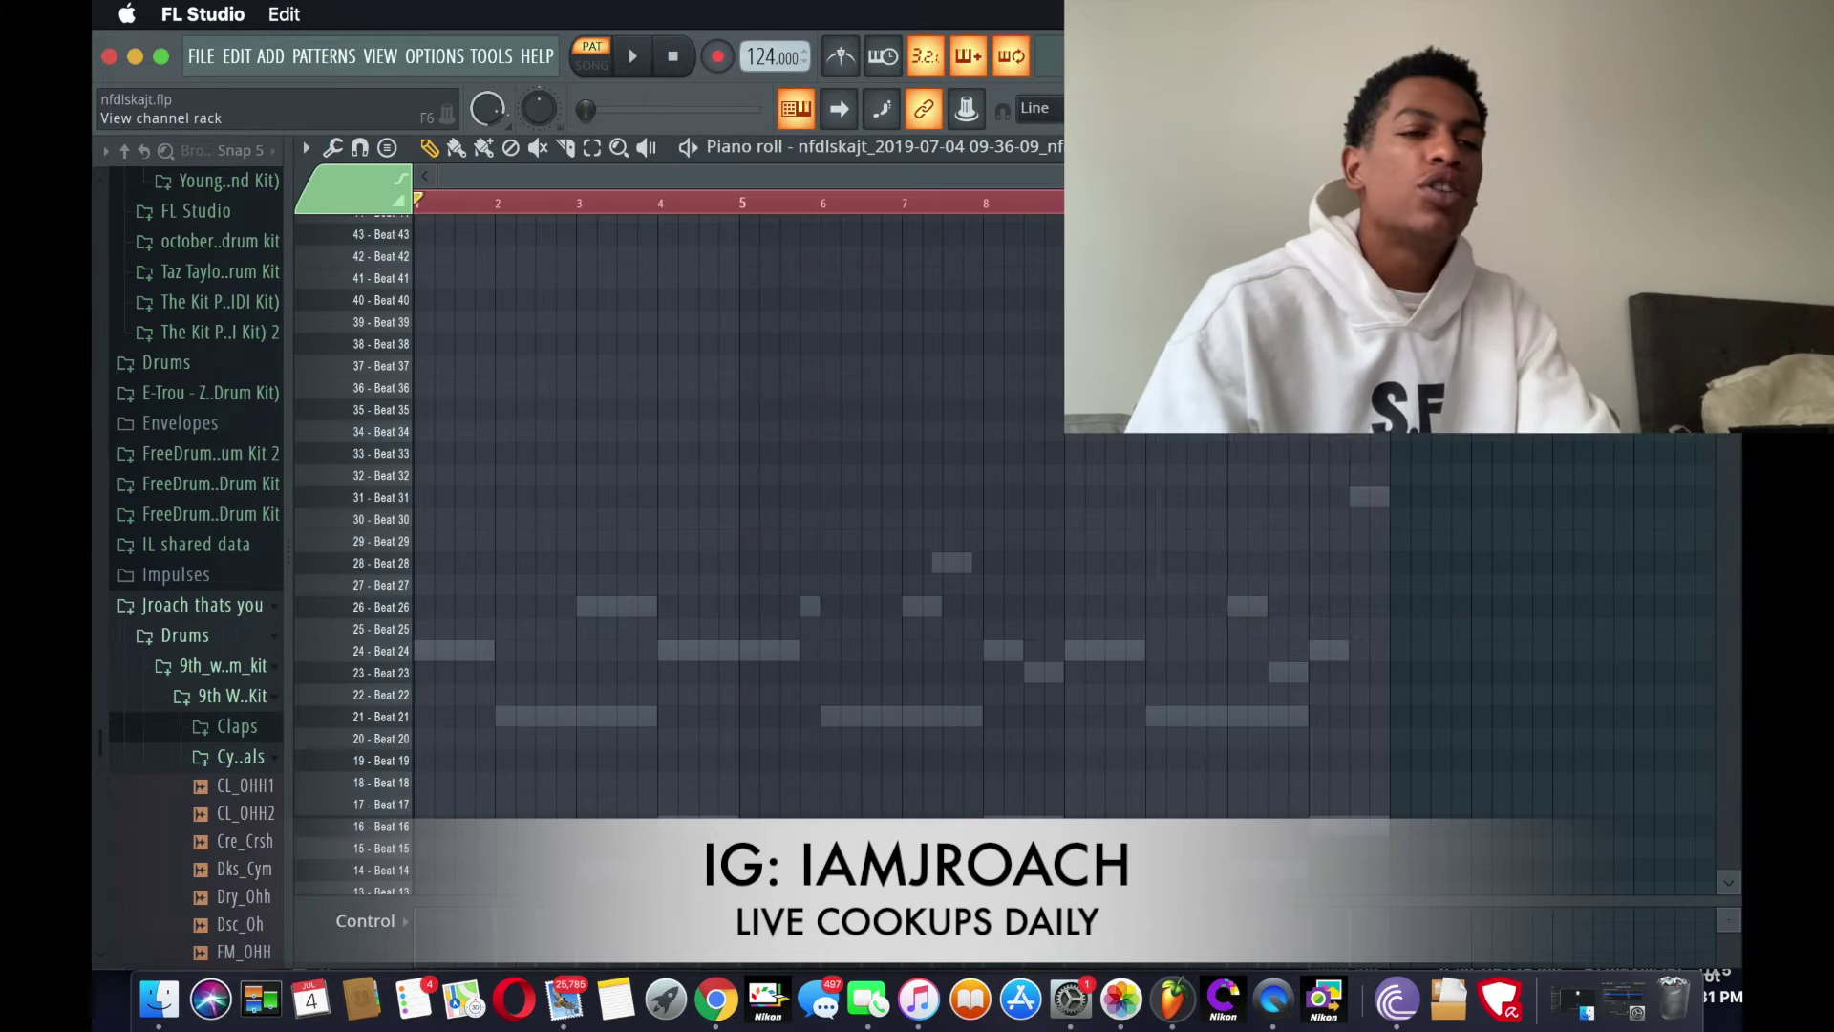
pyautogui.press('F6')
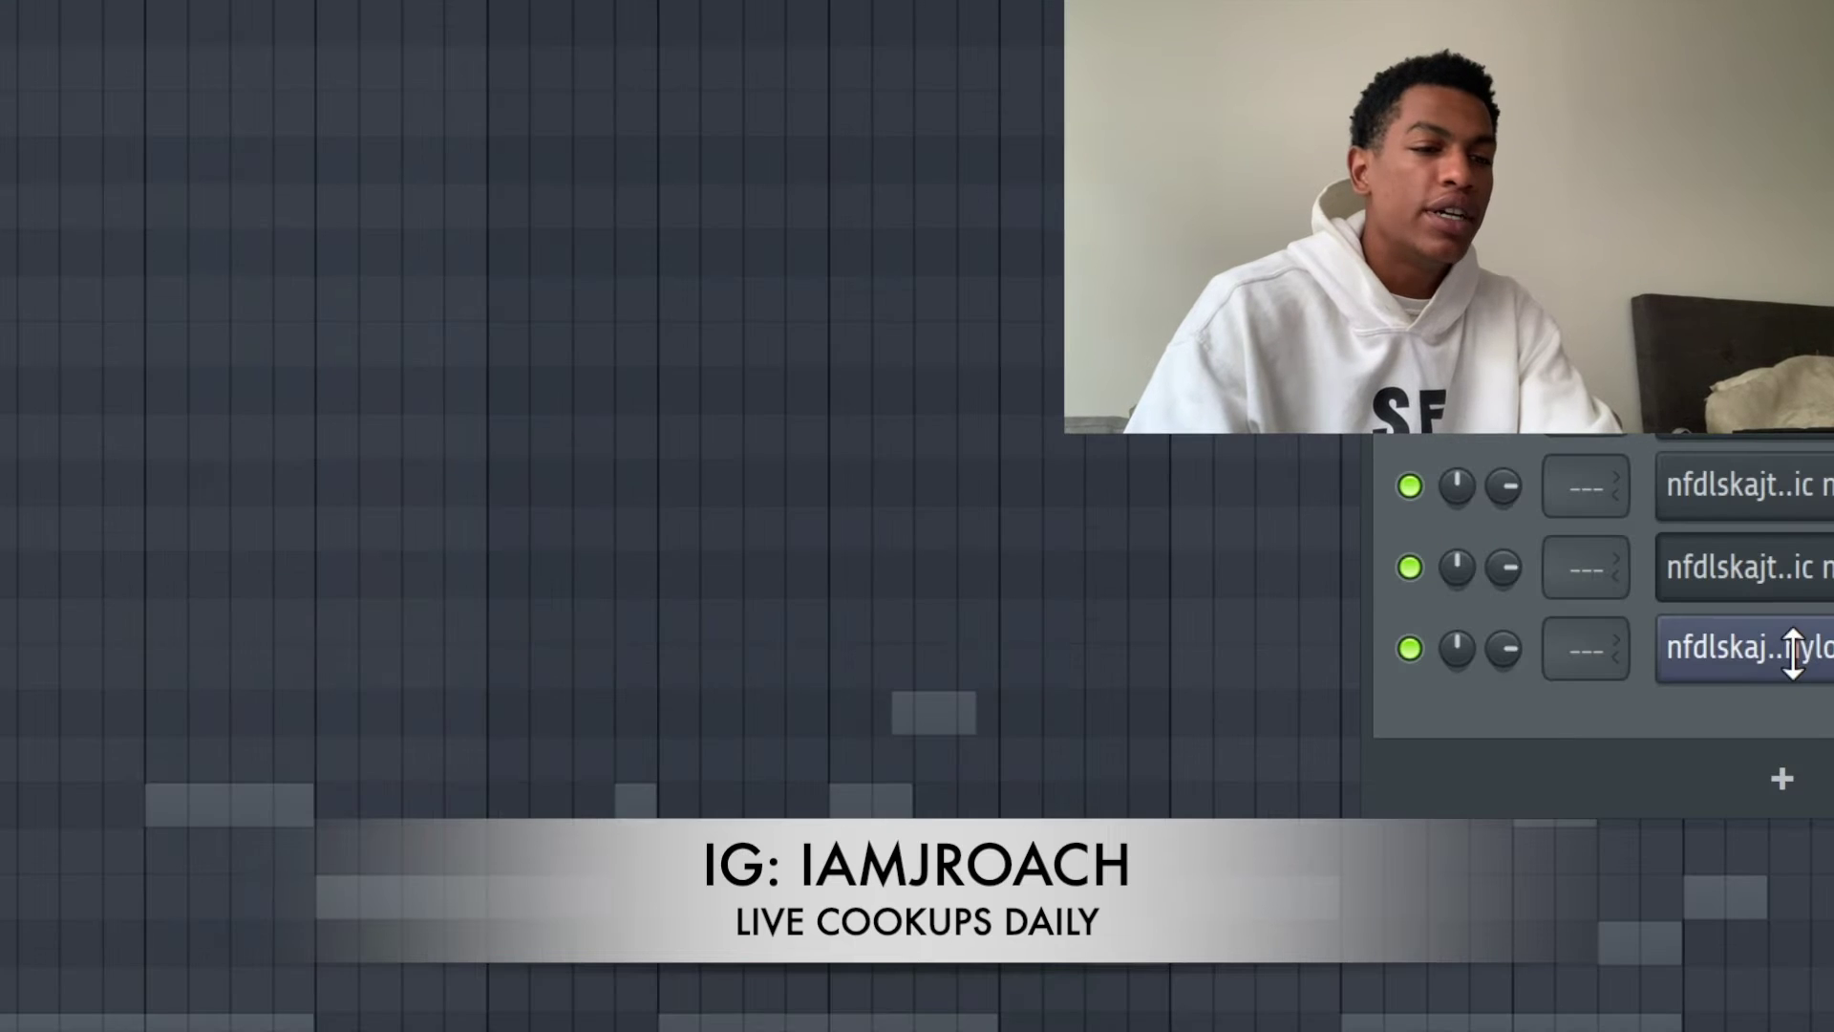
pyautogui.click(1369, 535)
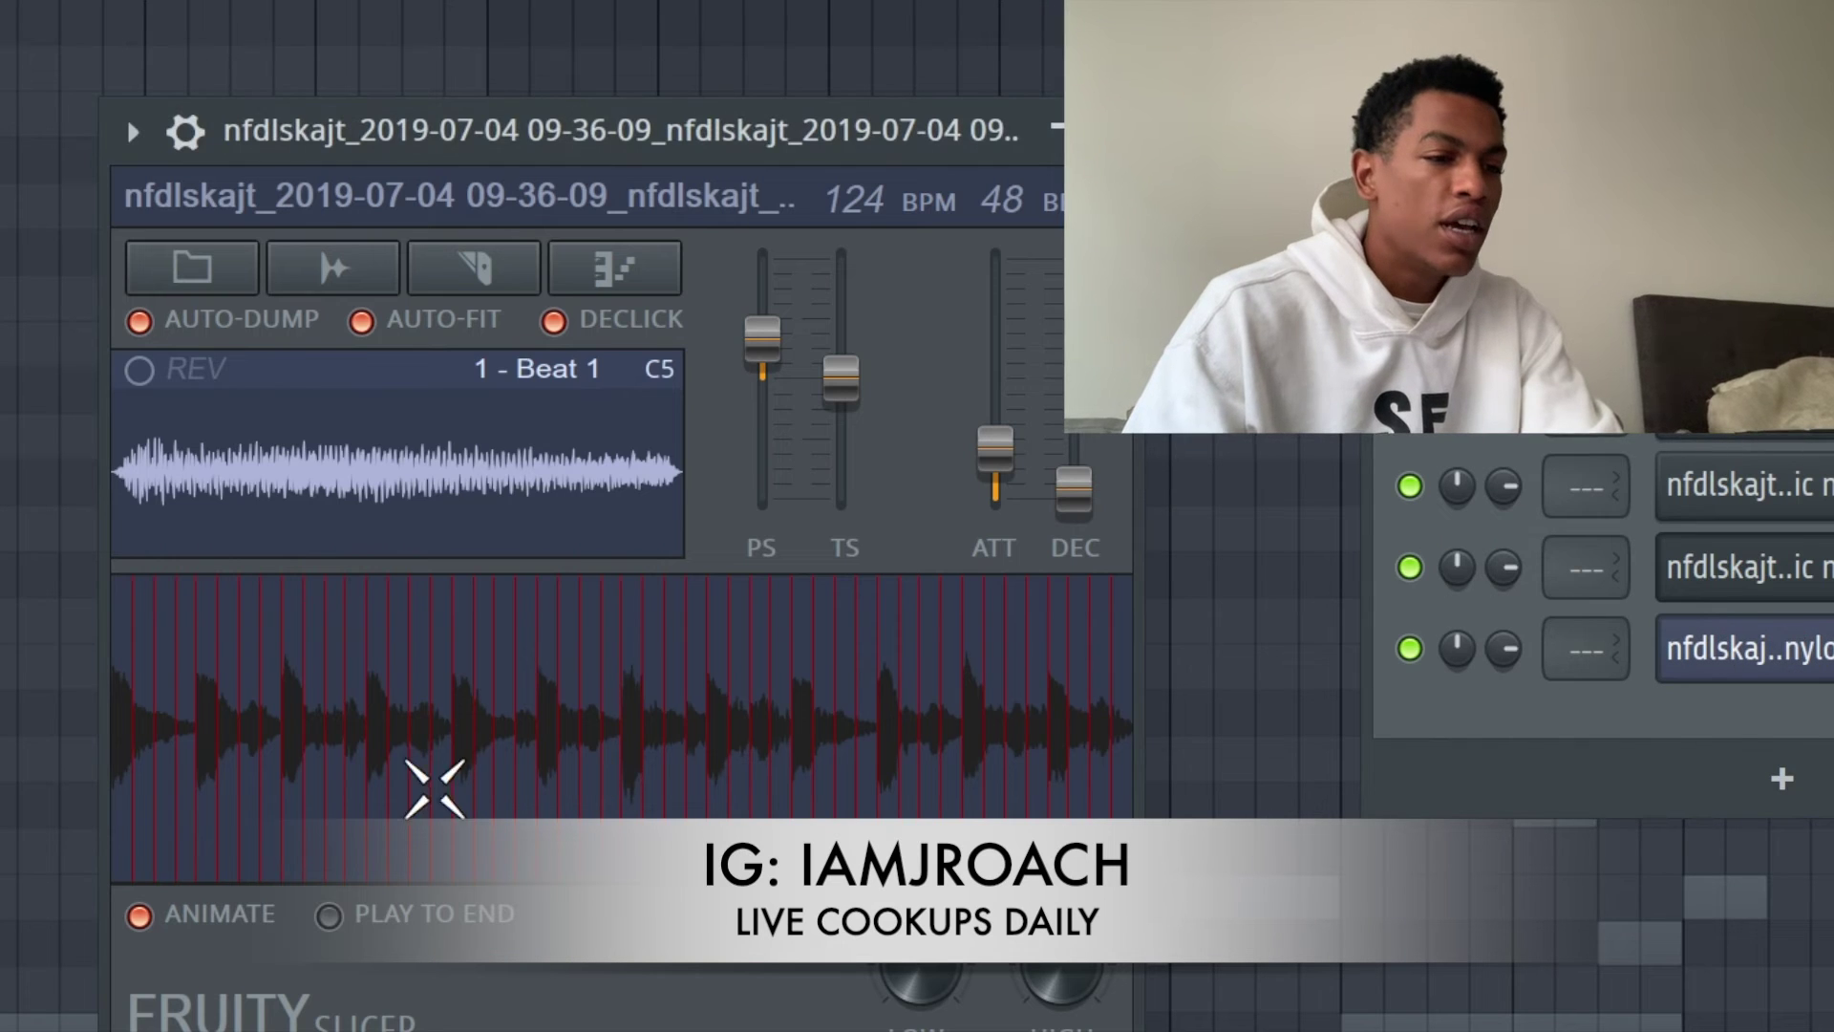
# Step: Audition the Beat 11 and Beat 13 slices in Fruity Slicer and toggle reverse for Beat 13
pyautogui.click(334, 716)
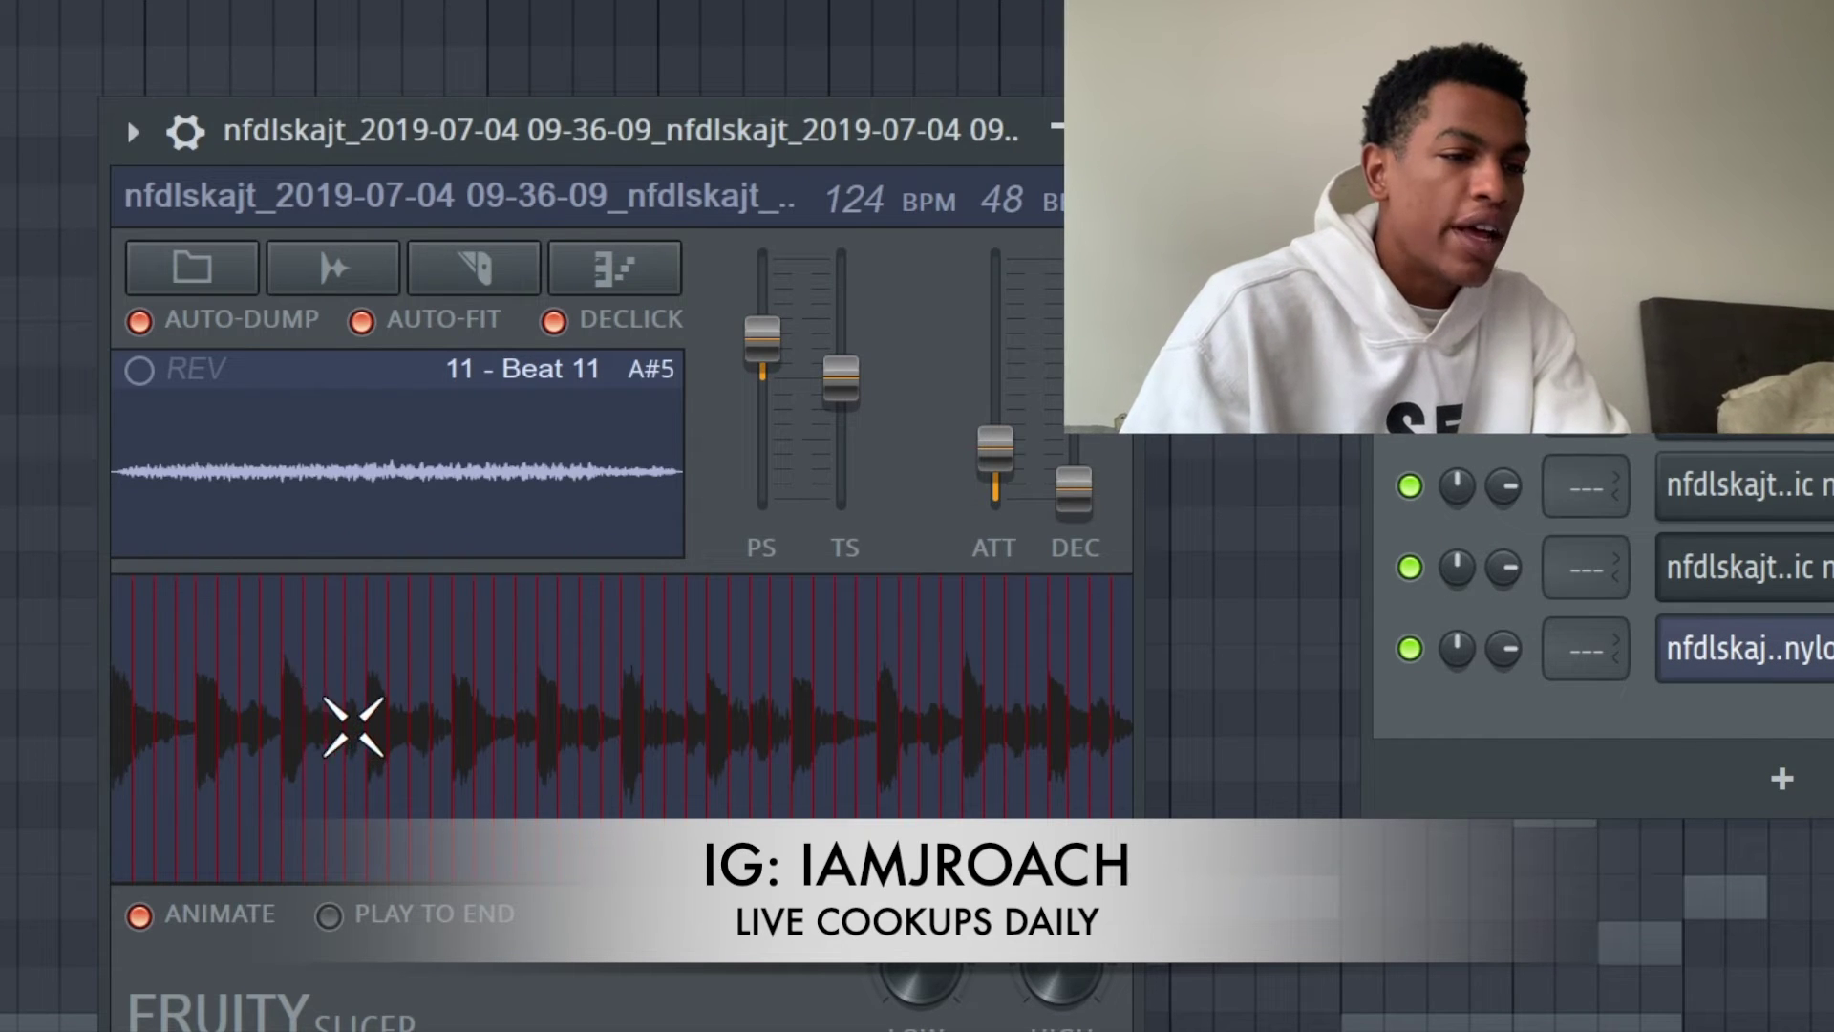
pyautogui.click(379, 716)
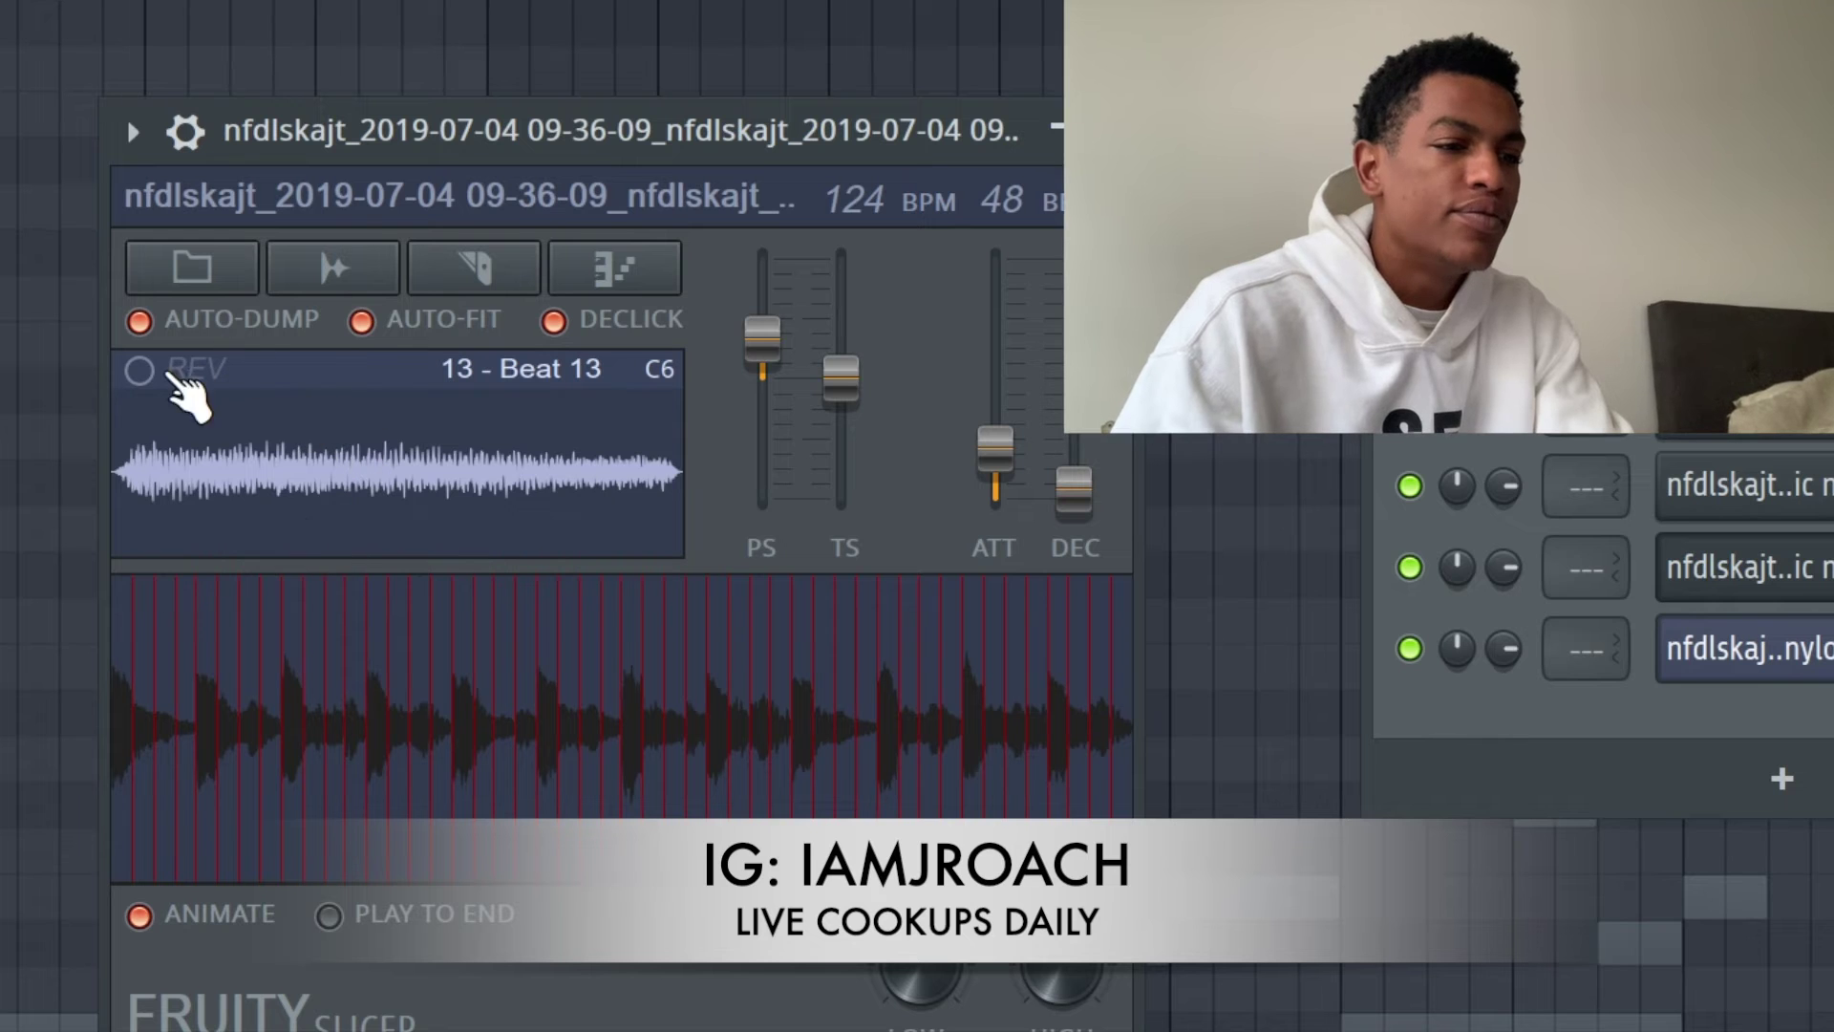
pyautogui.click(141, 370)
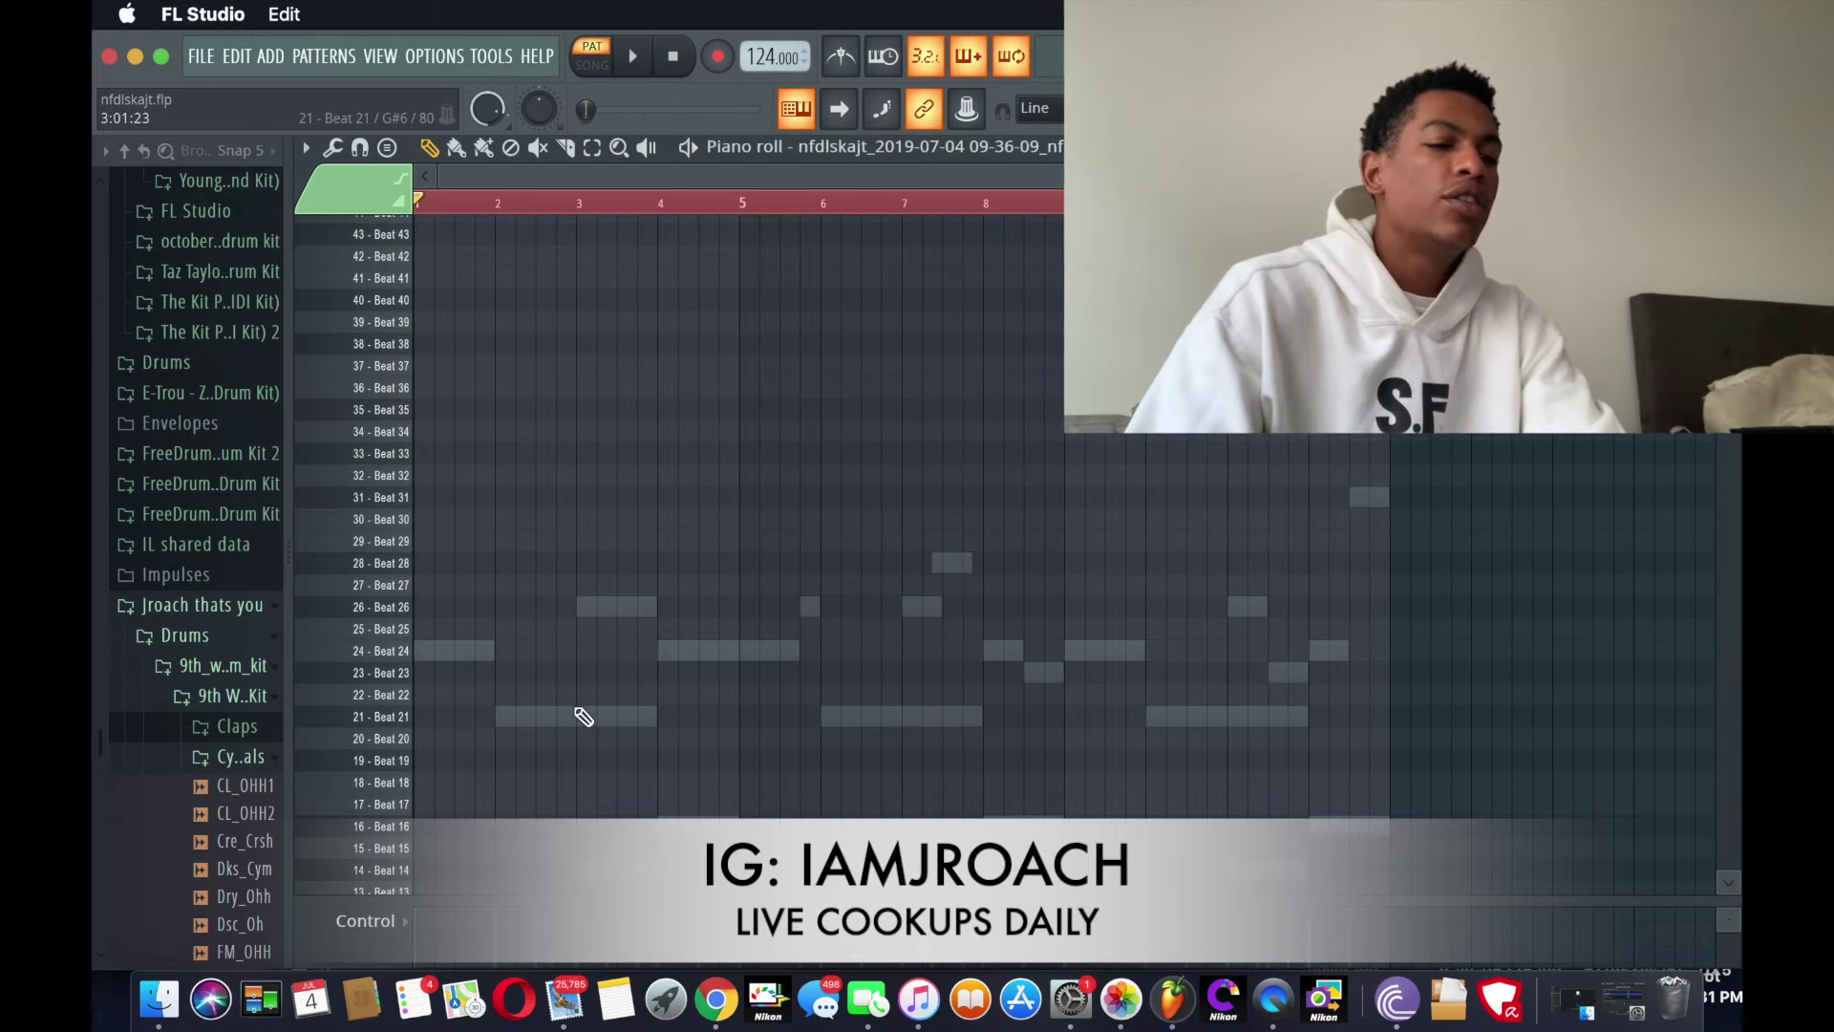
# Step: Record a live take of the slicer chops into the pattern, capturing notes and automation
pyautogui.scroll(-6, 577, 717)
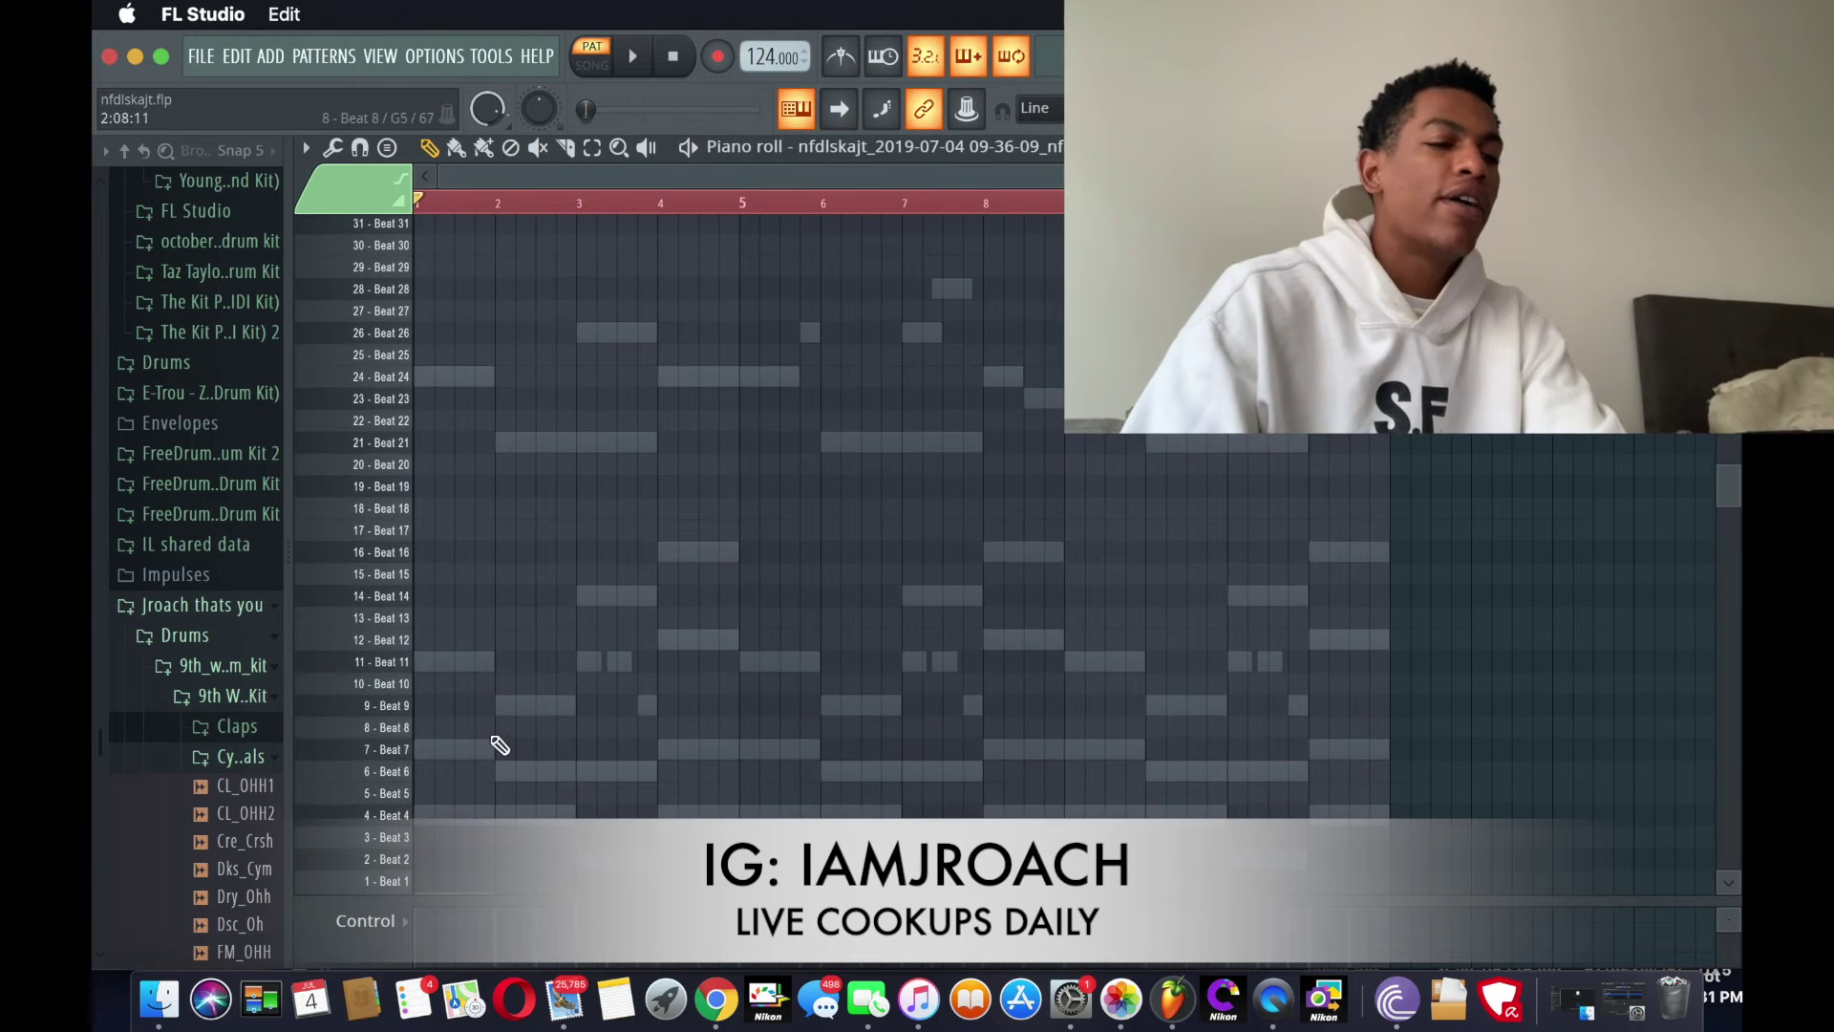
pyautogui.click(715, 58)
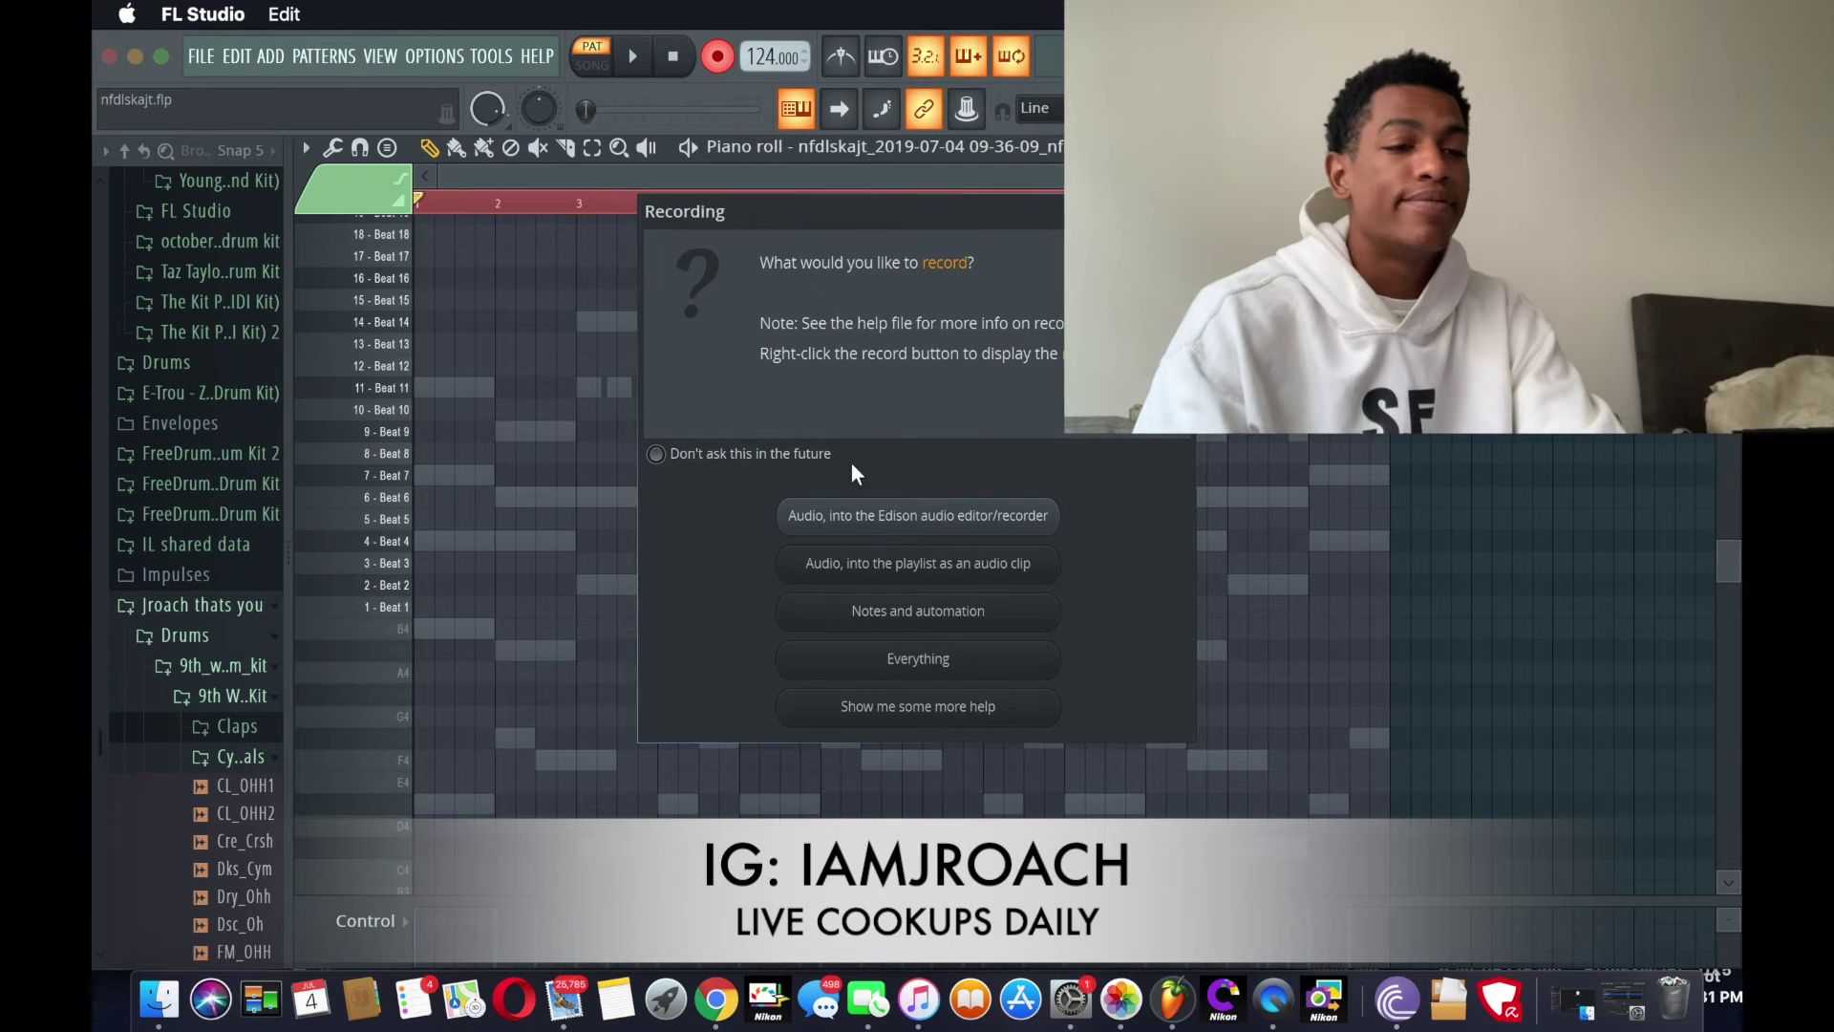
pyautogui.click(914, 625)
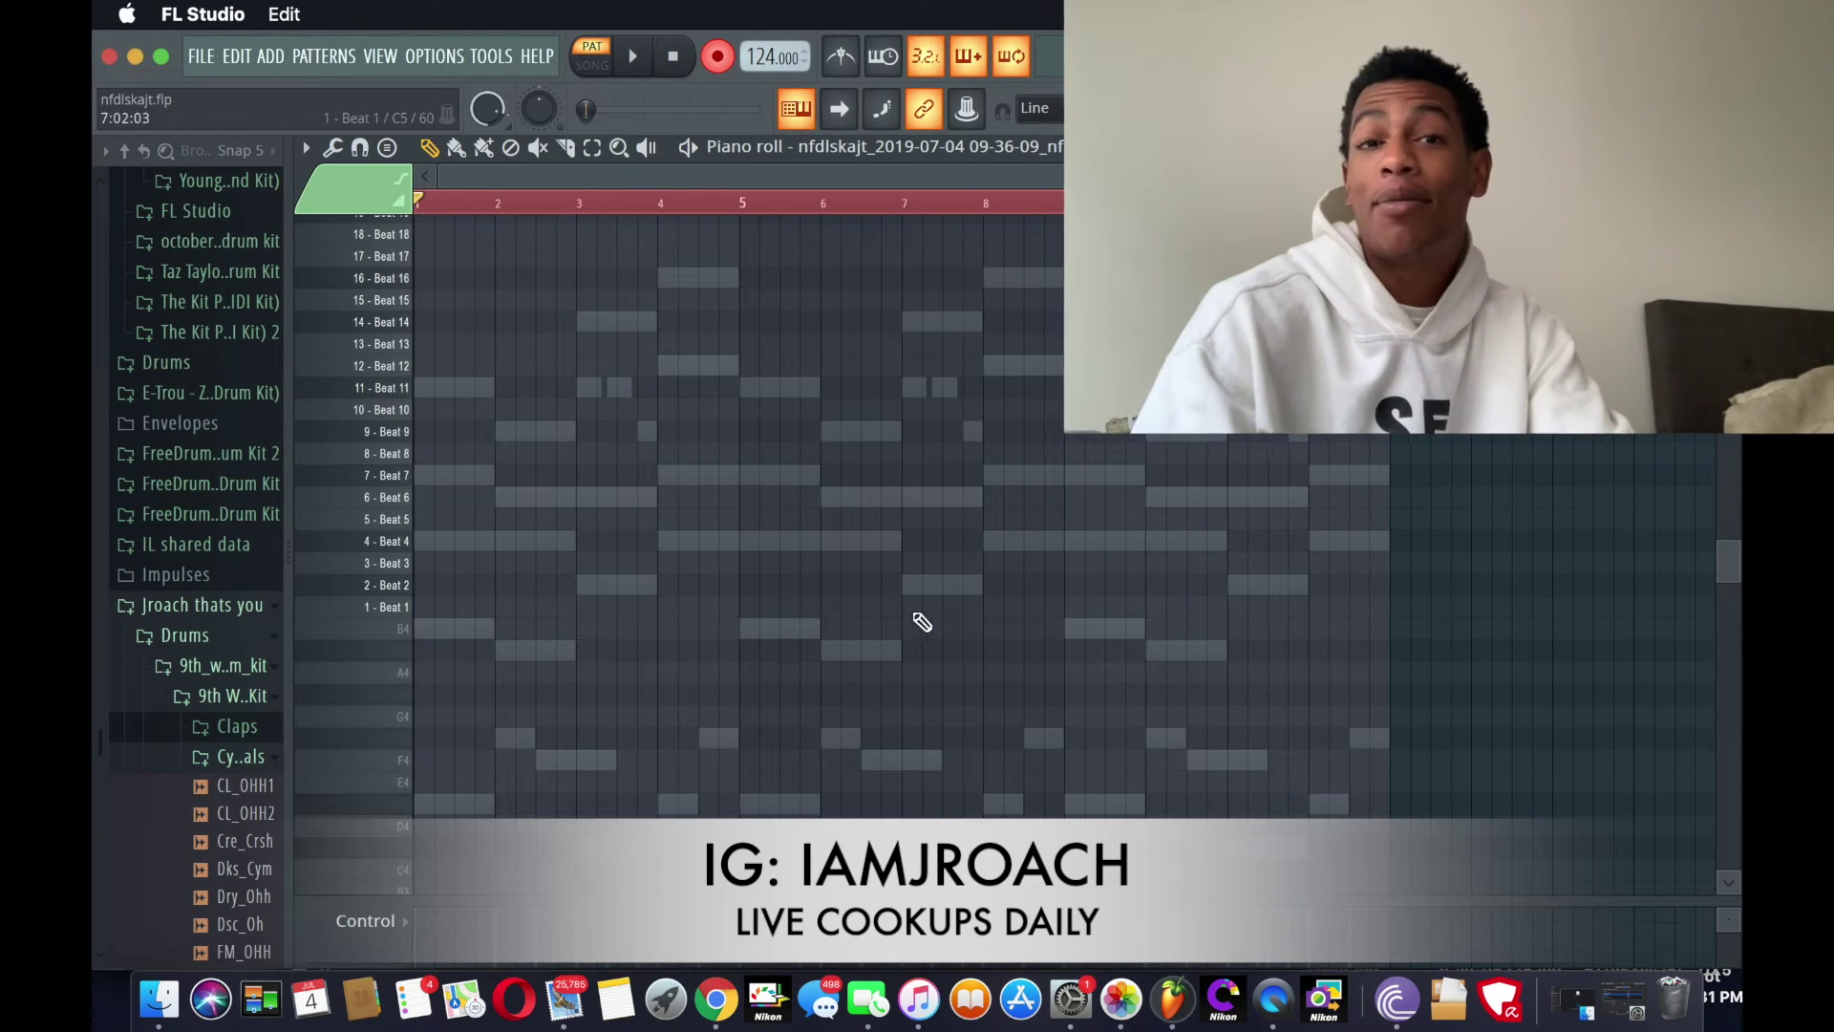
pyautogui.press('space')
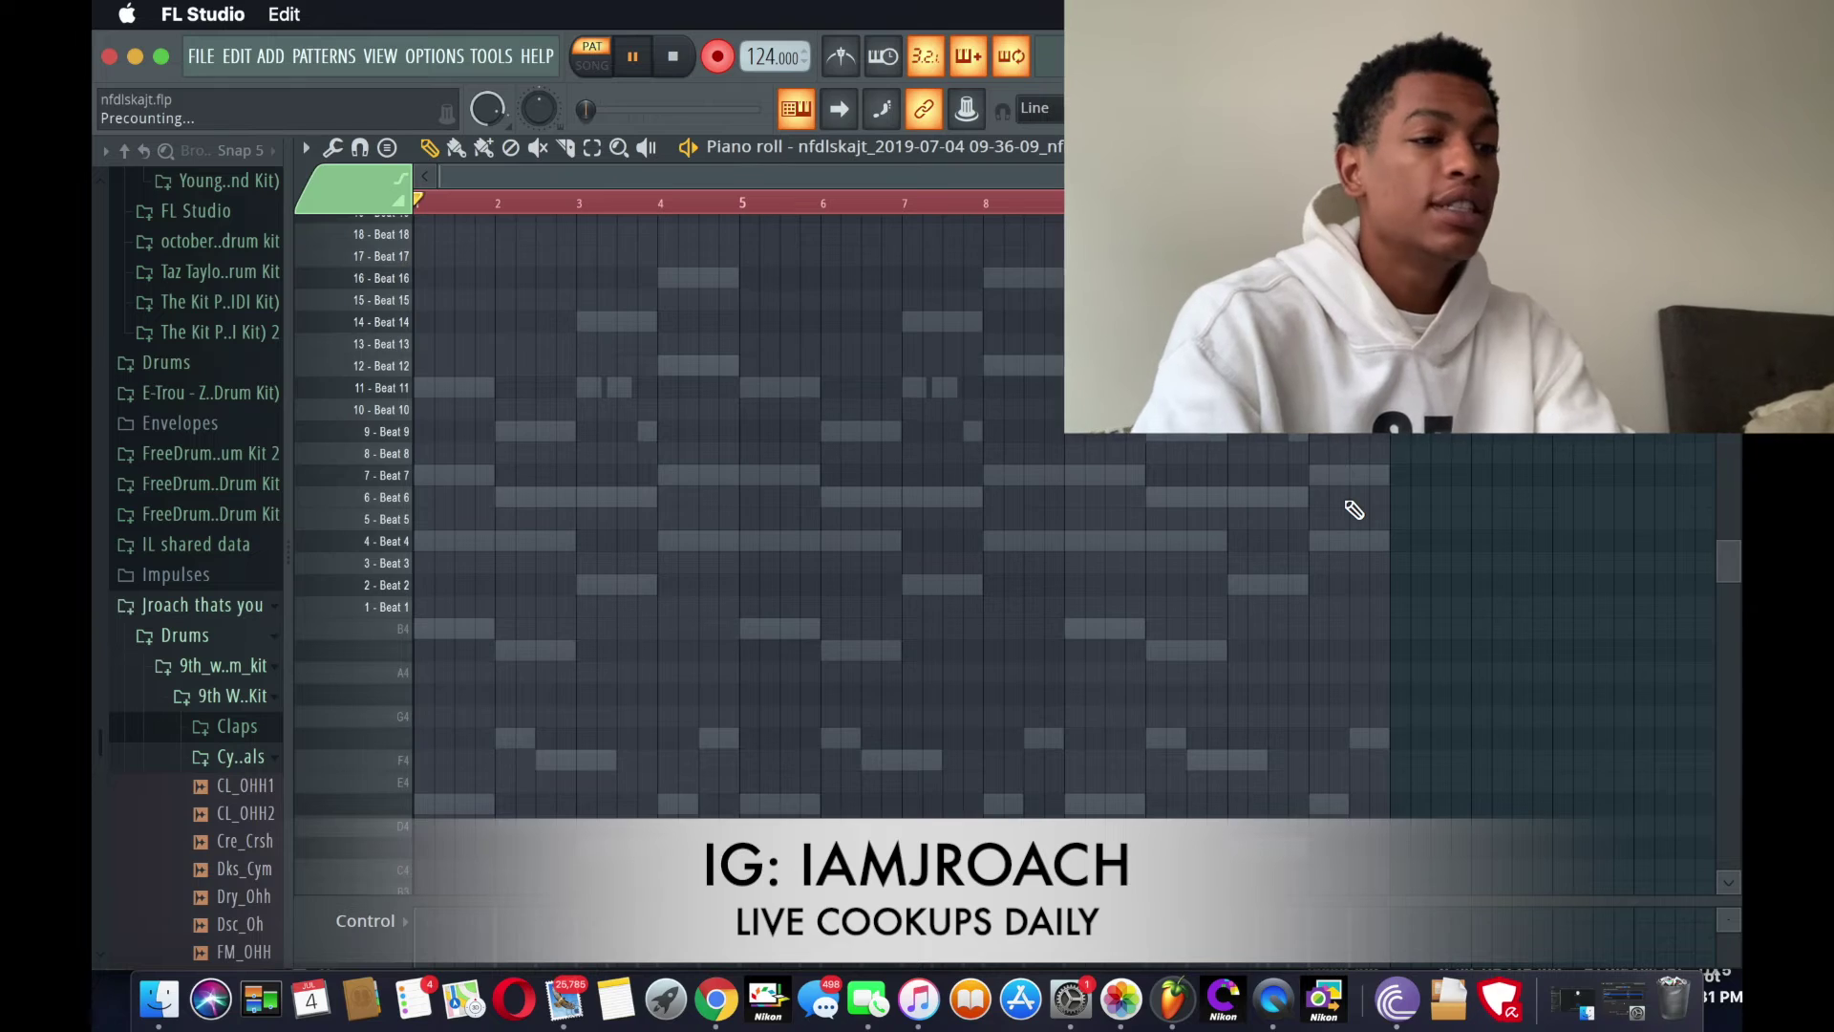
pyautogui.press('c')
pyautogui.press('x')
pyautogui.press('w')
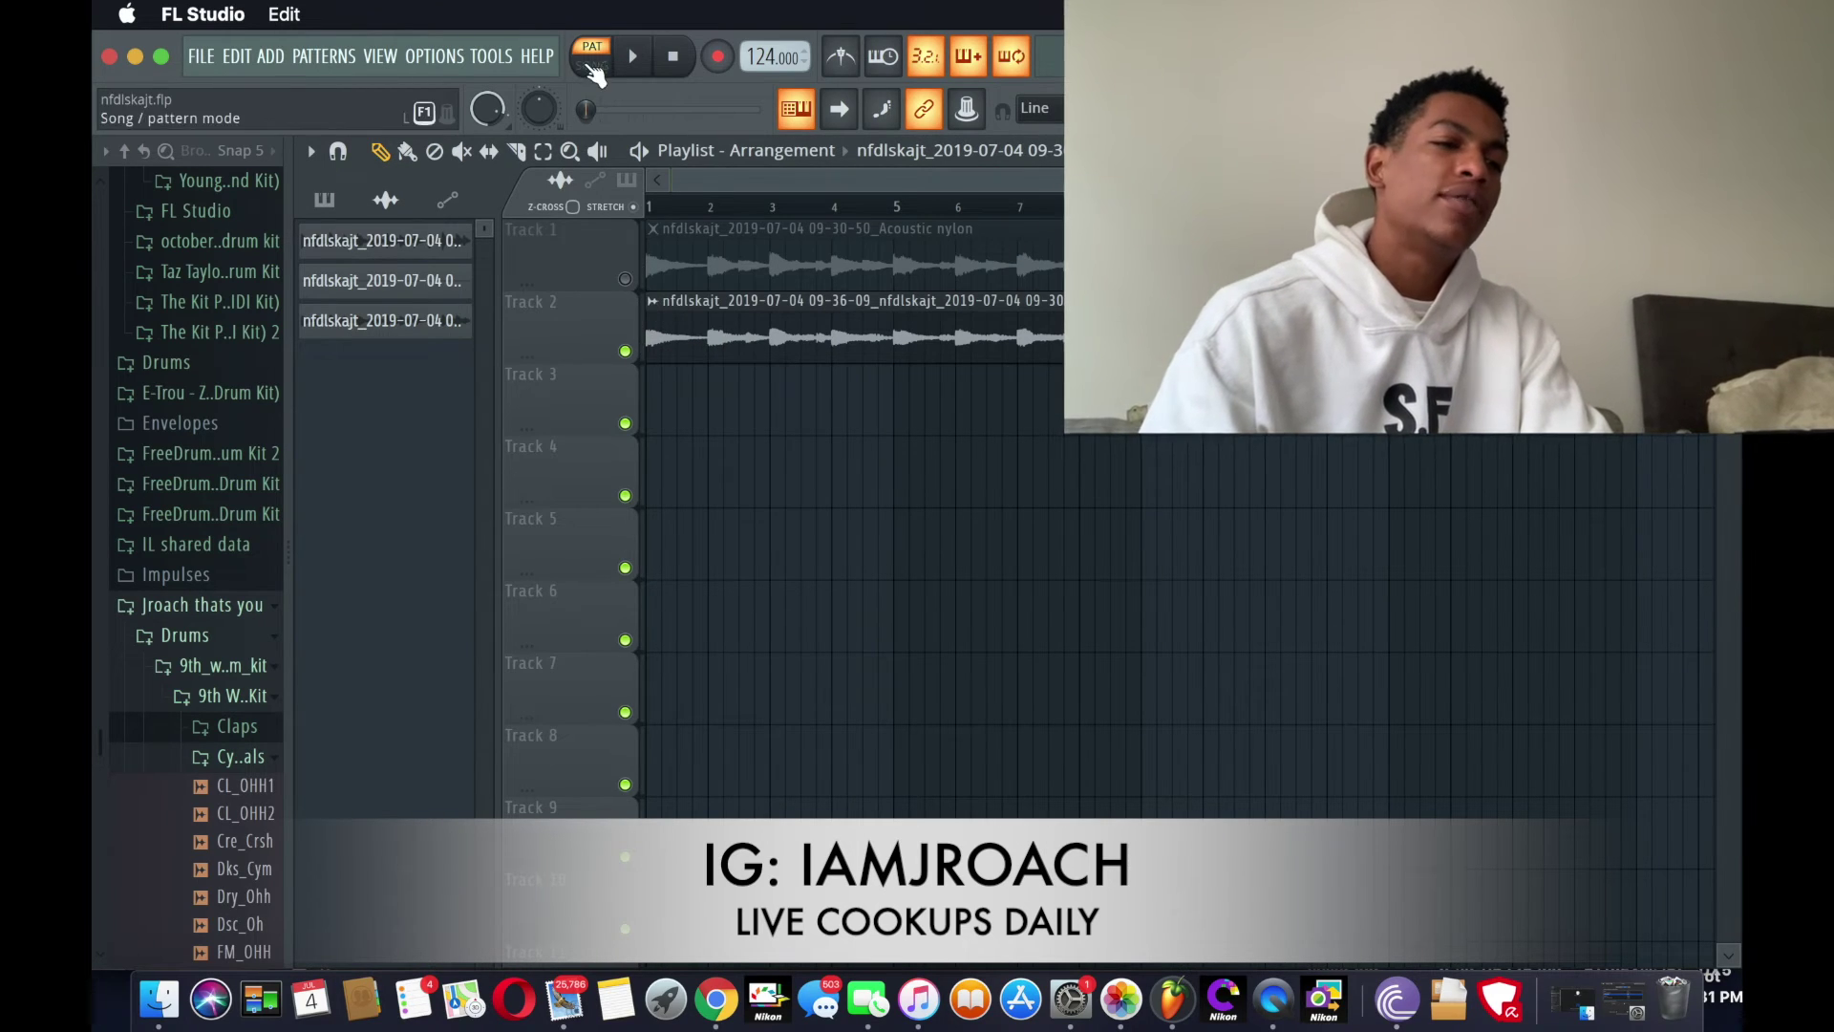
# Step: Play the playlist arrangement in song mode to hear the rendered clip on Track 2
pyautogui.click(662, 334)
pyautogui.press('space')
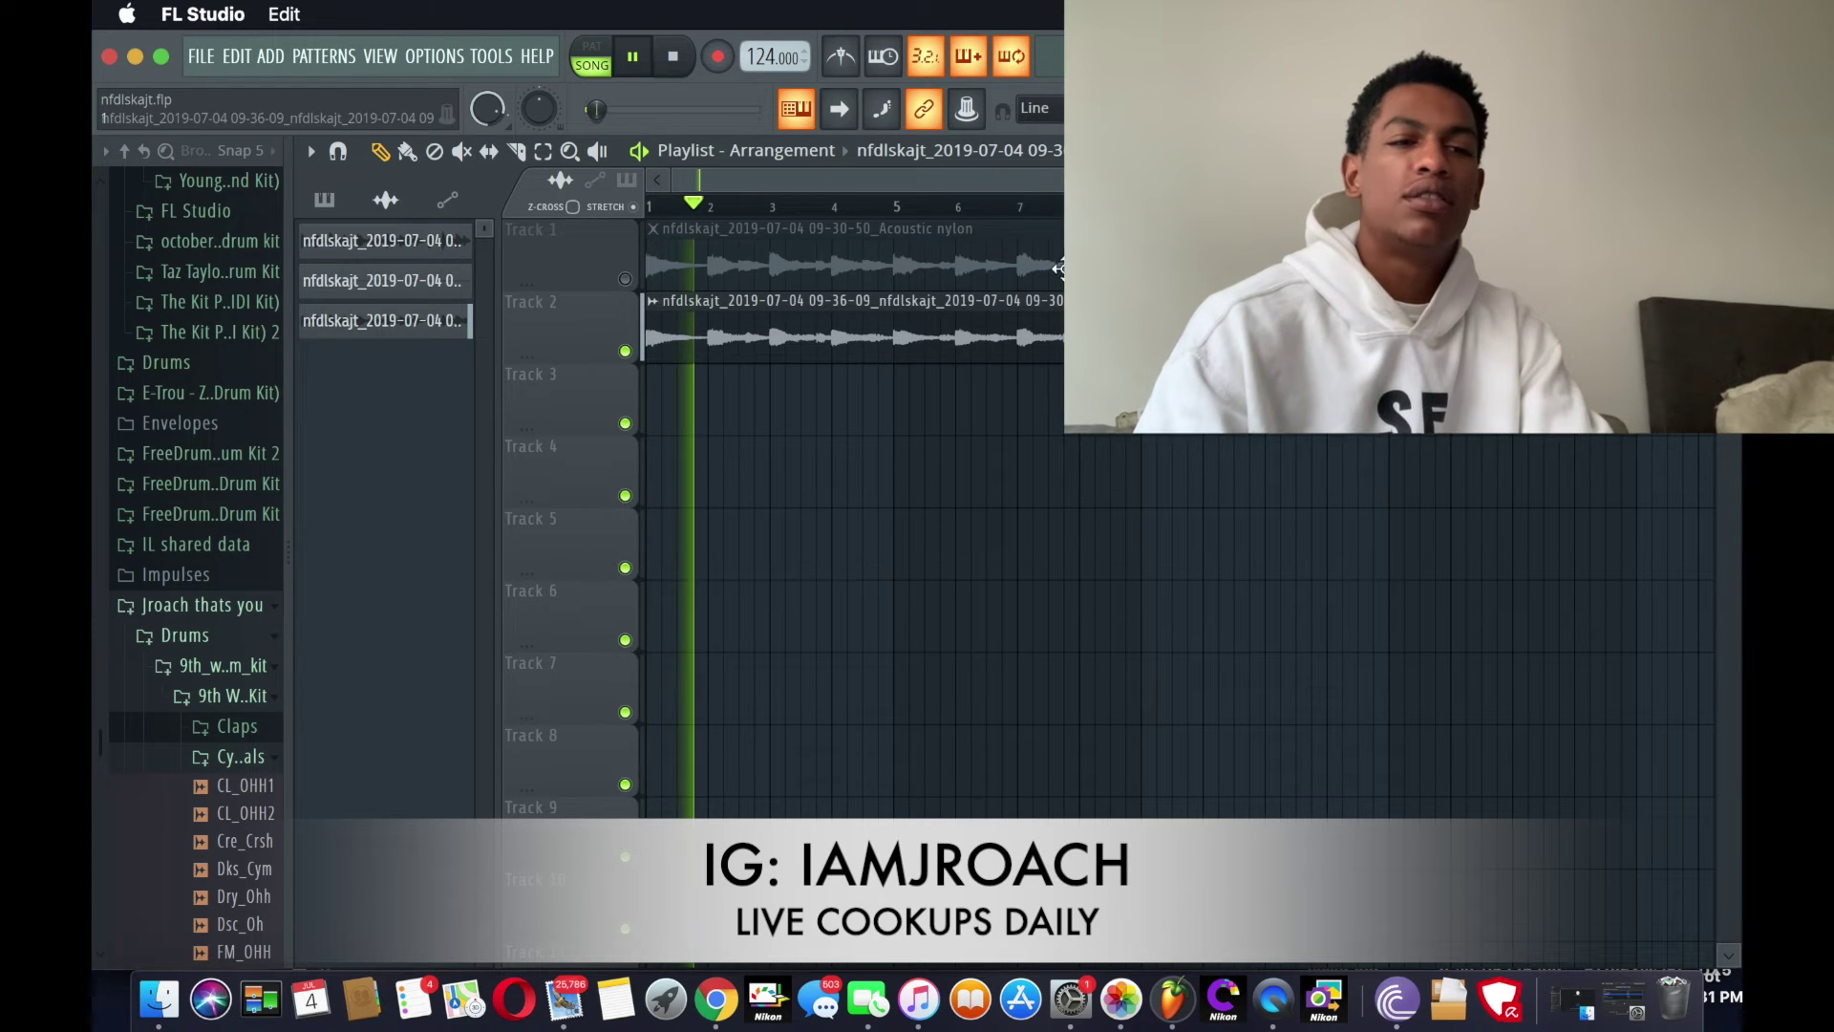